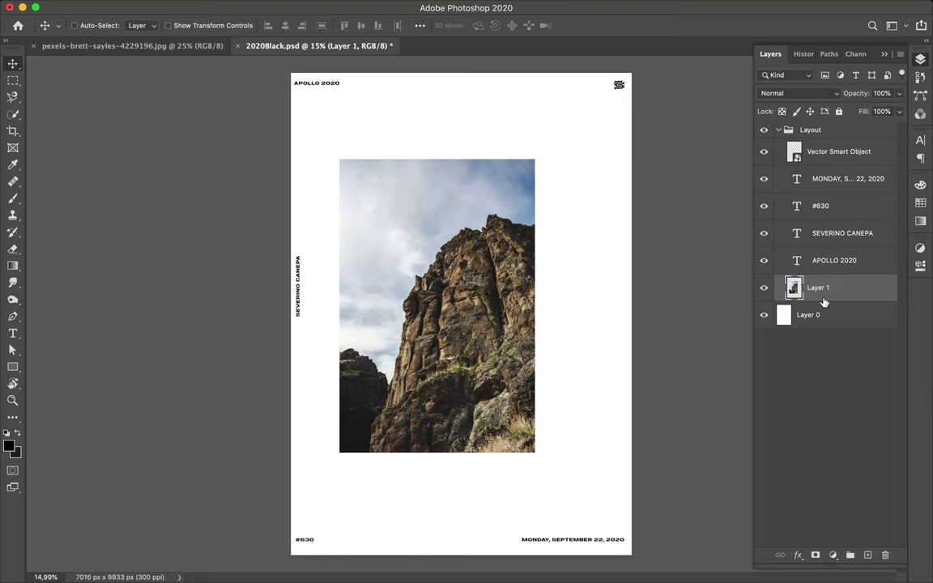
# - Trace the rock's bottom edge with Magnetic Lasso and copy it to a layer under the photo
pyautogui.press('l')
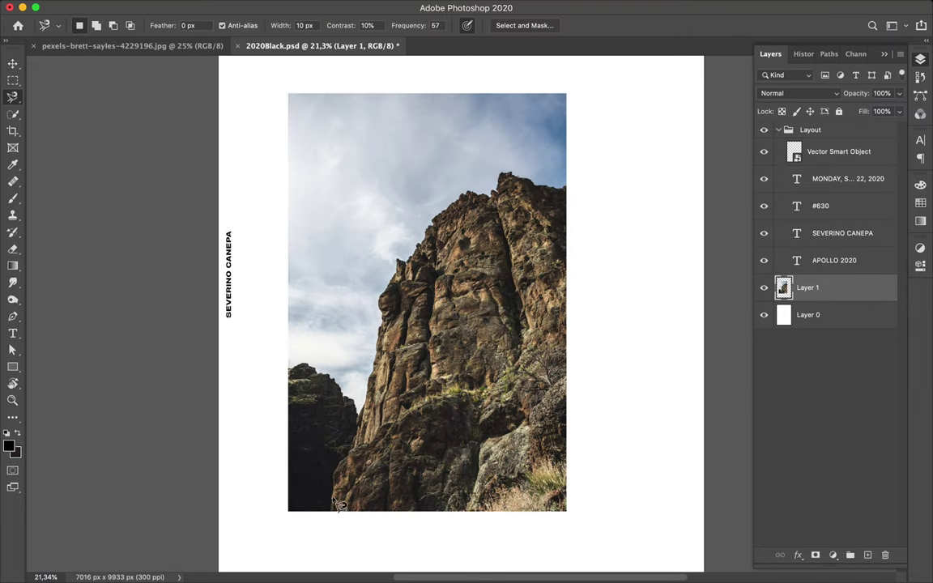
pyautogui.click(331, 518)
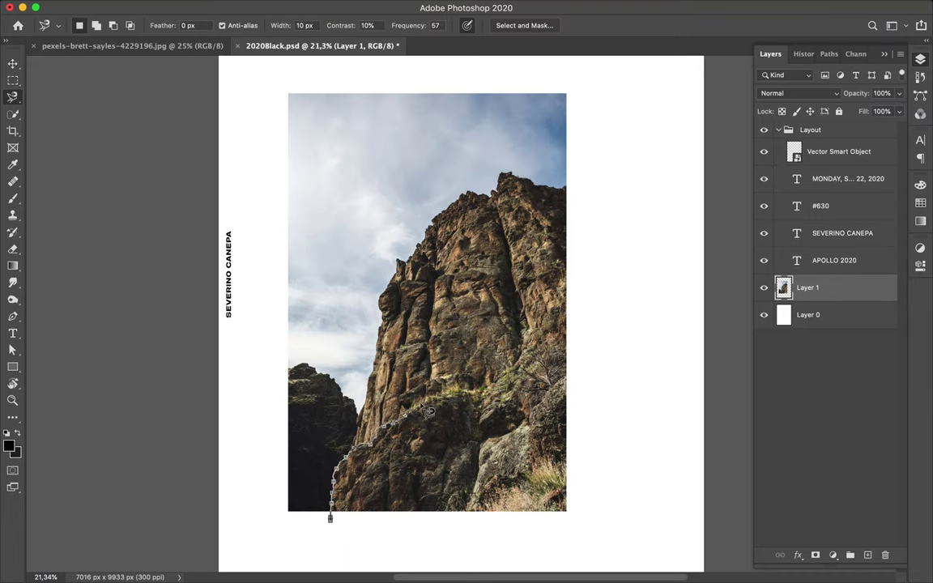
pyautogui.click(330, 519)
pyautogui.hotkey('ctrl', 'j')
pyautogui.press('v')
pyautogui.moveTo(807, 287); pyautogui.dragTo(806, 350)
# - Add a shadow layer and fill the rock copy's outline with black
pyautogui.keyDown('ctrl'); pyautogui.click(783, 314); pyautogui.keyUp('ctrl')
pyautogui.click(867, 554)
pyautogui.press('i')
pyautogui.press('b')
pyautogui.moveTo(365, 462); pyautogui.dragTo(462, 478)
pyautogui.hotkey('ctrl', 'd')
pyautogui.press('m')
# - Blur the black shadow with a 100-pixel Gaussian Blur
pyautogui.click(303, 7)
pyautogui.click(304, 7)
pyautogui.click(518, 202)
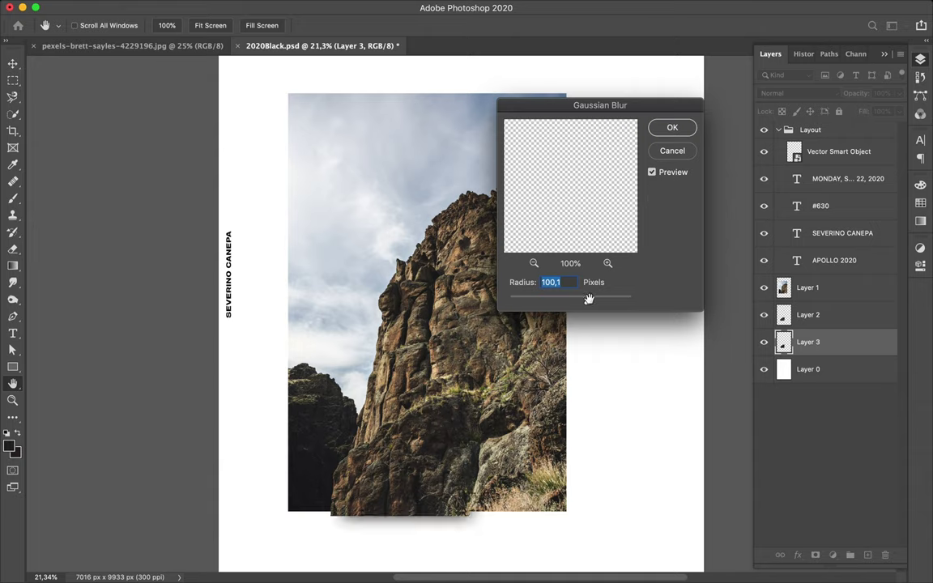
pyautogui.click(670, 129)
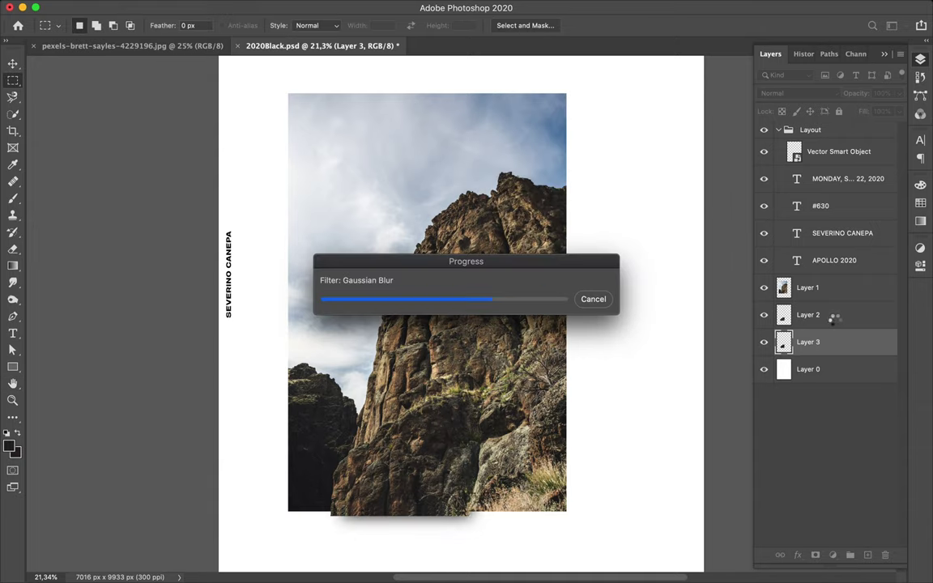
# - Select Layer 1 and start a Magnetic Lasso trace up the rock ridge
pyautogui.rightClick(807, 288)
pyautogui.press('Escape')
pyautogui.press('l')
pyautogui.click(521, 354)
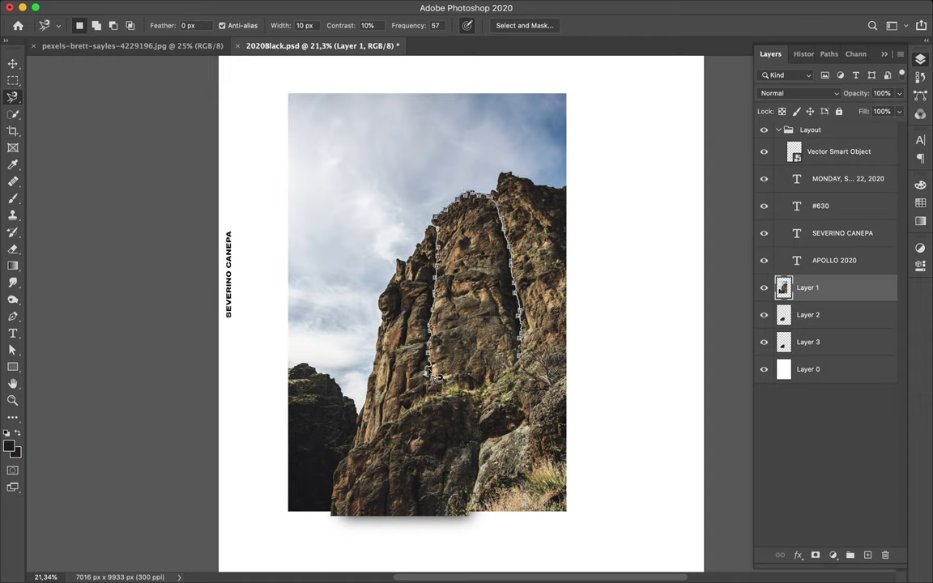
# - Copy the traced ridge to its own layer and paint its outline black on a new layer
pyautogui.click(524, 376)
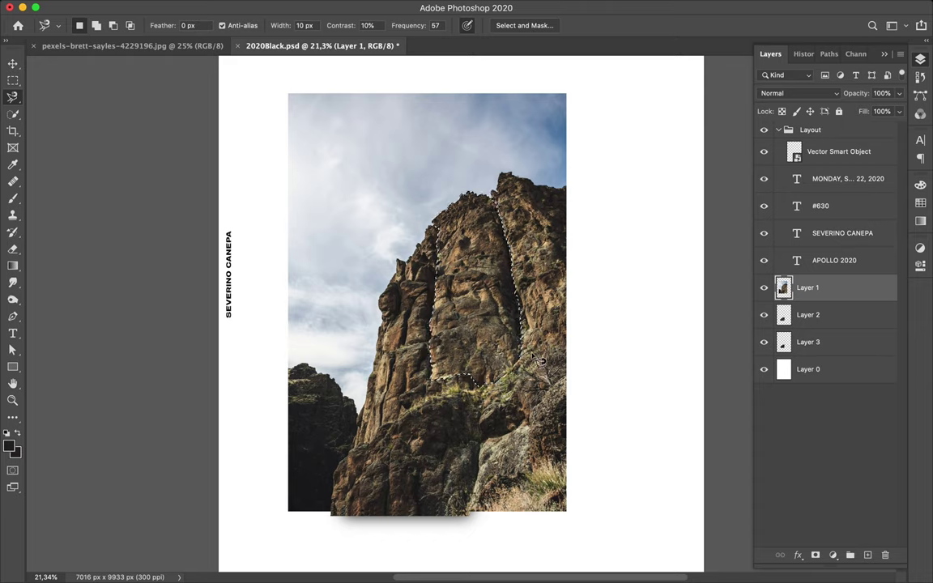
pyautogui.hotkey('ctrl', 'j')
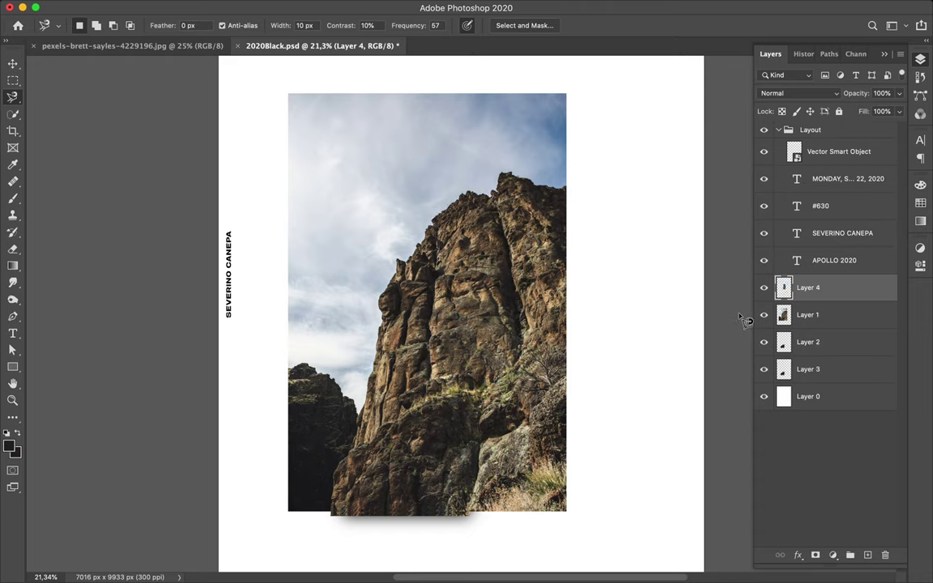
pyautogui.hotkey('ctrl', 'shift', 'alt', 'n')
pyautogui.hotkey('ctrl', 'shift', 'd')
pyautogui.press('b')
pyautogui.moveTo(473, 202); pyautogui.dragTo(477, 340)
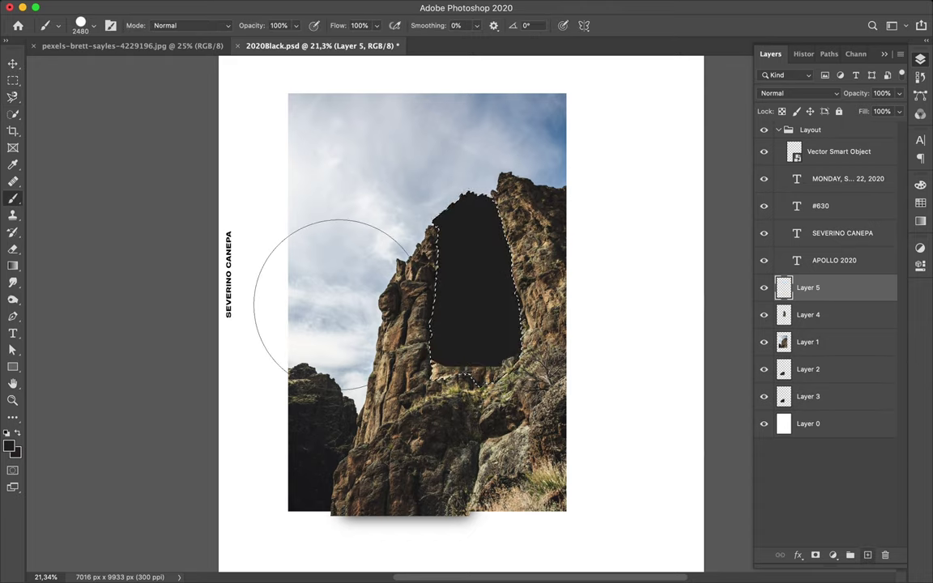
pyautogui.moveTo(448, 271); pyautogui.dragTo(470, 270)
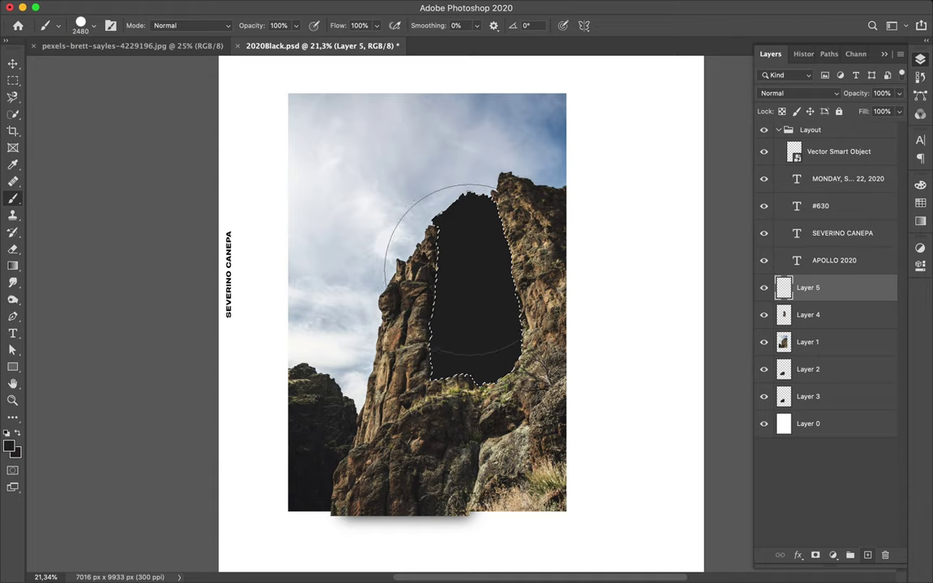
# - Blur the black shadow and place it with the ridge copy beneath the photo
pyautogui.press('m')
pyautogui.hotkey('ctrl', 'd')
pyautogui.click(302, 7)
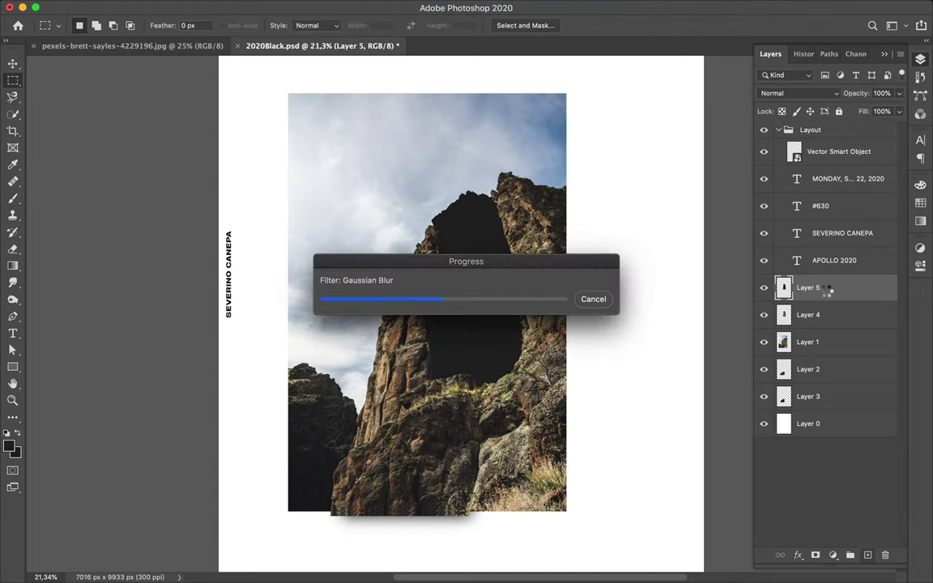
pyautogui.moveTo(826, 293); pyautogui.dragTo(827, 325)
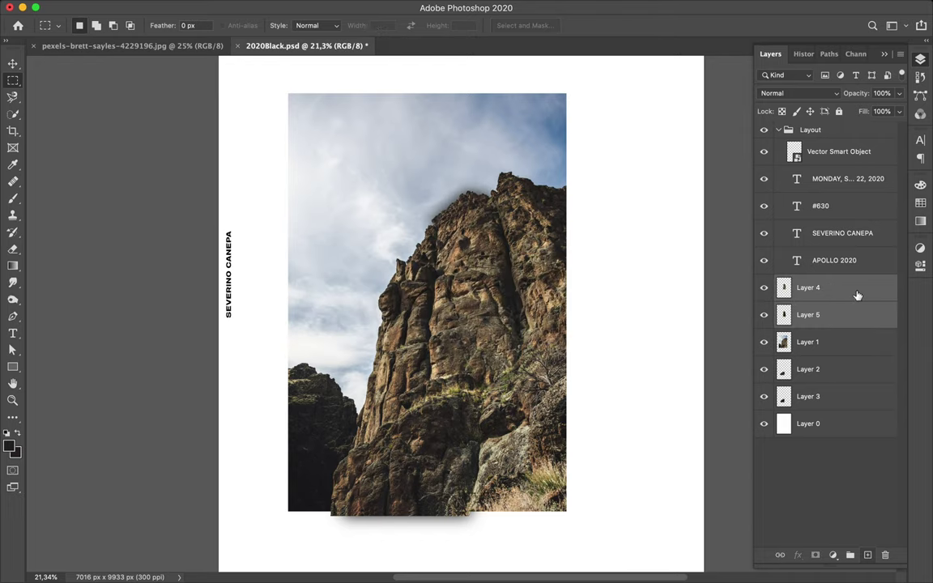
pyautogui.hotkey('ctrl', '[')
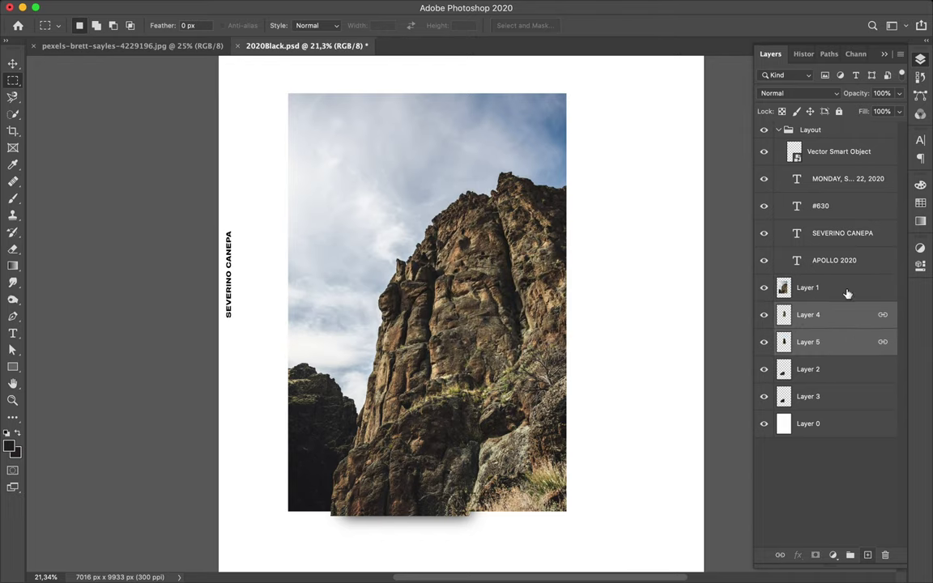
# - Select Layer 1 and start tracing the right cliff edge
pyautogui.click(846, 290)
pyautogui.press('l')
pyautogui.click(571, 186)
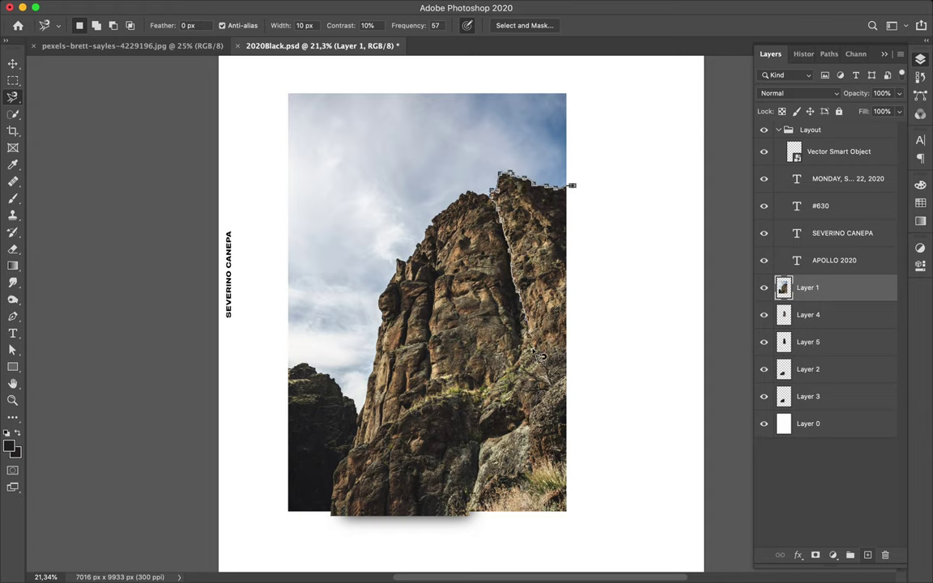
# - Copy the right cliff to its own layer and paint its outline black on a shadow layer
pyautogui.click(575, 189)
pyautogui.hotkey('ctrl', 'j')
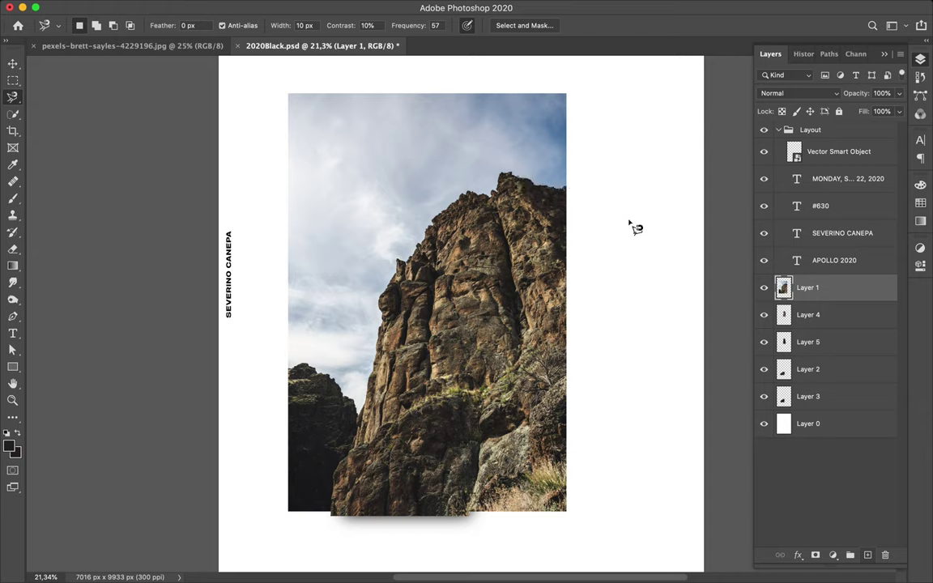
pyautogui.keyDown('ctrl'); pyautogui.click(784, 287); pyautogui.keyUp('ctrl')
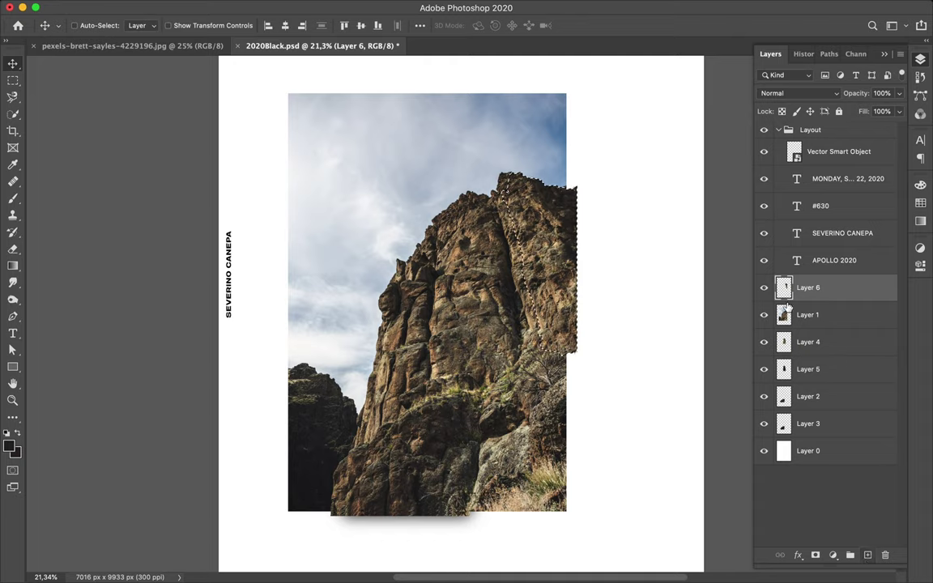
pyautogui.hotkey('ctrl', 'shift', 'alt', 'n')
pyautogui.press('b')
pyautogui.moveTo(624, 229); pyautogui.dragTo(604, 312)
pyautogui.hotkey('ctrl', 'd')
pyautogui.press('m')
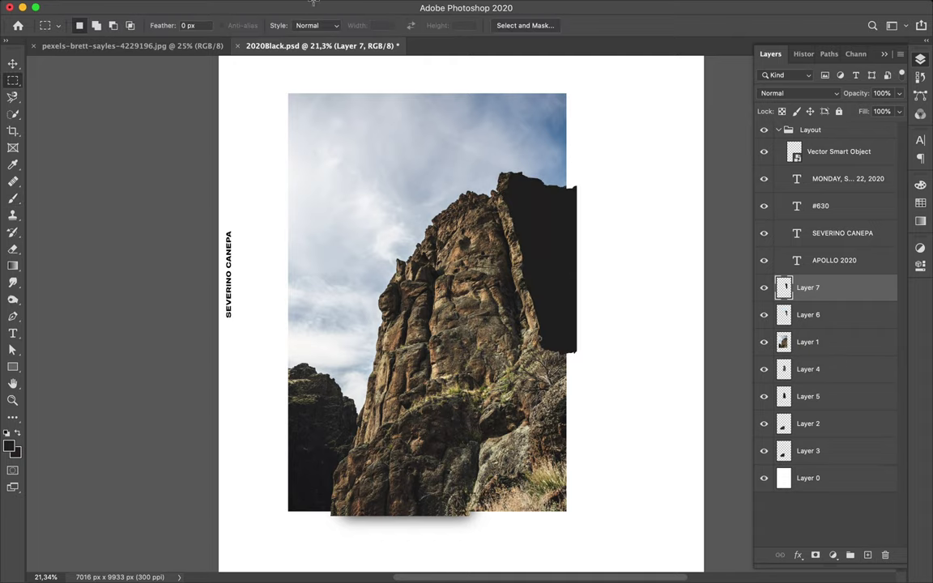
# - Apply Gaussian Blur to the cliff shadow and place it under the cliff copy
pyautogui.click(160, 7)
pyautogui.click(305, 4)
pyautogui.click(302, 4)
pyautogui.click(323, 21)
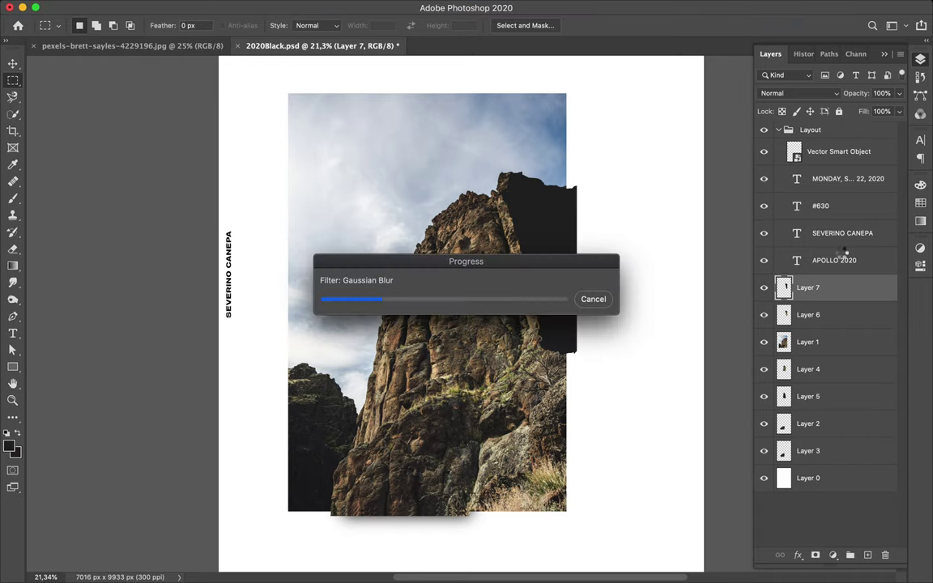
pyautogui.hotkey('ctrl', '[')
# - Link the cliff copy with its shadow and move both under Layer 1
pyautogui.keyDown('shift'); pyautogui.click(838, 298); pyautogui.keyUp('shift')
pyautogui.rightClick(839, 297)
pyautogui.click(794, 323)
pyautogui.moveTo(852, 324); pyautogui.dragTo(849, 355)
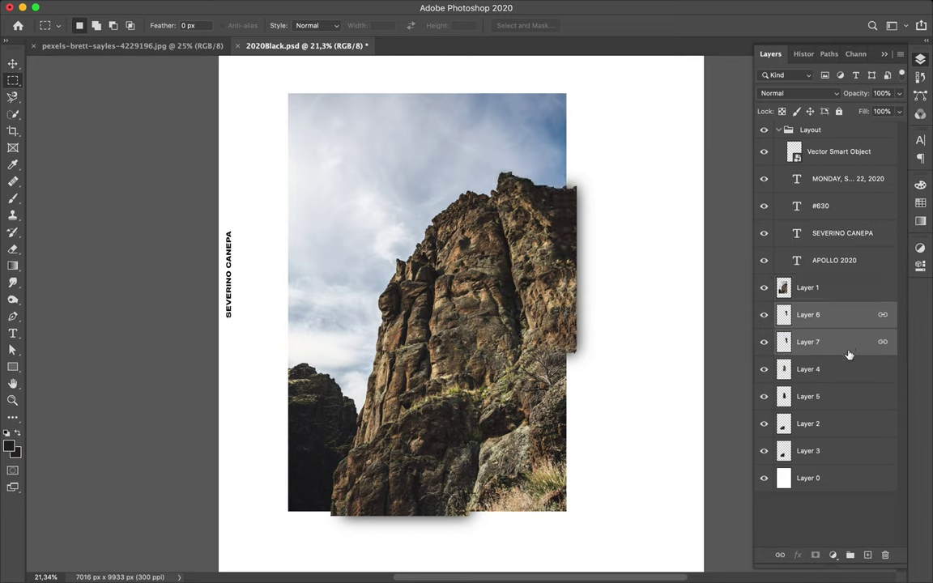
pyautogui.press('l')
pyautogui.click(810, 290)
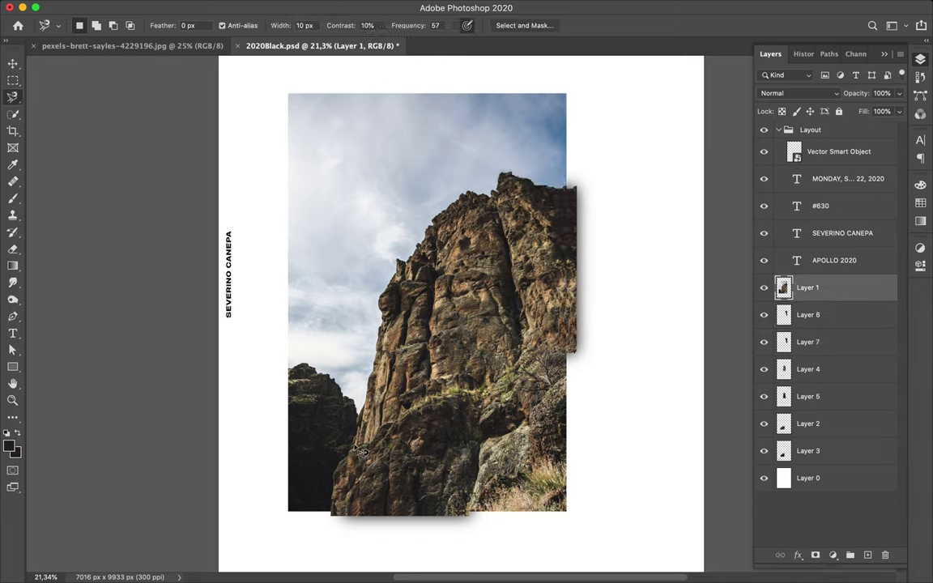
# - Trace the left rock, copy it to a new layer, and make a black shadow from its outline
pyautogui.click(357, 440)
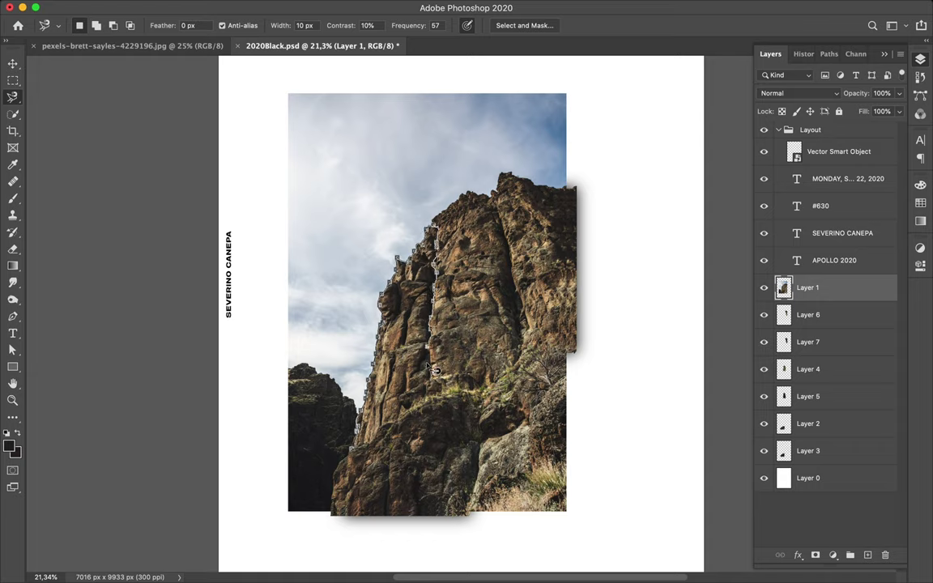
pyautogui.click(358, 448)
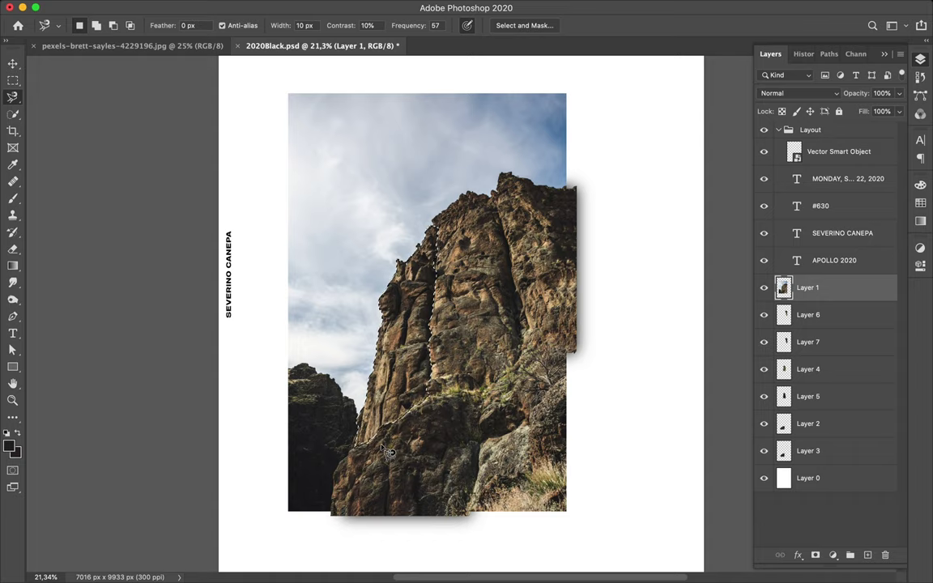
pyautogui.hotkey('ctrl', 'j')
pyautogui.click(809, 314)
pyautogui.hotkey('ctrl', 'shift', 'alt', 'n')
pyautogui.press('b')
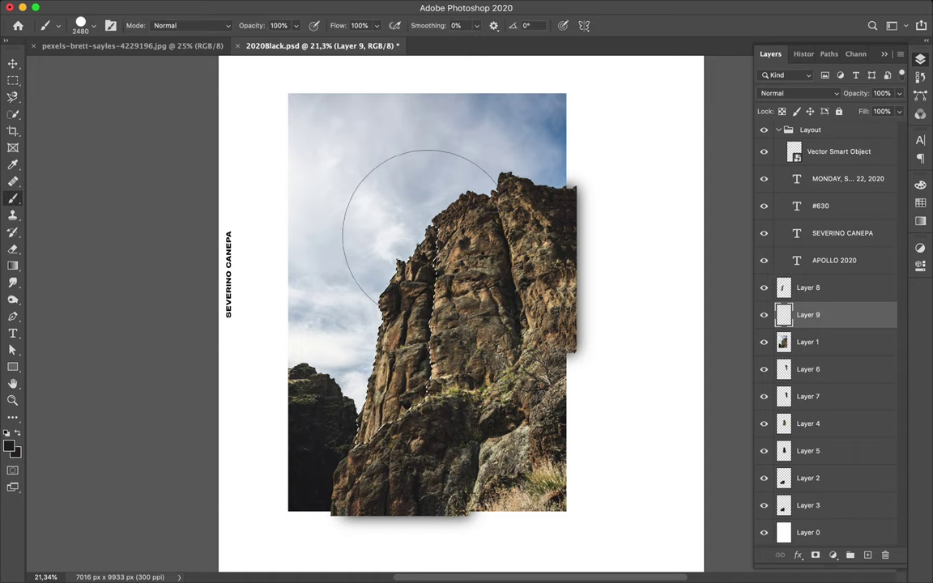
pyautogui.hotkey('ctrl', 'd')
pyautogui.press('m')
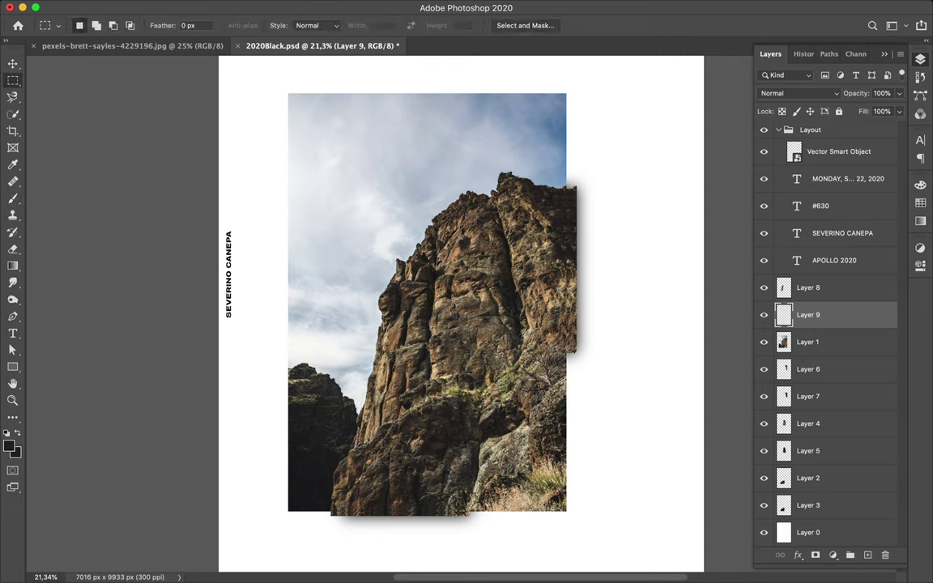
# - Blur the shadow, shift the rock piece past the bottom-left corner, and collapse Layout
pyautogui.press('v')
pyautogui.click(302, 8)
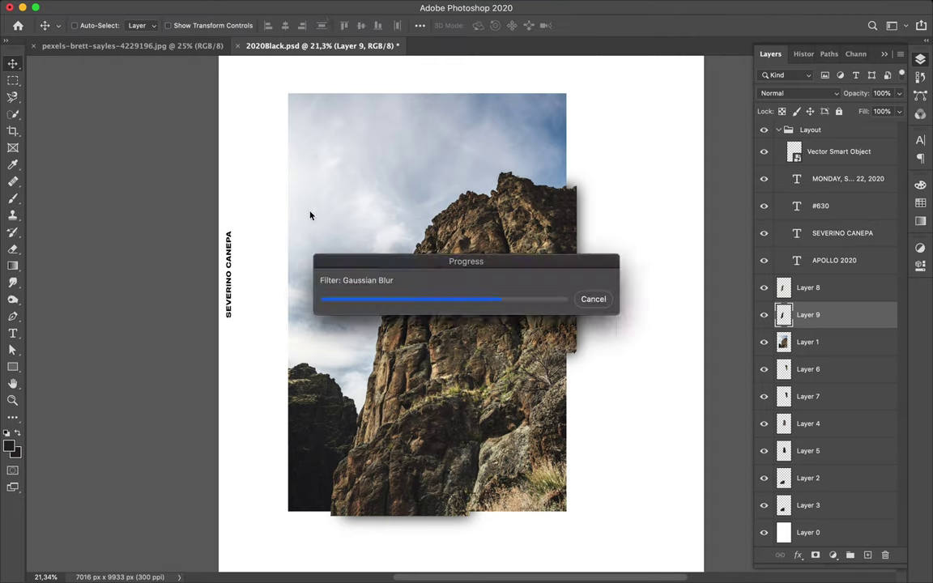
pyautogui.keyDown('shift'); pyautogui.click(834, 289); pyautogui.keyUp('shift')
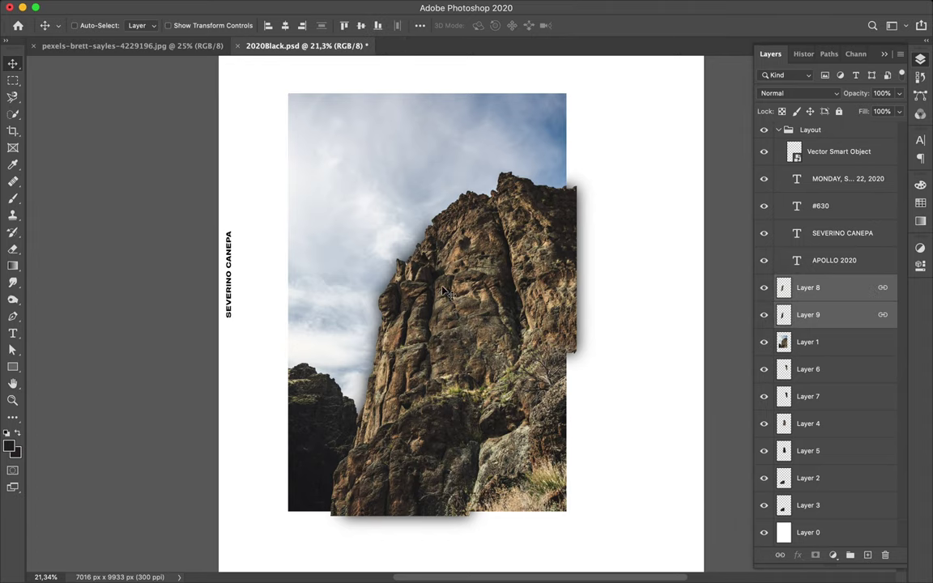
pyautogui.moveTo(484, 273); pyautogui.dragTo(446, 278)
pyautogui.moveTo(853, 342); pyautogui.dragTo(841, 288)
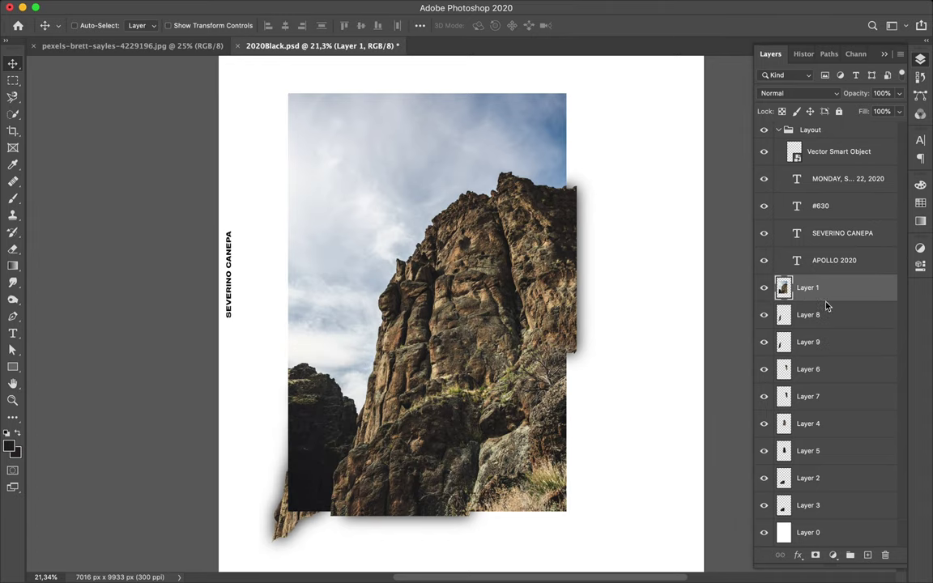
pyautogui.click(778, 130)
pyautogui.press('l')
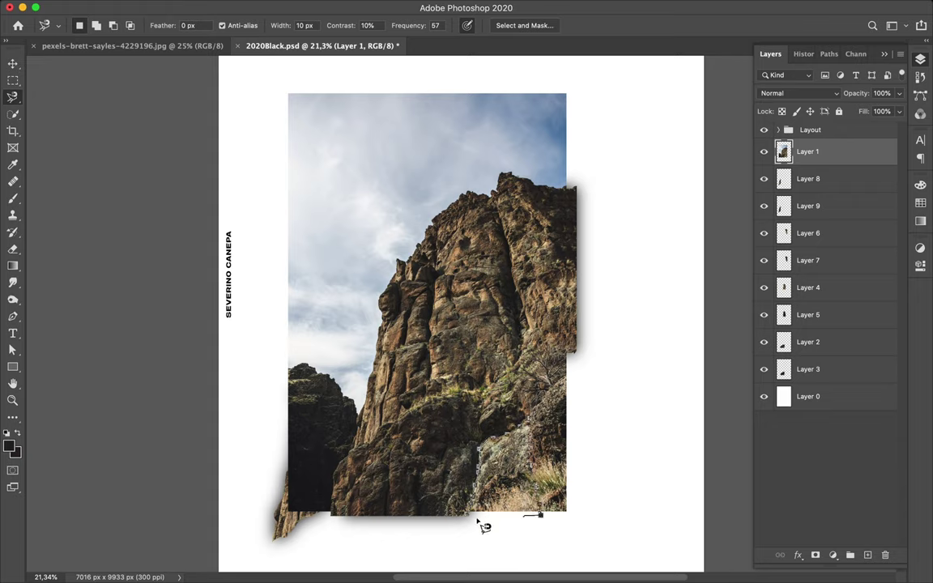
# - Select the bottom rock strip plus the area beneath the photo and copy it to a layer
pyautogui.click(534, 515)
pyautogui.click(103, 28)
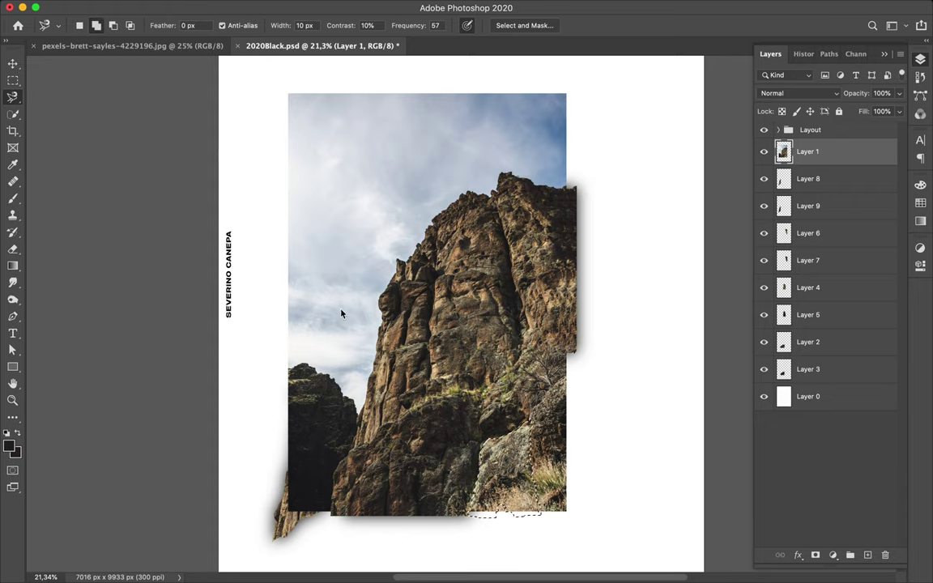
pyautogui.click(490, 515)
pyautogui.click(491, 515)
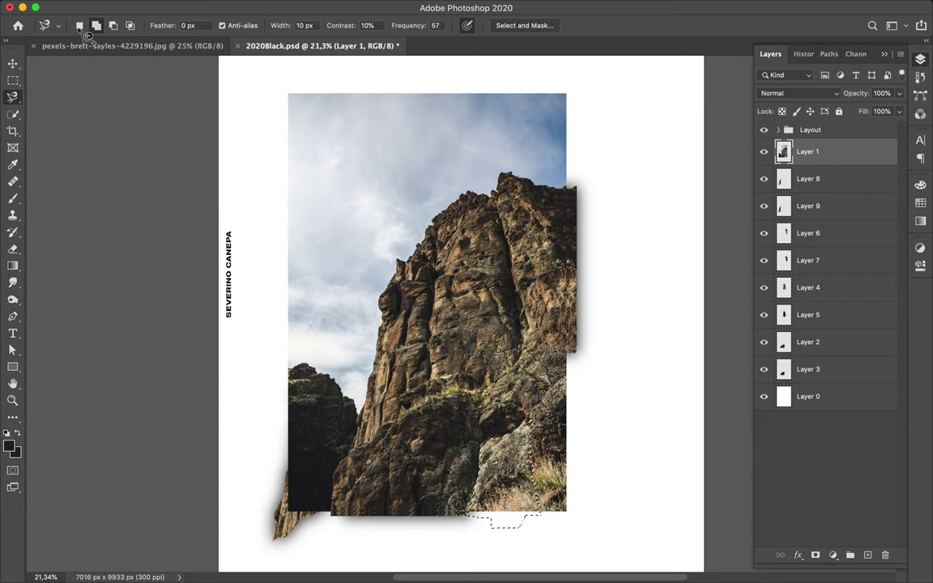
pyautogui.hotkey('ctrl', 'j')
pyautogui.hotkey('ctrl', 'j')
# - Paint the selection black on a new shadow layer and apply Gaussian Blur
pyautogui.press('b')
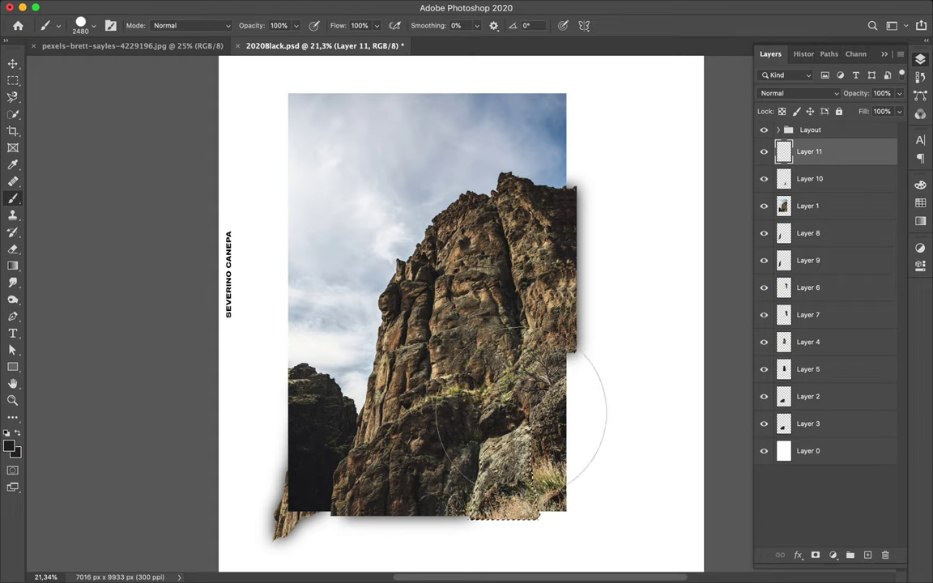
pyautogui.moveTo(498, 453); pyautogui.dragTo(520, 489)
pyautogui.press('m')
pyautogui.click(356, 6)
pyautogui.click(340, 64)
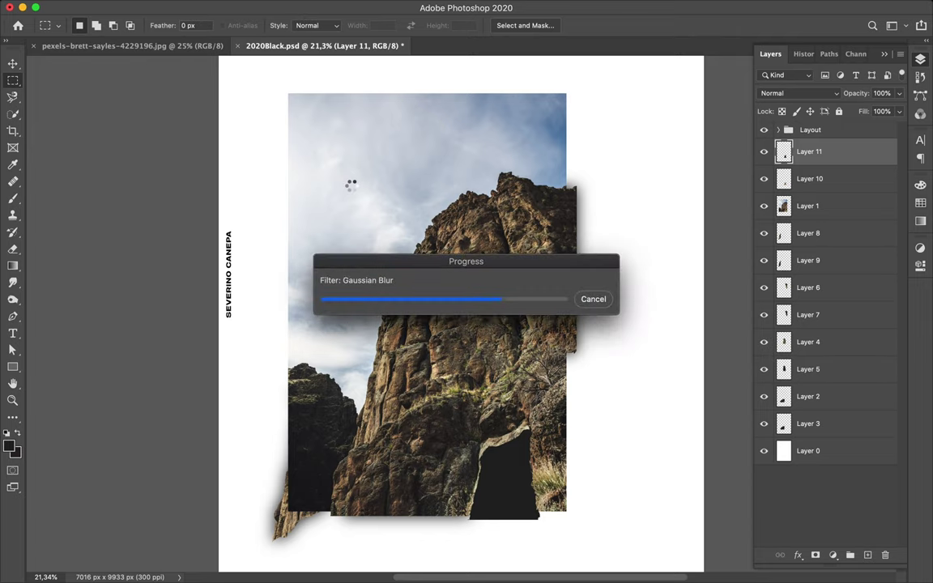
# - Place the shadow beneath the rock copy, keep the photo on top, and start the next slab trace
pyautogui.moveTo(810, 153)
pyautogui.mouseDown()
pyautogui.moveTo(819, 191)
pyautogui.moveTo(809, 152)
pyautogui.mouseUp()
pyautogui.rightClick(809, 206)
pyautogui.press('Escape')
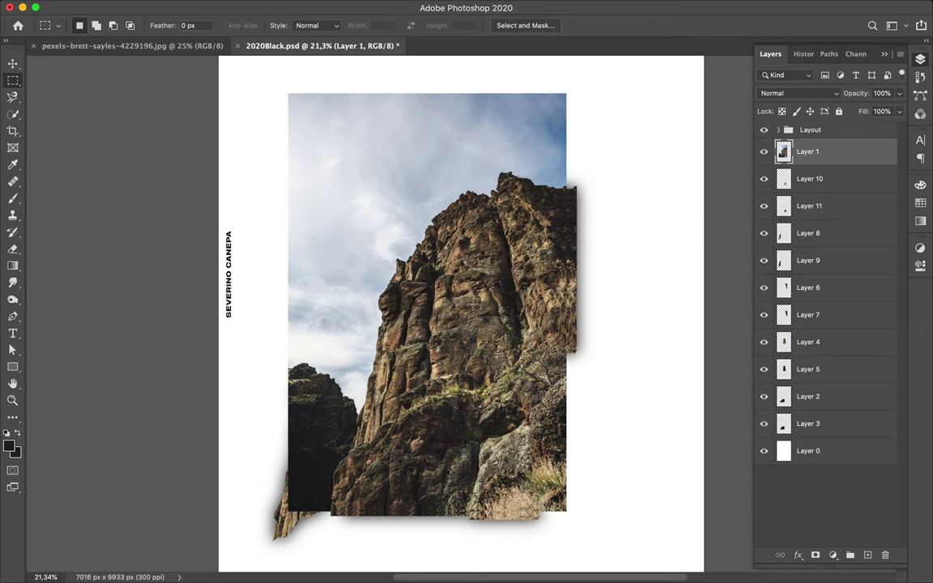
pyautogui.press('l')
pyautogui.click(386, 516)
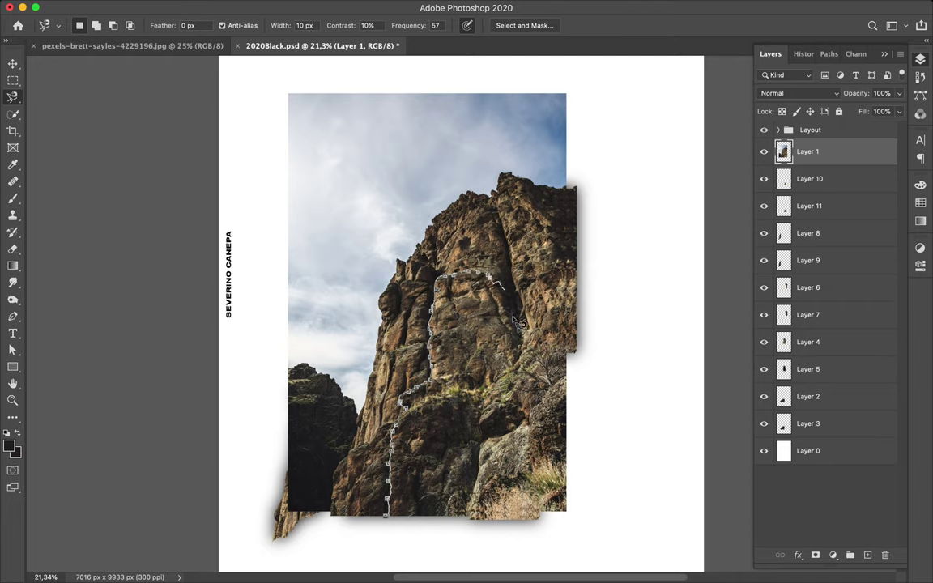
# - Copy the traced central slab to a new layer and fill its outline black on a shadow layer
pyautogui.click(387, 519)
pyautogui.hotkey('ctrl', 'j')
pyautogui.press('v')
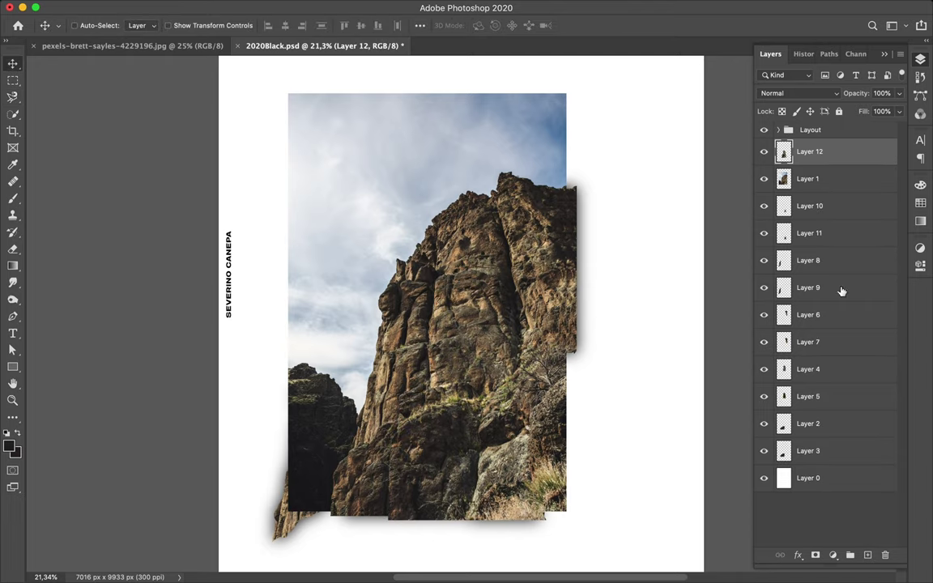
pyautogui.keyDown('ctrl'); pyautogui.click(867, 554); pyautogui.keyUp('ctrl')
pyautogui.press('b')
pyautogui.hotkey('ctrl', 'shift', 'd')
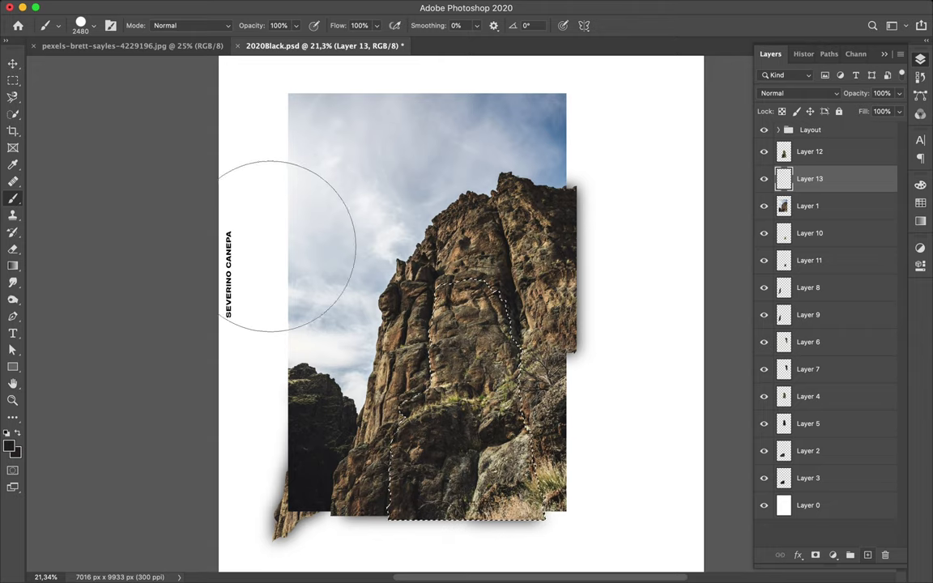
pyautogui.hotkey('ctrl', 'd')
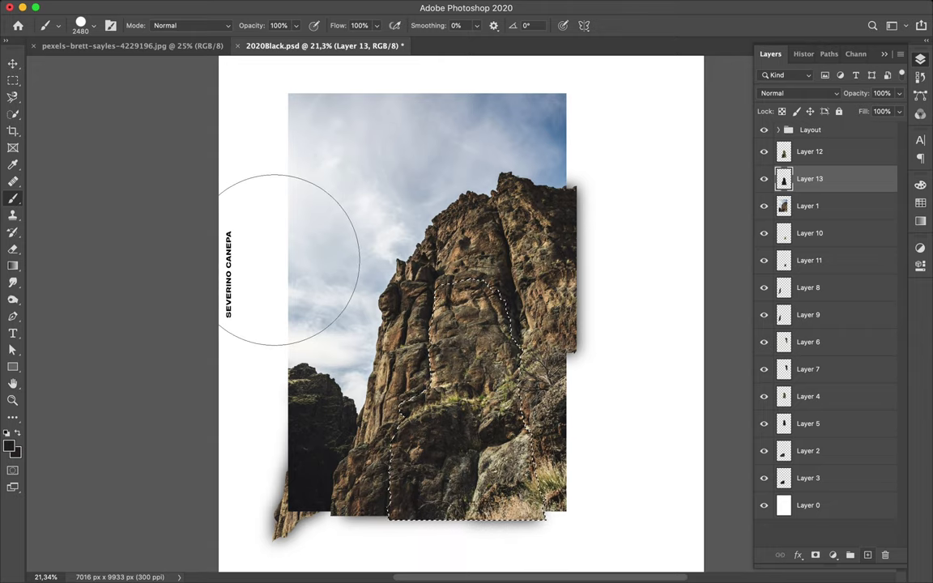
pyautogui.press('m')
# - Gaussian-blur the shadow, link Layers 12 and 13, and move them below Layer 1
pyautogui.click(303, 7)
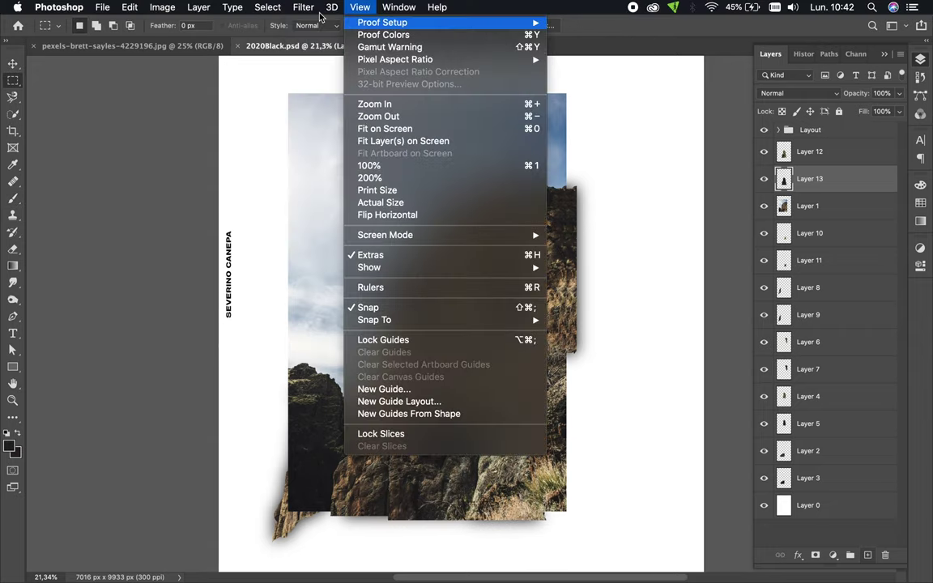
pyautogui.click(316, 22)
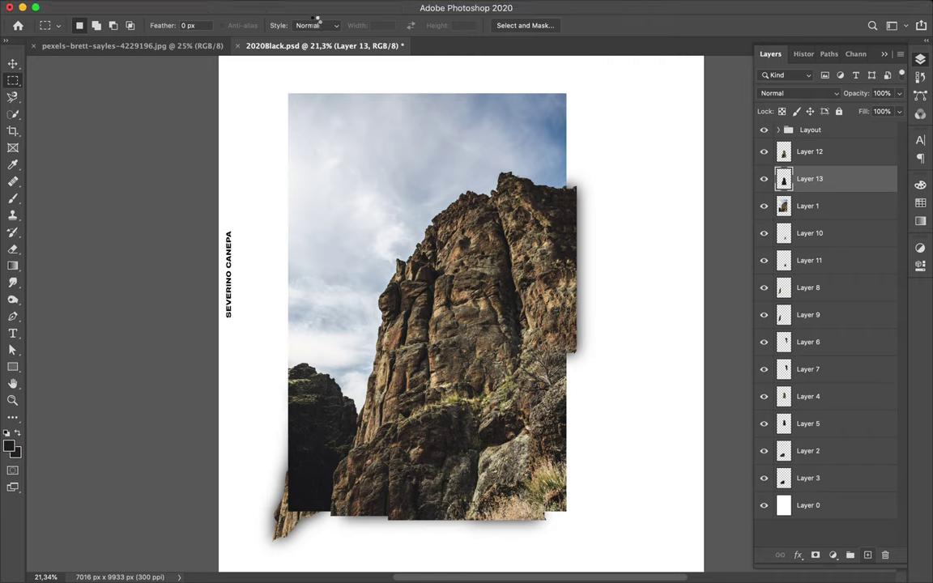
pyautogui.keyDown('shift'); pyautogui.click(842, 154); pyautogui.keyUp('shift')
pyautogui.rightClick(842, 162)
pyautogui.click(708, 389)
pyautogui.moveTo(842, 178); pyautogui.dragTo(842, 232)
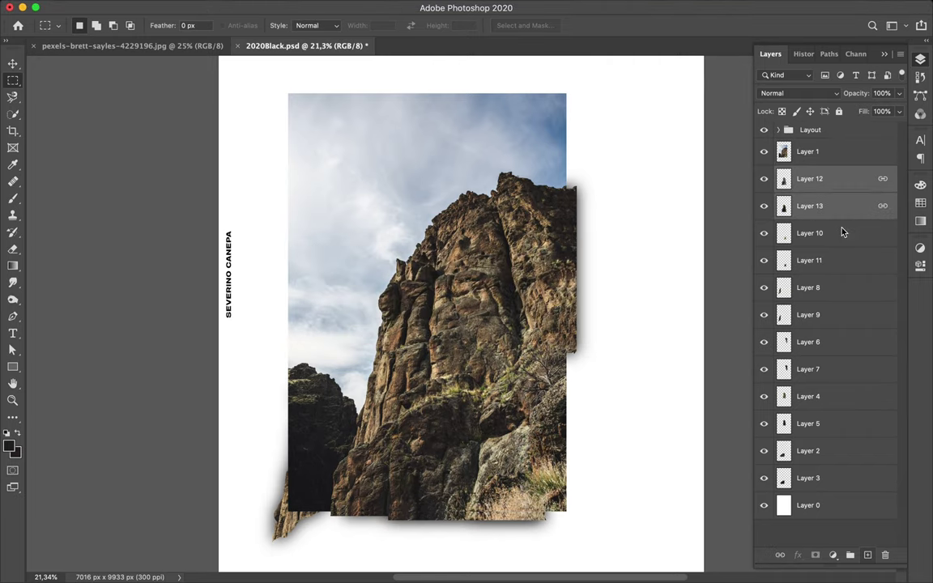
# - Select Layer 1 and start tracing the next rock piece at the bottom
pyautogui.press('l')
pyautogui.click(808, 151)
pyautogui.click(463, 518)
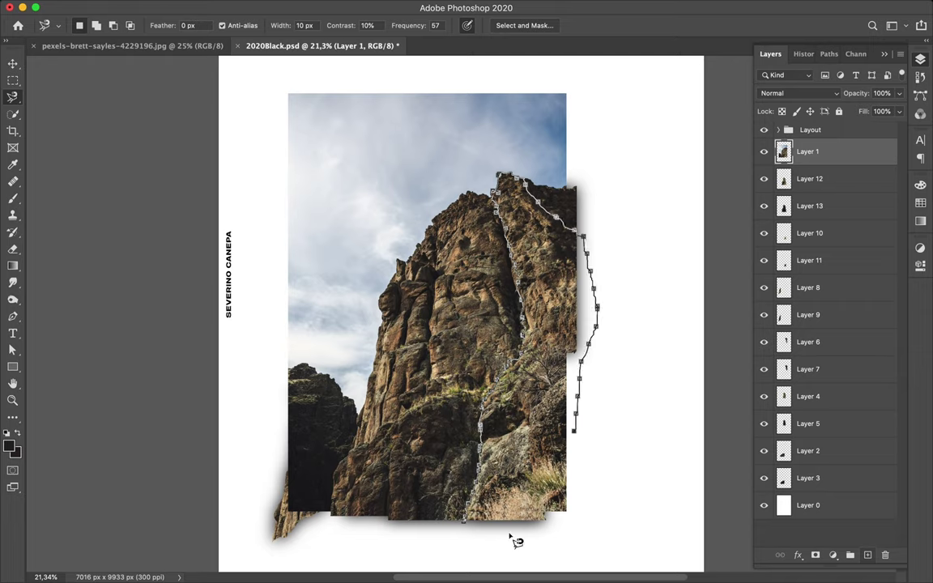
# - Copy the traced right ridge to a new layer and make a blurred black shadow from it
pyautogui.click(468, 527)
pyautogui.hotkey('ctrl', 'j')
pyautogui.click(867, 554)
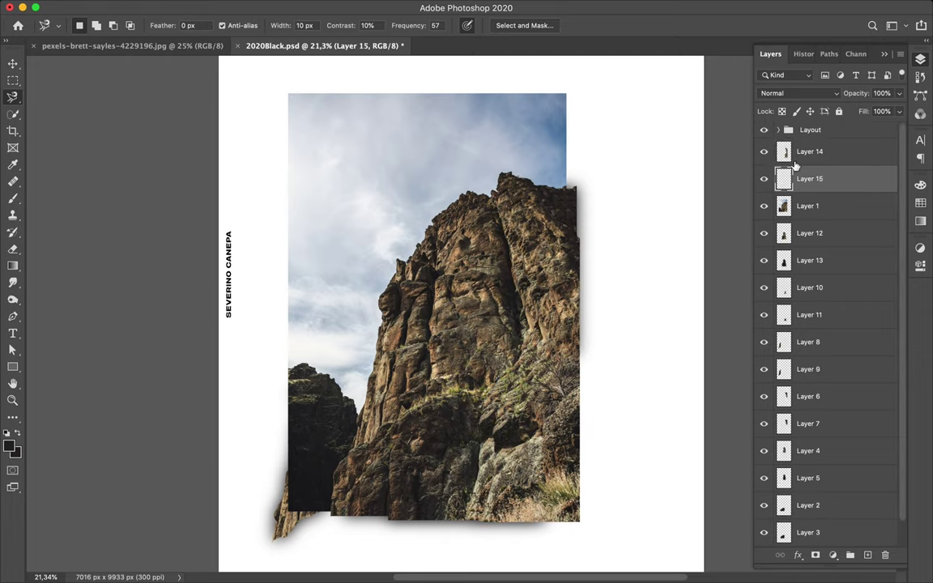
pyautogui.press('b')
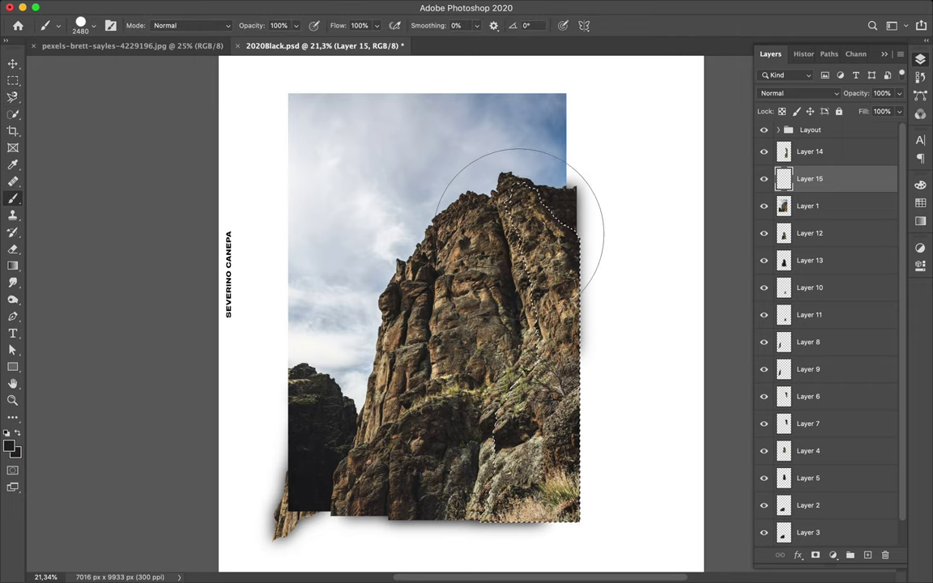
pyautogui.moveTo(520, 233); pyautogui.dragTo(582, 235)
pyautogui.press('m')
pyautogui.hotkey('ctrl', 'f')
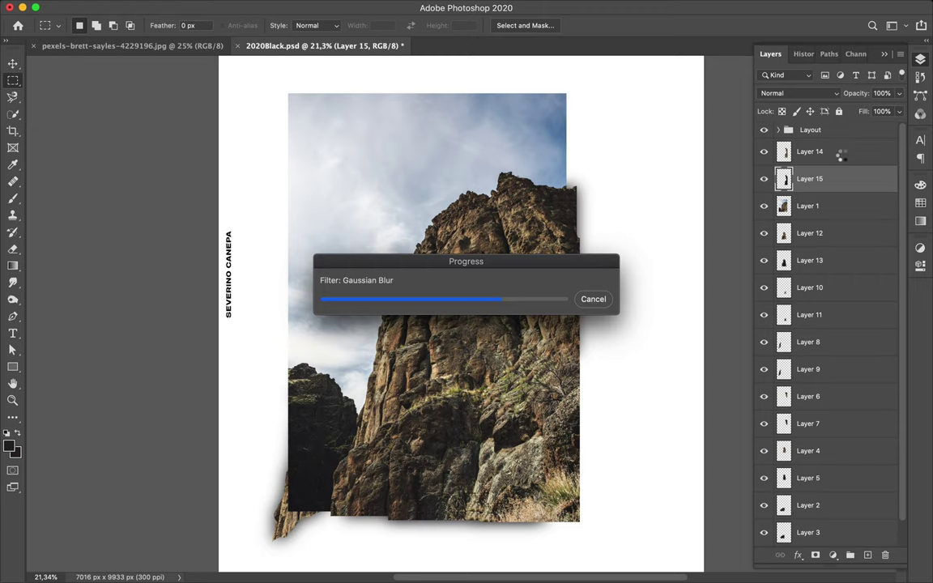
# - Link Layers 14 and 15 and move the pair below Layer 1
pyautogui.keyDown('shift'); pyautogui.click(842, 151); pyautogui.keyUp('shift')
pyautogui.rightClick(840, 179)
pyautogui.click(708, 277)
pyautogui.hotkey('ctrl', '0')
pyautogui.moveTo(810, 179); pyautogui.dragTo(822, 217)
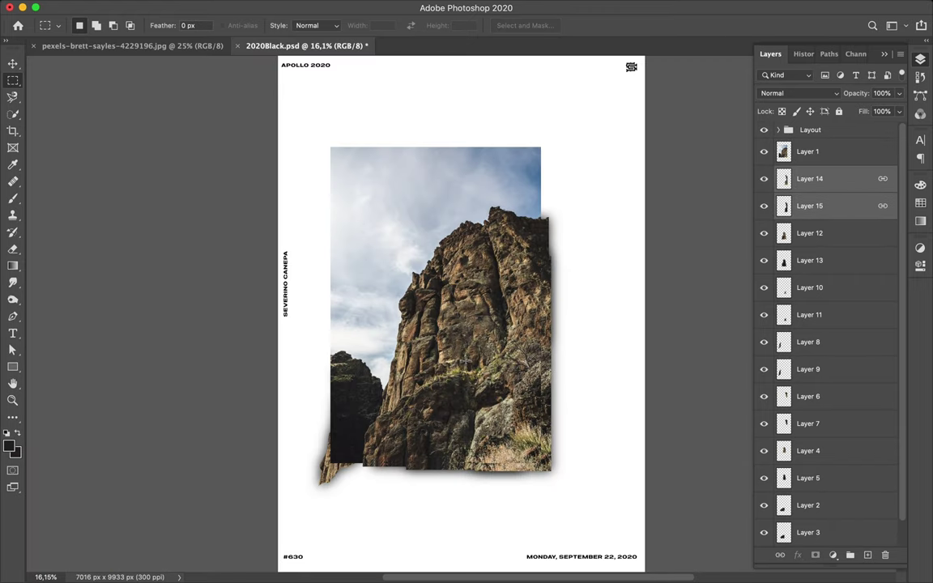
# - Select Layer 1 and start tracing the upper cliff face from the ridge top
pyautogui.press('l')
pyautogui.click(810, 154)
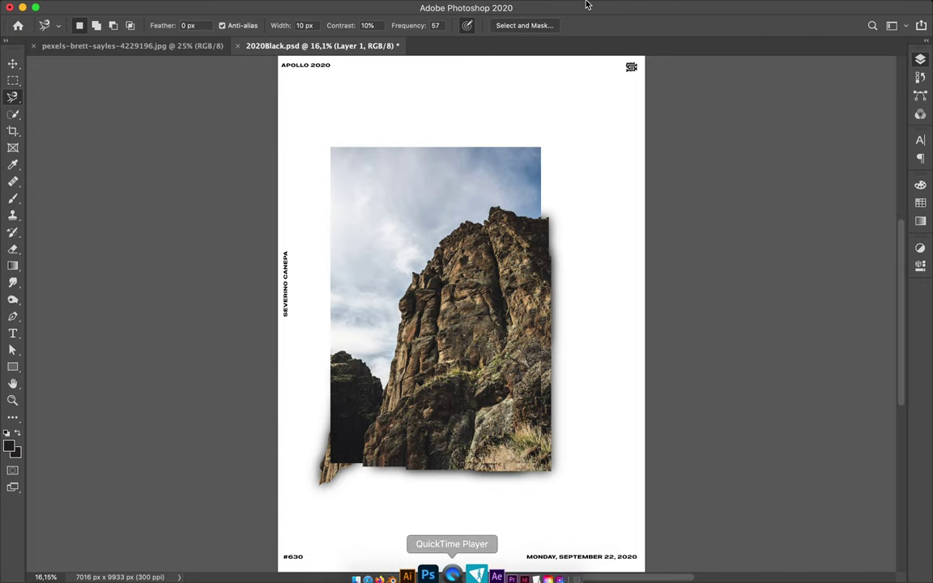
pyautogui.scroll(3, 555, 374)
pyautogui.click(551, 167)
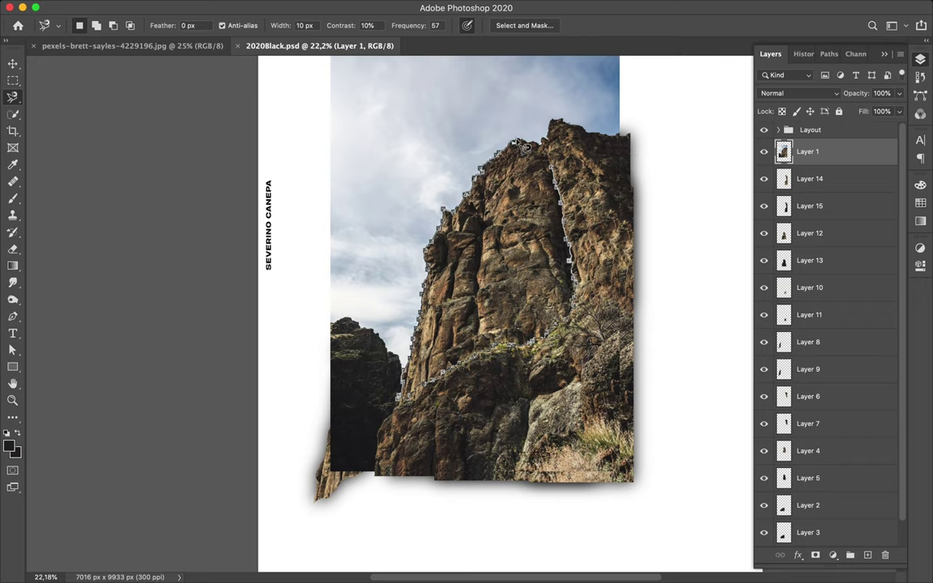
# - Copy the traced upper cliff face to a new layer with a blurred black shadow layer
pyautogui.click(561, 176)
pyautogui.hotkey('ctrl', 'j')
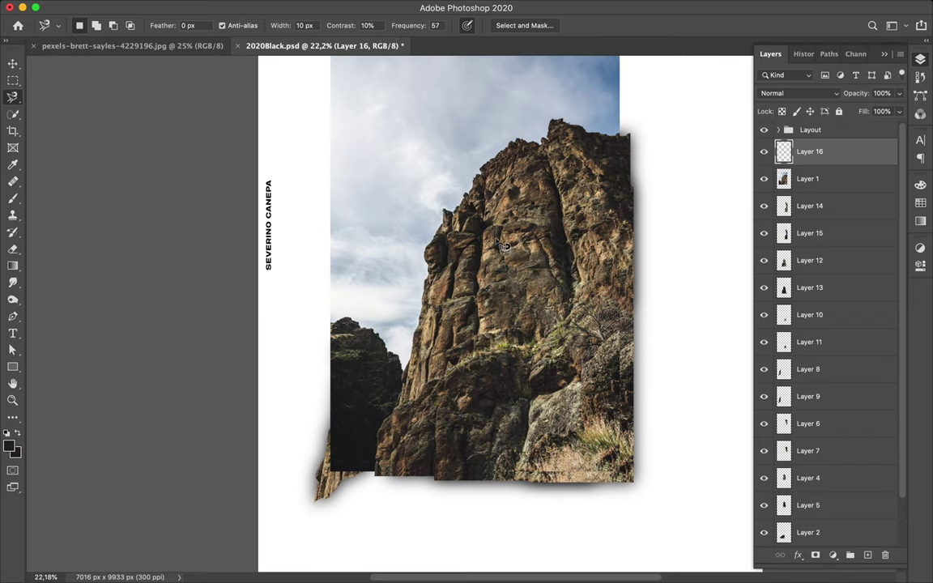
pyautogui.press('v')
pyautogui.hotkey('ctrl', 'shift', 'alt', 'n')
pyautogui.press('b')
pyautogui.moveTo(477, 194); pyautogui.dragTo(510, 260)
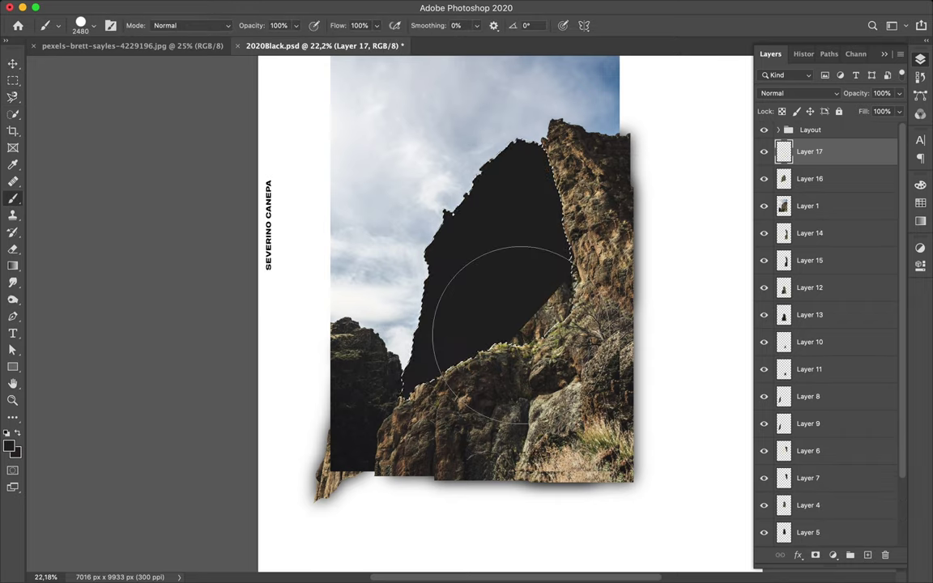
pyautogui.press('m')
pyautogui.hotkey('ctrl', 'd')
pyautogui.hotkey('ctrl', 'alt', 'f')
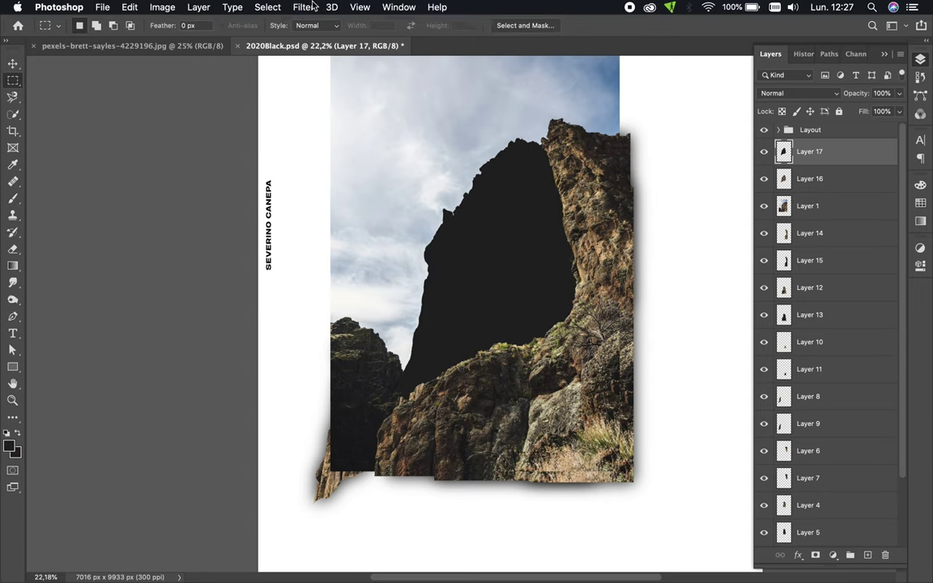
# - Link Layers 16 and 17 beneath Layer 1 and hide the original photo
pyautogui.hotkey('ctrl', '[')
pyautogui.keyDown('shift'); pyautogui.click(827, 152); pyautogui.keyUp('shift')
pyautogui.rightClick(826, 152)
pyautogui.click(768, 283)
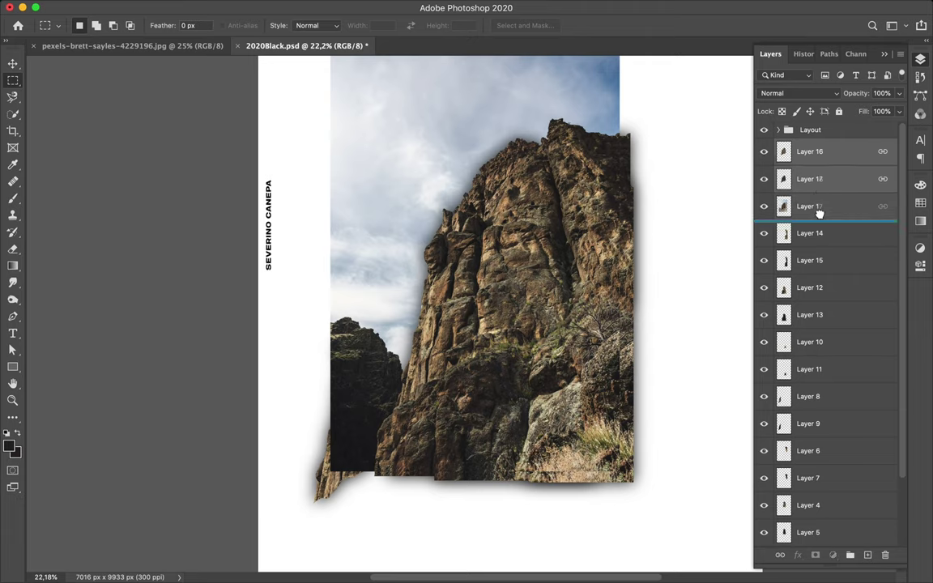
pyautogui.moveTo(819, 208); pyautogui.dragTo(823, 212)
pyautogui.press('v')
pyautogui.scroll(-3, 534, 398)
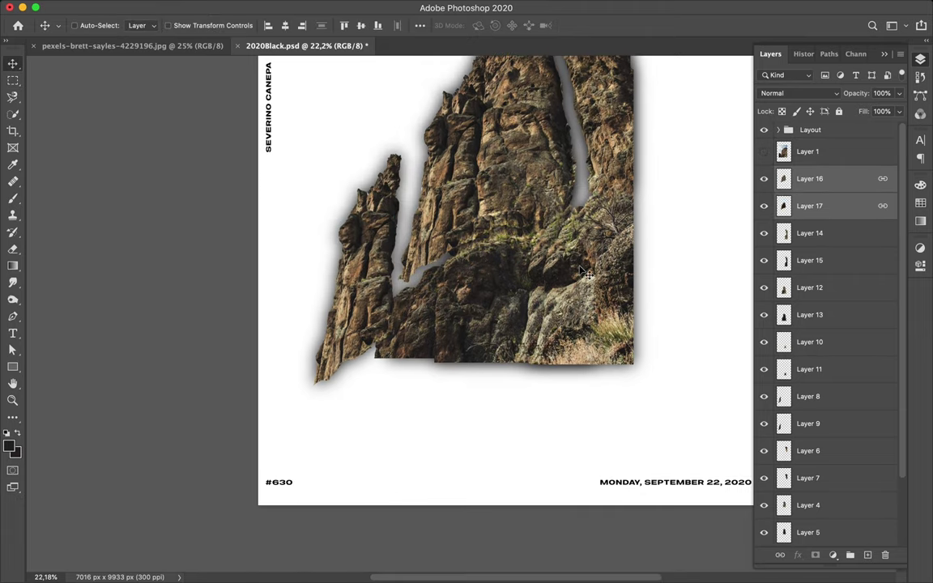
# - Reposition three rock pieces toward the top and bottom of the poster
pyautogui.scroll(-2, 584, 275)
pyautogui.moveTo(410, 222); pyautogui.dragTo(370, 294)
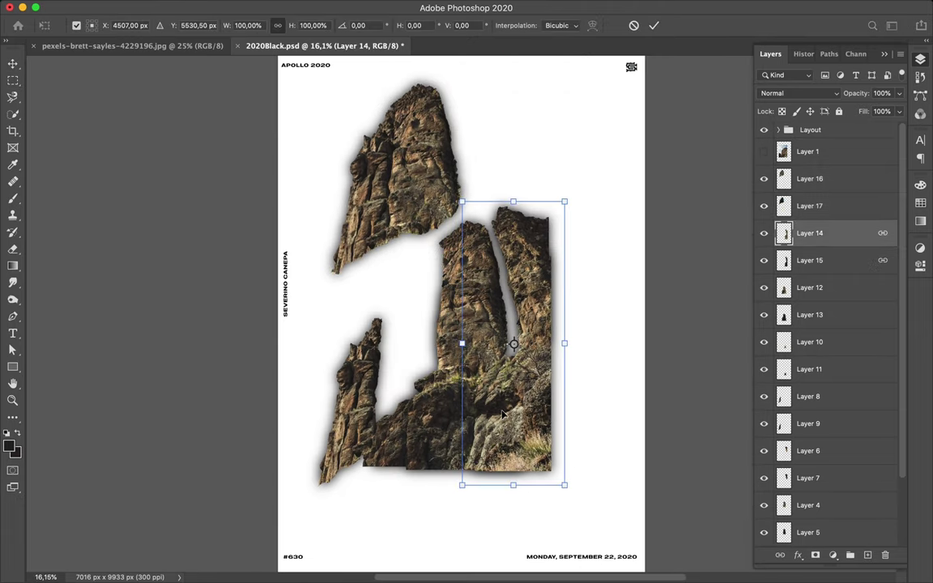
pyautogui.click(434, 383)
pyautogui.moveTo(434, 382)
pyautogui.mouseDown()
pyautogui.moveTo(469, 386)
pyautogui.moveTo(567, 461)
pyautogui.mouseUp()
pyautogui.click(526, 429)
pyautogui.moveTo(526, 429); pyautogui.dragTo(561, 437)
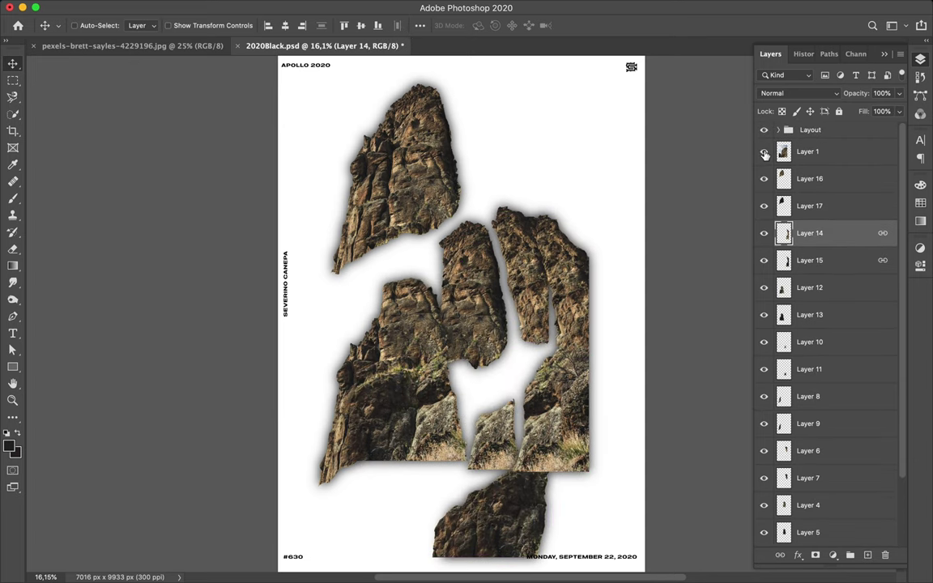
# - Trace the lower rock ledge from the photo layer and copy it onto a new layer
pyautogui.press('l')
pyautogui.click(823, 157)
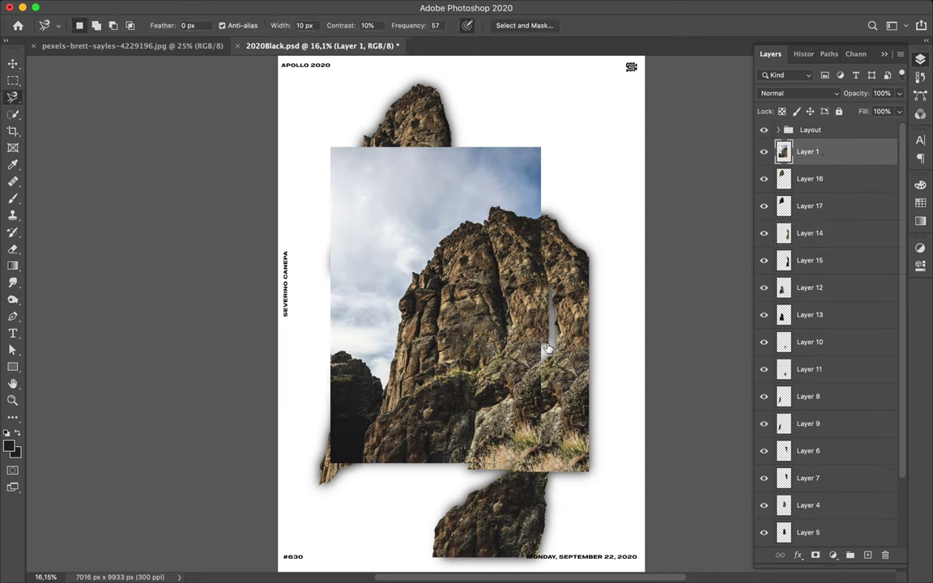
pyautogui.click(363, 469)
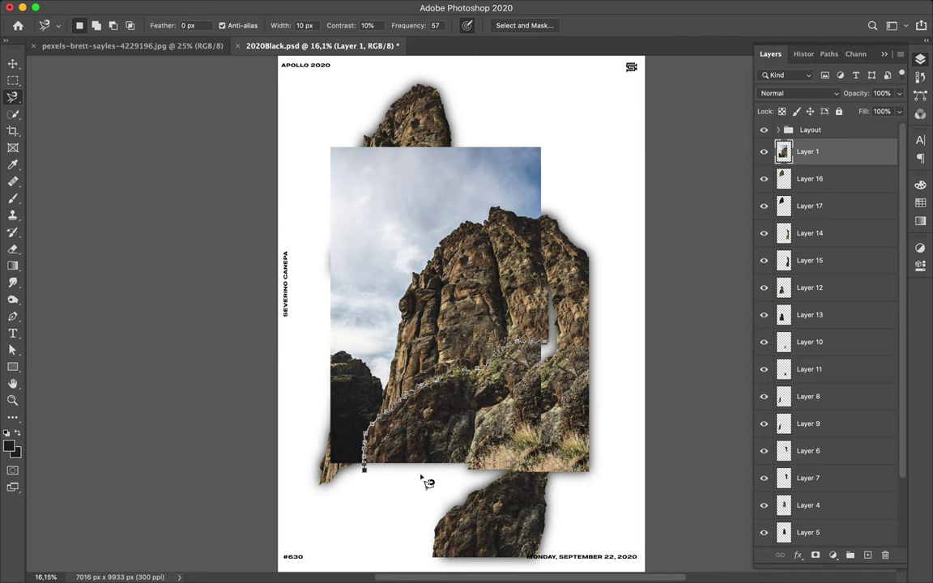
pyautogui.click(556, 350)
pyautogui.hotkey('ctrl', 'j')
# - Paint a black shadow in the ledge's outline and soften it with Gaussian Blur
pyautogui.press('v')
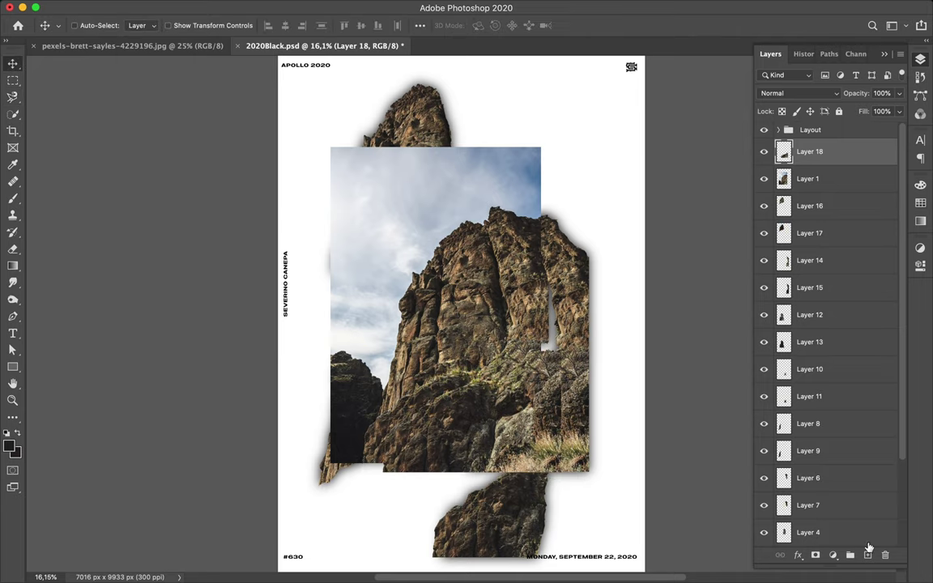
pyautogui.keyDown('ctrl'); pyautogui.click(784, 178); pyautogui.keyUp('ctrl')
pyautogui.press('b')
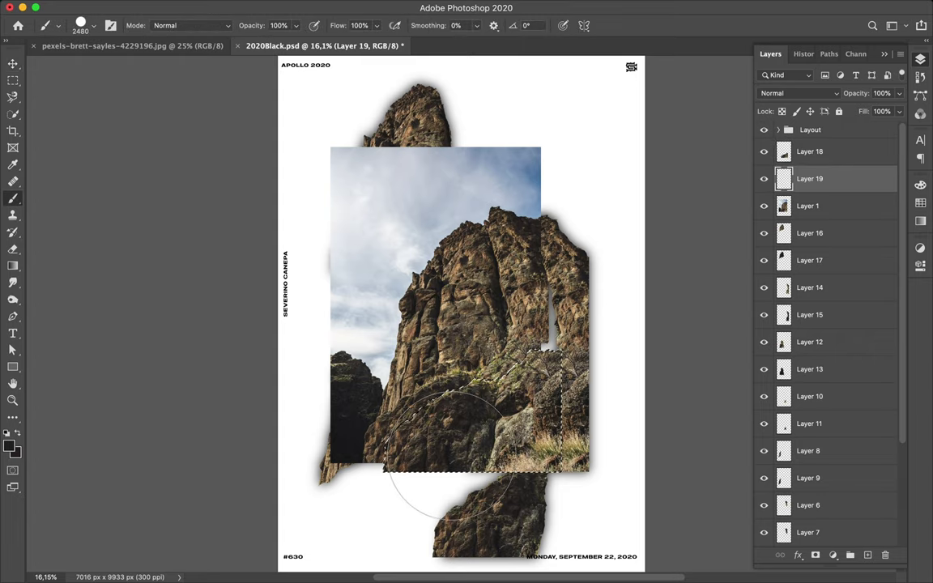
pyautogui.press('m')
pyautogui.click(269, 7)
pyautogui.click(291, 25)
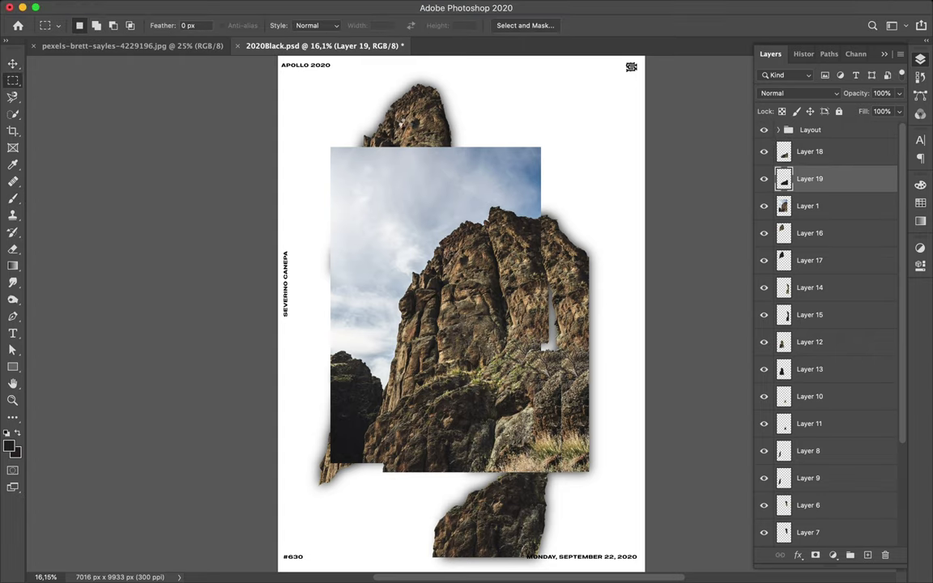
# - Hide the original rock photo and link Layer 18 with its Layer 19 shadow
pyautogui.click(764, 206)
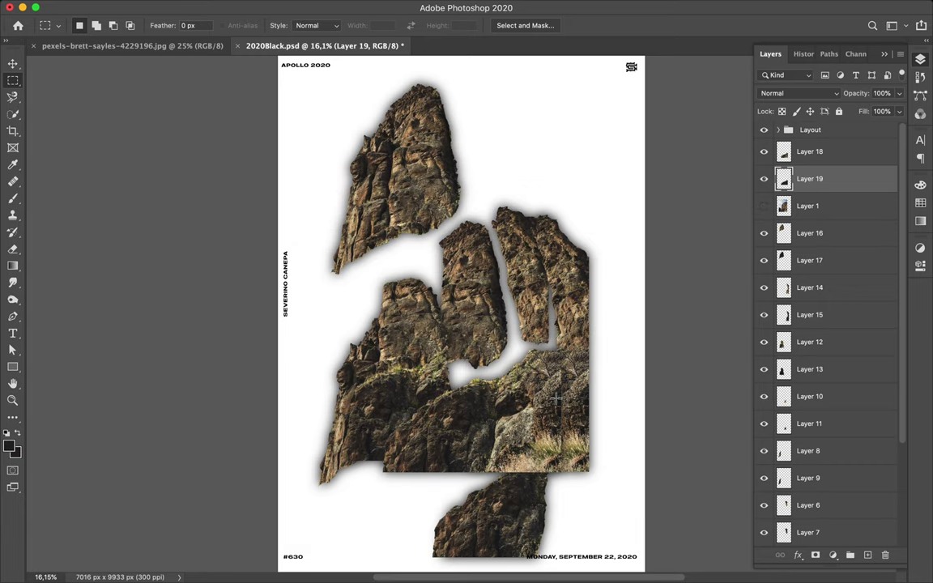
pyautogui.press('v')
pyautogui.keyDown('shift'); pyautogui.click(810, 152); pyautogui.keyUp('shift')
pyautogui.rightClick(809, 151)
pyautogui.click(647, 268)
# - Rotate the selected rock piece upside down and move it to the upper left
pyautogui.hotkey('ctrl', 't')
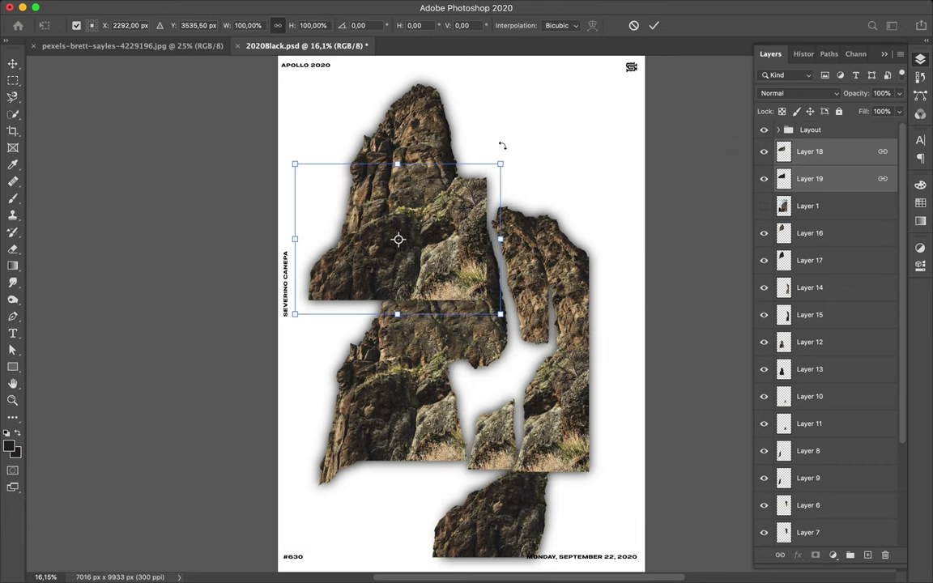
pyautogui.moveTo(502, 145); pyautogui.dragTo(332, 279)
pyautogui.press('Return')
pyautogui.moveTo(397, 239); pyautogui.dragTo(377, 149)
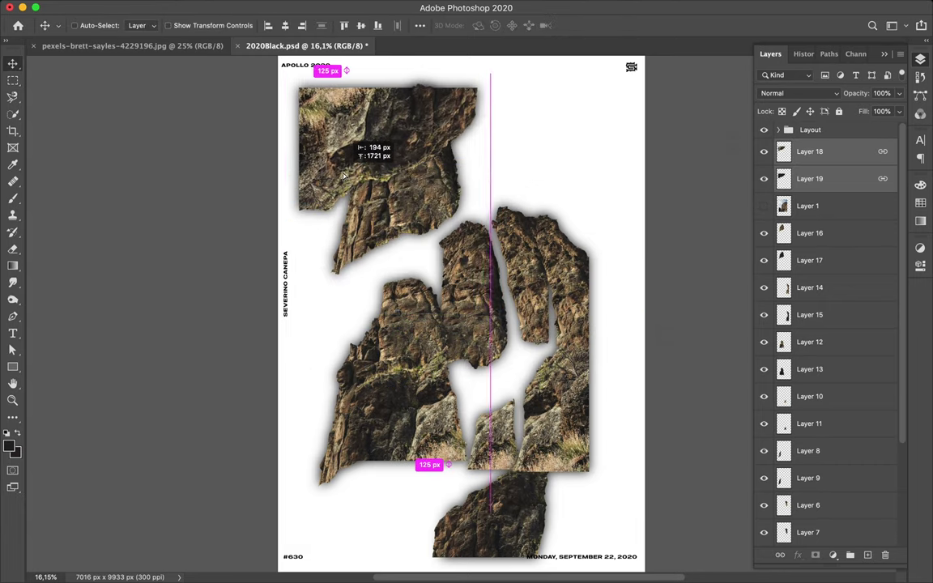
# - Reposition and rotate the Layer 16 rock piece
pyautogui.moveTo(421, 243); pyautogui.dragTo(441, 255)
pyautogui.hotkey('ctrl', 't')
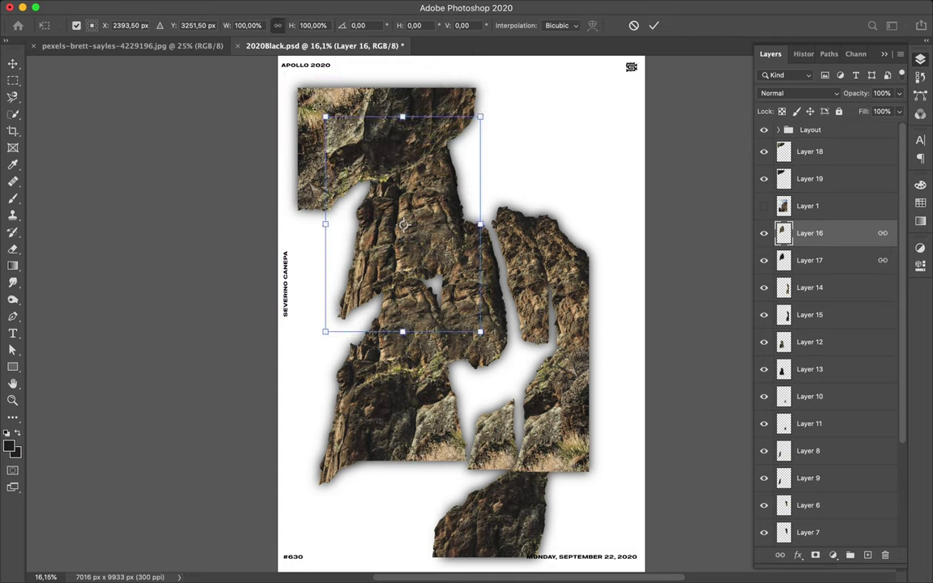
pyautogui.moveTo(487, 338); pyautogui.dragTo(465, 312)
pyautogui.press('Return')
pyautogui.moveTo(418, 243); pyautogui.dragTo(400, 174)
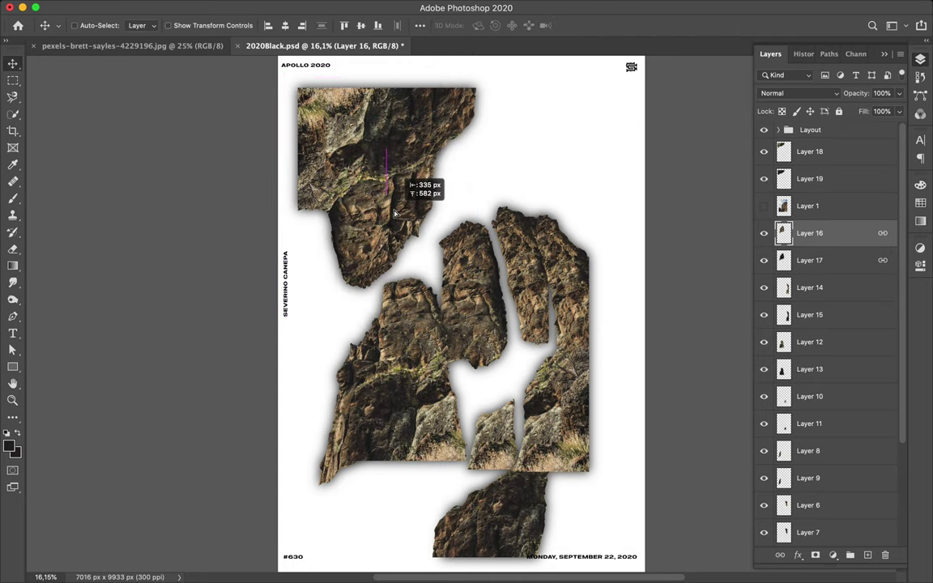
# - Move the Layer 4 rock piece up and bring Layers 4 and 5 to the top of the stack
pyautogui.click(809, 531)
pyautogui.moveTo(405, 324); pyautogui.dragTo(400, 142)
pyautogui.scroll(-3, 822, 515)
pyautogui.keyDown('shift'); pyautogui.click(818, 495); pyautogui.keyUp('shift')
pyautogui.moveTo(810, 495); pyautogui.dragTo(809, 158)
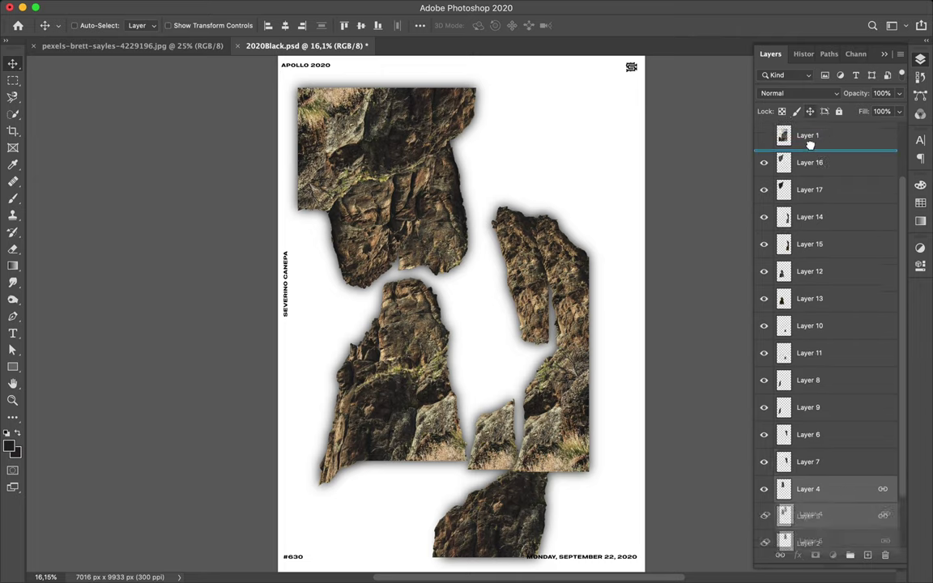
# - Raise the Layer 12/13 and Layer 2/3 pairs in the stack and nudge them into place
pyautogui.click(809, 396)
pyautogui.keyDown('shift'); pyautogui.click(809, 422); pyautogui.keyUp('shift')
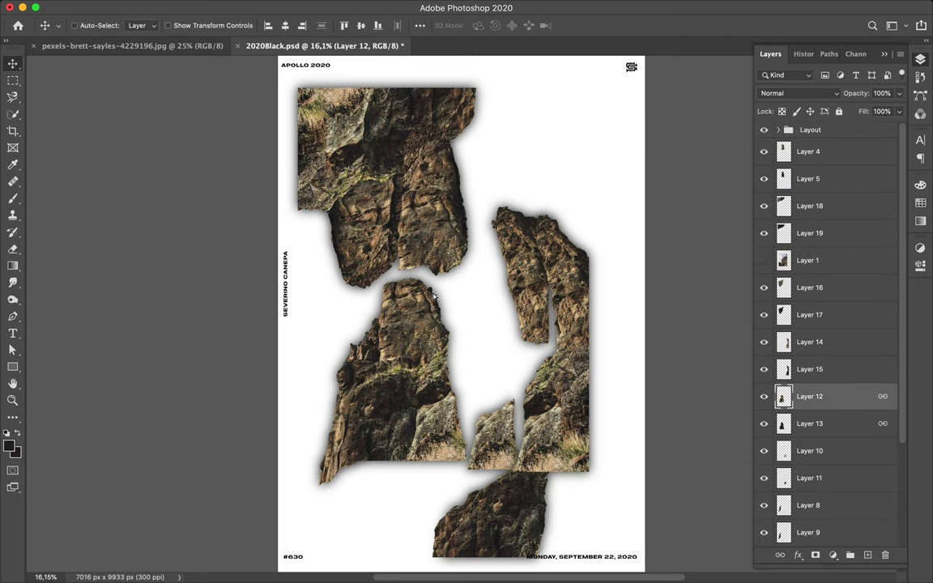
pyautogui.moveTo(809, 409); pyautogui.dragTo(816, 166)
pyautogui.moveTo(463, 316); pyautogui.dragTo(475, 302)
pyautogui.click(511, 500)
pyautogui.keyDown('shift'); pyautogui.click(810, 505); pyautogui.keyUp('shift')
pyautogui.moveTo(518, 502); pyautogui.dragTo(575, 477)
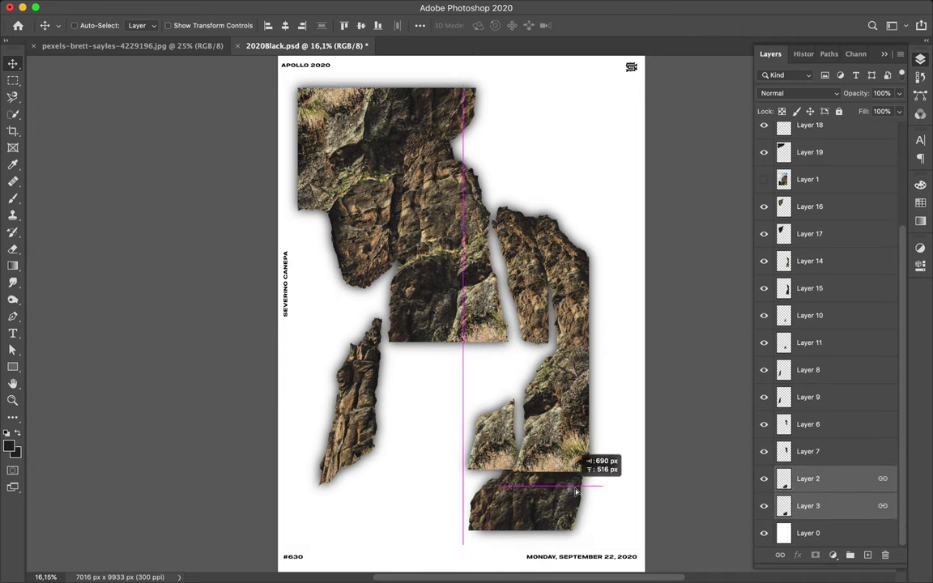
pyautogui.moveTo(810, 490)
pyautogui.mouseDown()
pyautogui.moveTo(836, 235)
pyautogui.moveTo(836, 247)
pyautogui.mouseUp()
# - Duplicate the Layer 14/15 rock piece, flip it upside down and move it left
pyautogui.moveTo(589, 371)
pyautogui.mouseDown()
pyautogui.moveTo(599, 340)
pyautogui.moveTo(442, 351)
pyautogui.mouseUp()
pyautogui.hotkey('ctrl', 't')
pyautogui.moveTo(387, 267); pyautogui.dragTo(444, 414)
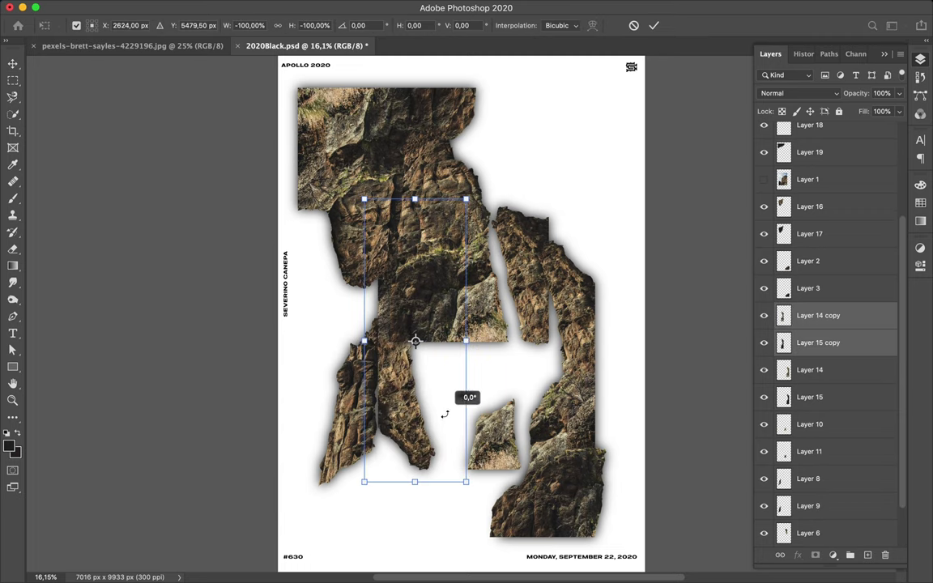
pyautogui.press('Return')
pyautogui.moveTo(409, 373)
pyautogui.mouseDown()
pyautogui.moveTo(352, 371)
pyautogui.moveTo(343, 311)
pyautogui.mouseUp()
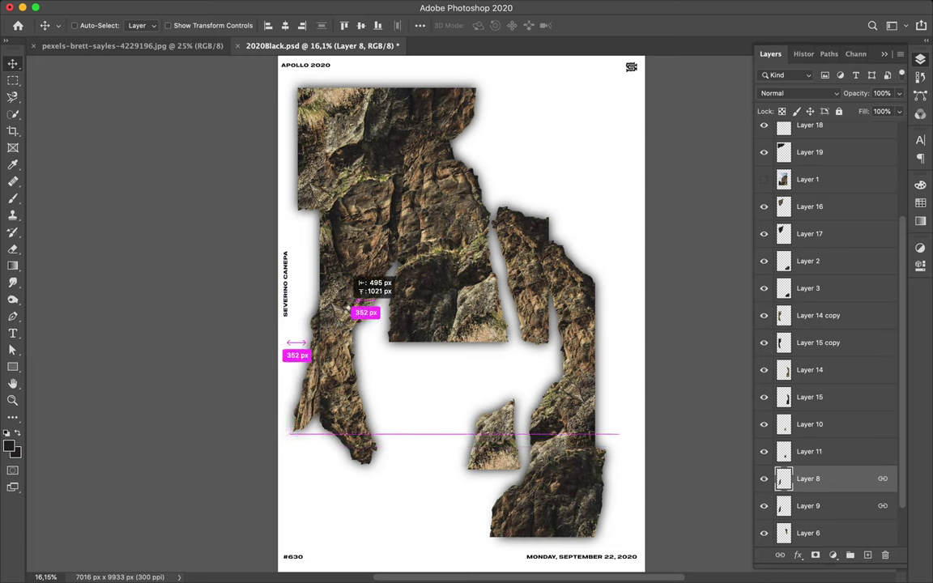
# - Duplicate the Layer 8/9 piece, rotate it 90 degrees and put the copies on top
pyautogui.hotkey('ctrl', 'j')
pyautogui.hotkey('ctrl', 't')
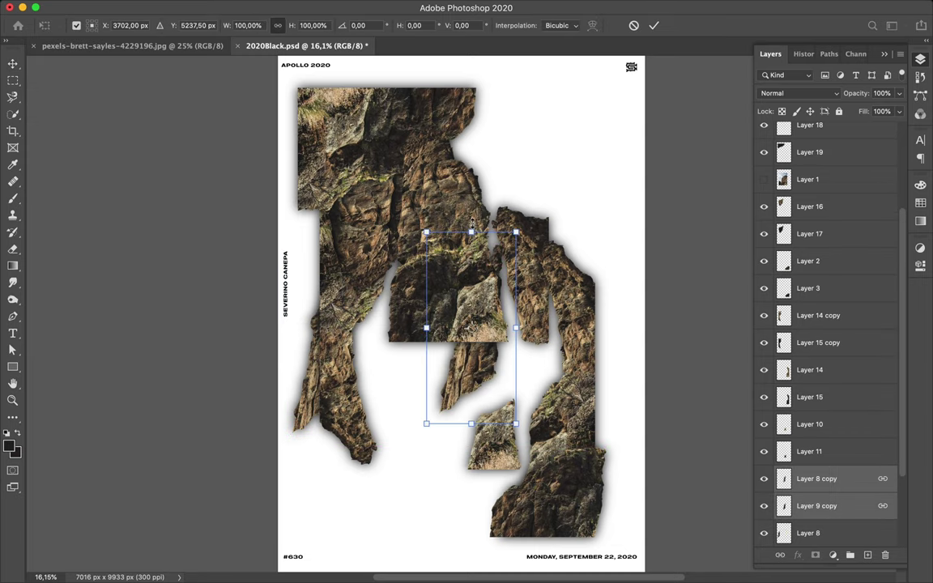
pyautogui.moveTo(595, 328); pyautogui.dragTo(519, 441)
pyautogui.press('Return')
pyautogui.moveTo(816, 478); pyautogui.dragTo(816, 166)
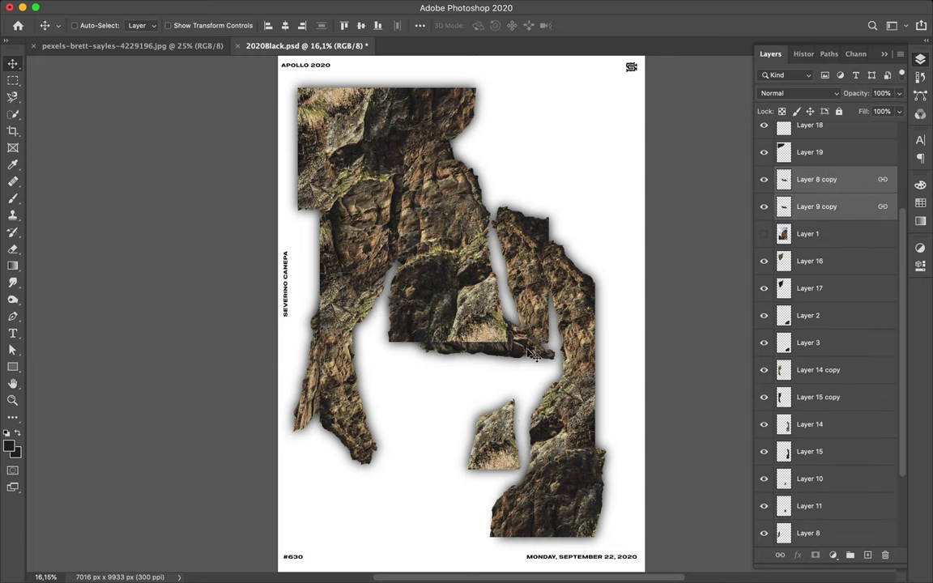
pyautogui.moveTo(530, 354); pyautogui.dragTo(496, 358)
pyautogui.scroll(4, 797, 296)
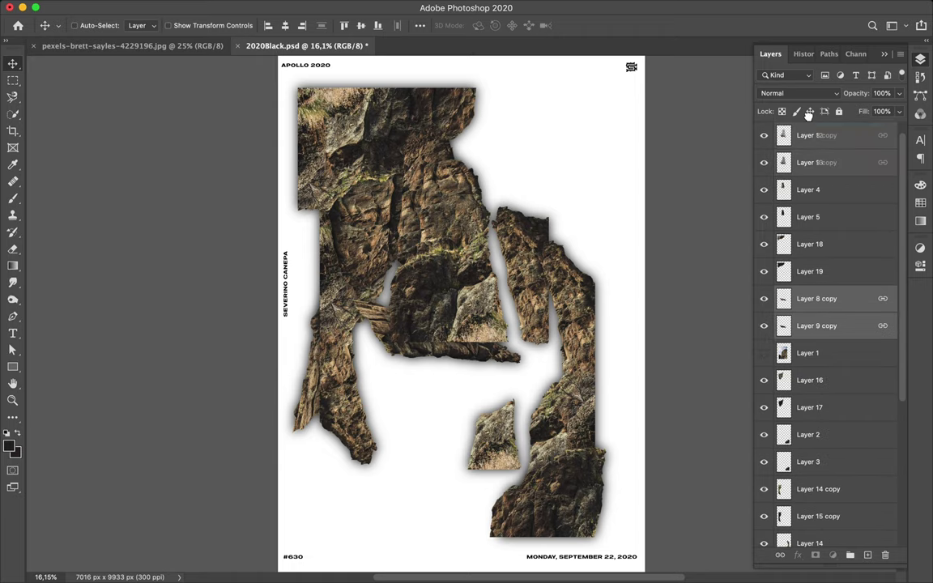
pyautogui.moveTo(809, 297); pyautogui.dragTo(801, 148)
# - Place a copy of the Layer 6 piece, send it down, and duplicate the top piece to the lower middle
pyautogui.moveTo(507, 291); pyautogui.dragTo(530, 324)
pyautogui.hotkey('ctrl', '[')
pyautogui.hotkey('ctrl', '[')
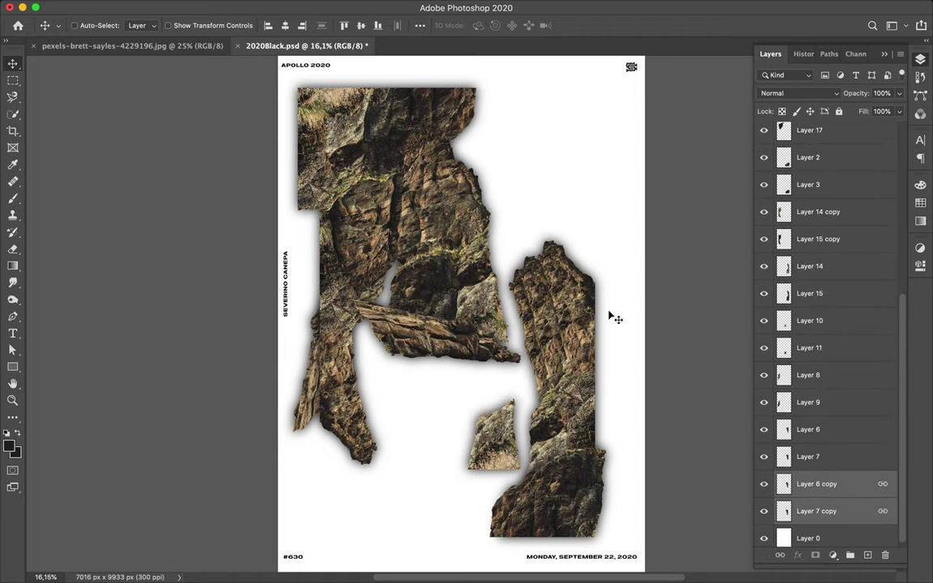
pyautogui.moveTo(376, 144); pyautogui.dragTo(478, 401)
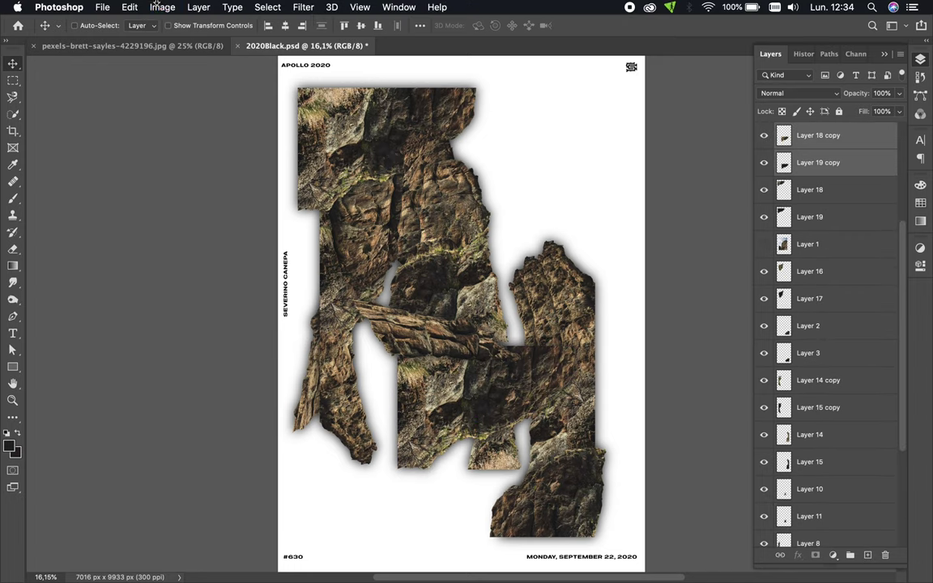
# - Flip a copy vertically, move Layer 18/19 copies below Layer 11, and duplicate the Layer 10/11 piece upward
pyautogui.click(162, 6)
pyautogui.moveTo(150, 307)
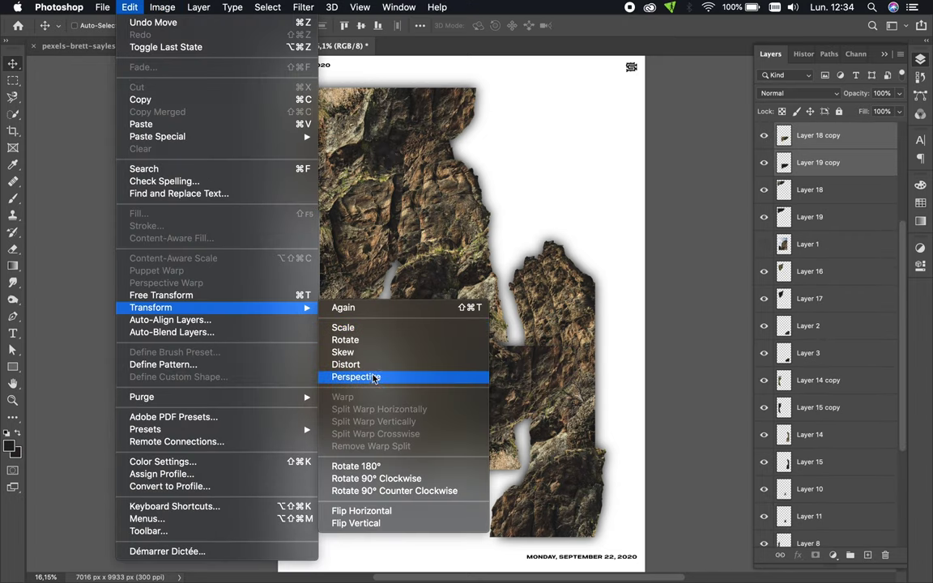
pyautogui.click(379, 523)
pyautogui.moveTo(379, 525); pyautogui.dragTo(450, 491)
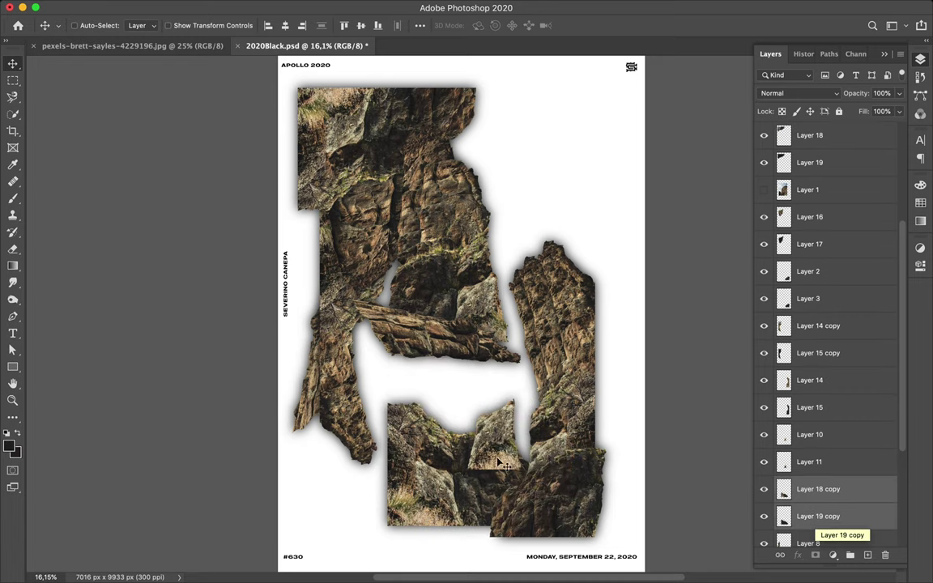
pyautogui.moveTo(836, 164); pyautogui.dragTo(818, 518)
pyautogui.moveTo(816, 563); pyautogui.dragTo(810, 465)
pyautogui.moveTo(458, 388); pyautogui.dragTo(490, 180)
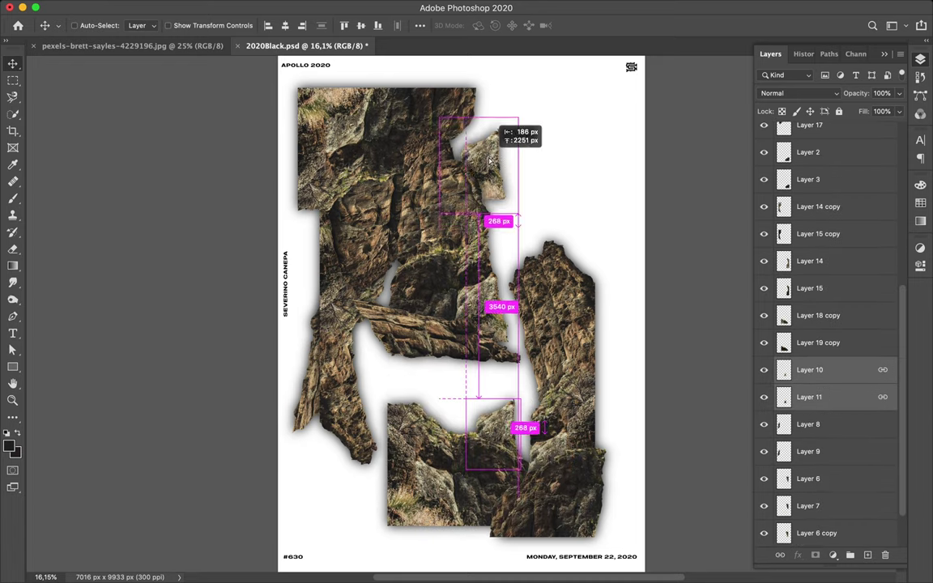
# - Duplicate the Layer 12/13 rock piece, rotate the copy and fit it into the gap
pyautogui.click(448, 211)
pyautogui.moveTo(403, 197); pyautogui.dragTo(437, 202)
pyautogui.rightClick(780, 148)
pyautogui.click(697, 253)
pyautogui.hotkey('ctrl', 't')
pyautogui.moveTo(751, 282); pyautogui.dragTo(586, 271)
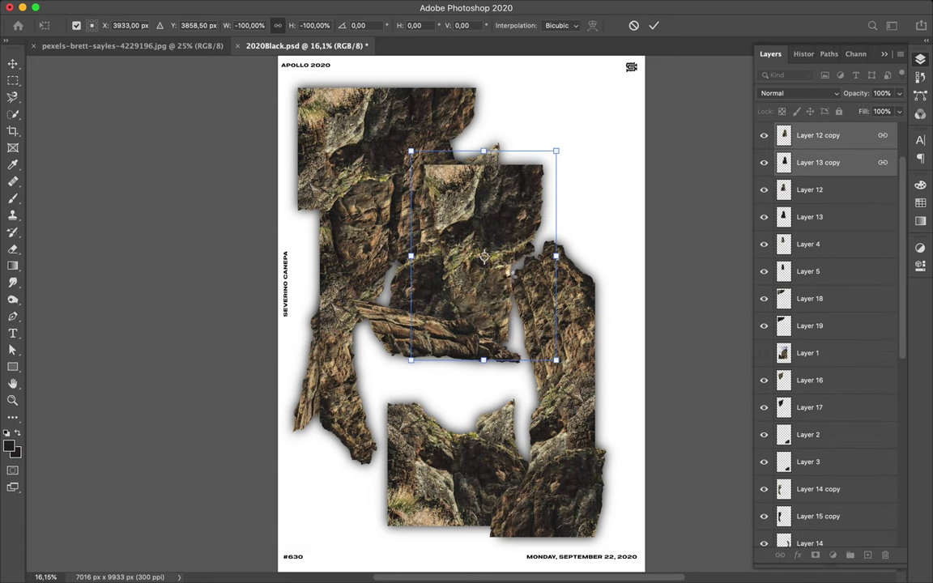
pyautogui.press('Return')
pyautogui.moveTo(485, 242); pyautogui.dragTo(534, 267)
# - Reorder the Layer 12/13 copies to sit between Layer 9 and Layer 6
pyautogui.moveTo(822, 166); pyautogui.dragTo(812, 445)
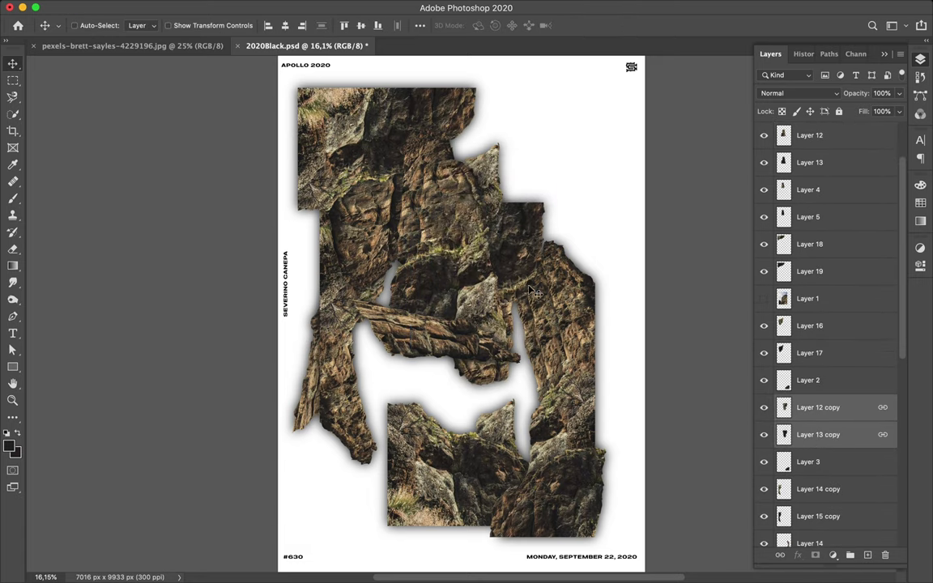
pyautogui.moveTo(539, 255); pyautogui.dragTo(558, 259)
pyautogui.scroll(-2, 828, 339)
pyautogui.moveTo(828, 342); pyautogui.dragTo(831, 531)
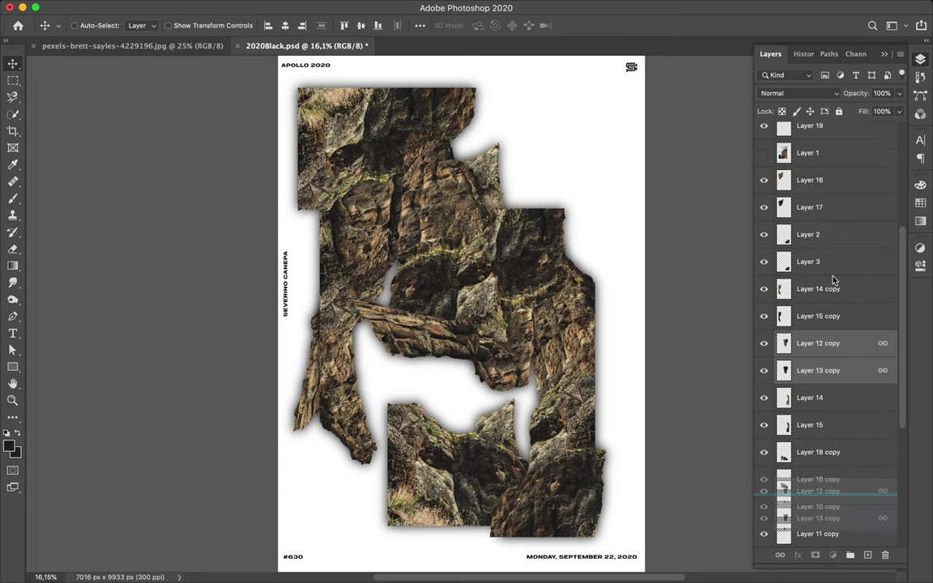
pyautogui.moveTo(830, 360); pyautogui.dragTo(829, 461)
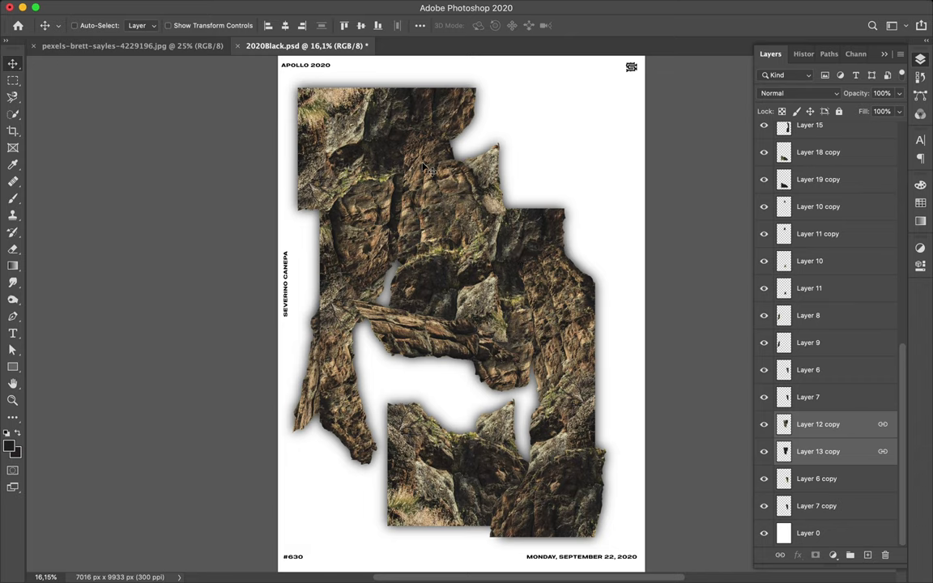
# - Move the Layer 4/5 copy down, tilt it slightly and space the pieces evenly
pyautogui.keyDown('ctrl'); pyautogui.click(386, 154); pyautogui.keyUp('ctrl')
pyautogui.keyDown('shift'); pyautogui.click(833, 162); pyautogui.keyUp('shift')
pyautogui.moveTo(437, 161); pyautogui.dragTo(442, 356)
pyautogui.hotkey('ctrl', 't')
pyautogui.moveTo(494, 292); pyautogui.dragTo(479, 289)
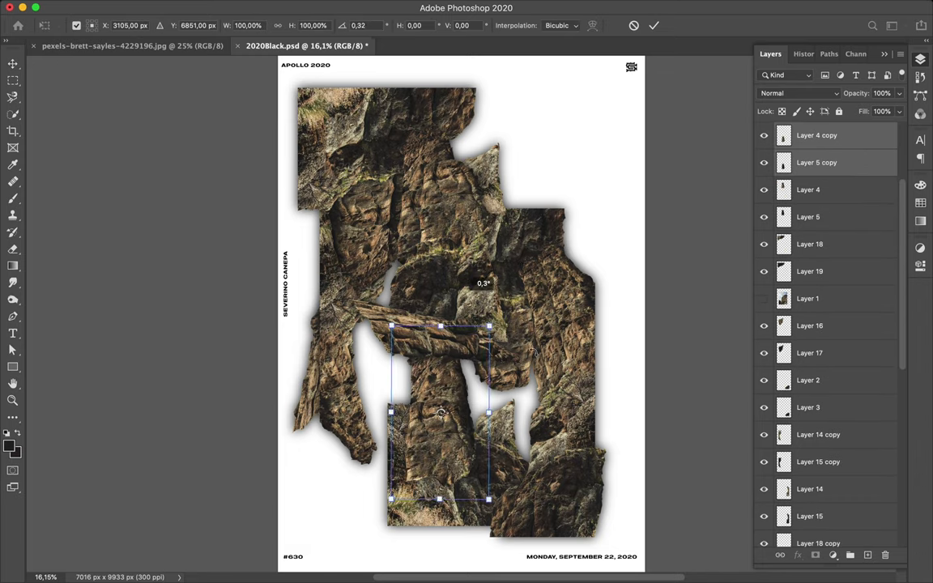
pyautogui.press('Return')
pyautogui.moveTo(453, 388); pyautogui.dragTo(353, 306)
# - Duplicate the Layer 2/3 piece as copy 2, raise it, and move the Layer 14 piece left
pyautogui.click(580, 500)
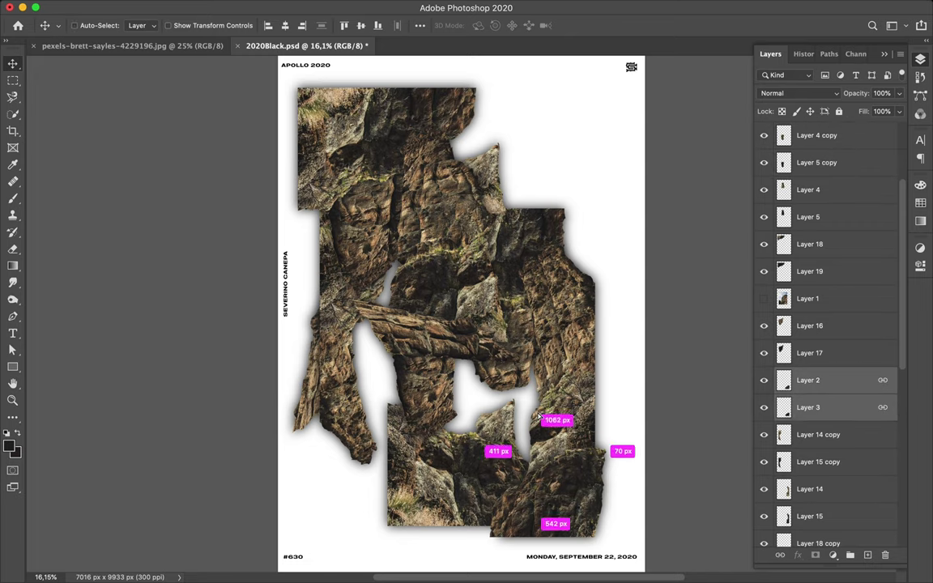
pyautogui.moveTo(541, 420); pyautogui.dragTo(518, 374)
pyautogui.rightClick(850, 380)
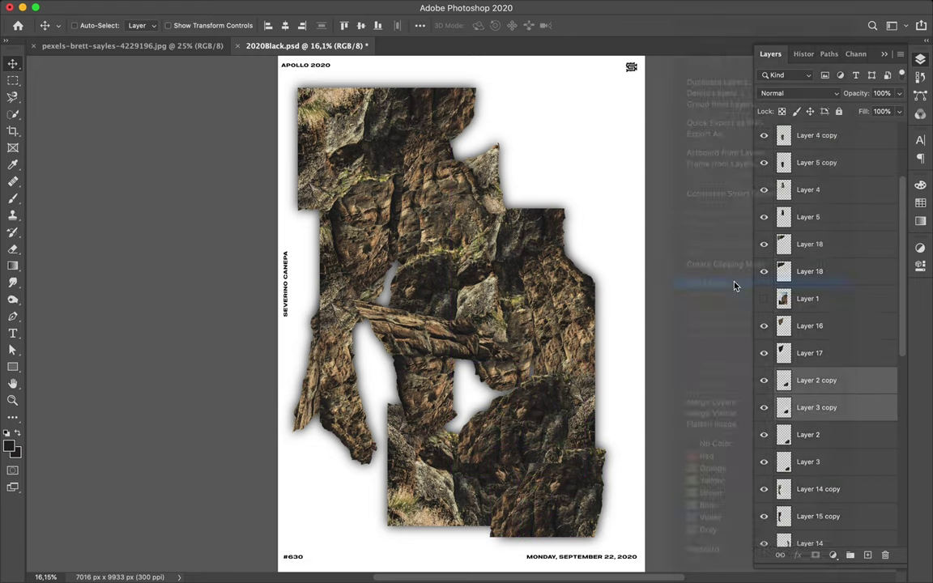
pyautogui.moveTo(842, 474)
pyautogui.mouseDown()
pyautogui.moveTo(817, 381)
pyautogui.moveTo(826, 518)
pyautogui.mouseUp()
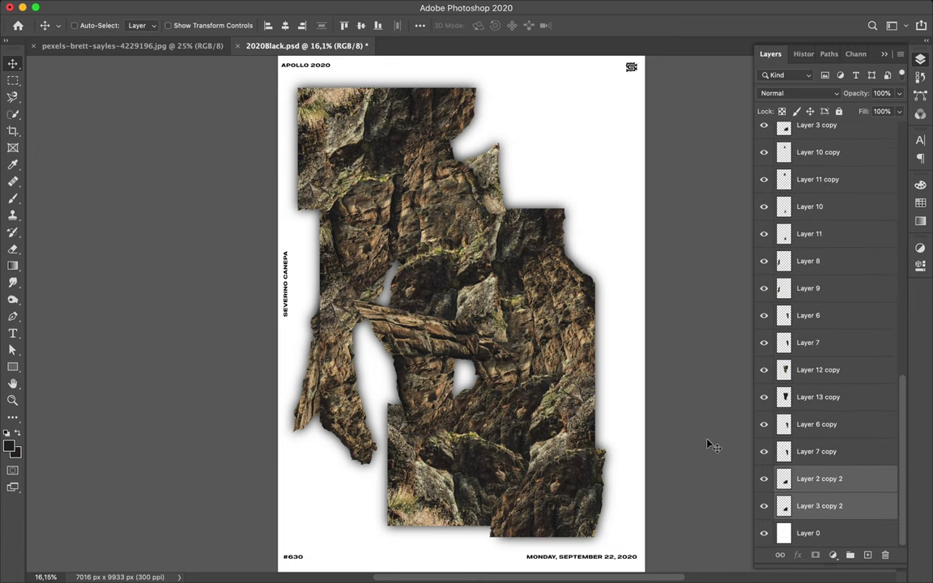
pyautogui.moveTo(556, 421); pyautogui.dragTo(377, 402)
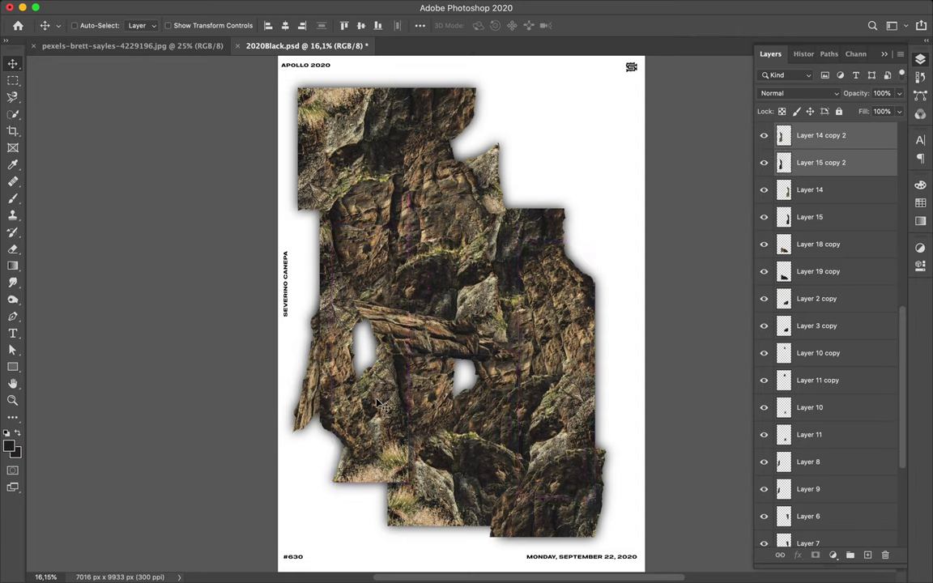
pyautogui.click(353, 292)
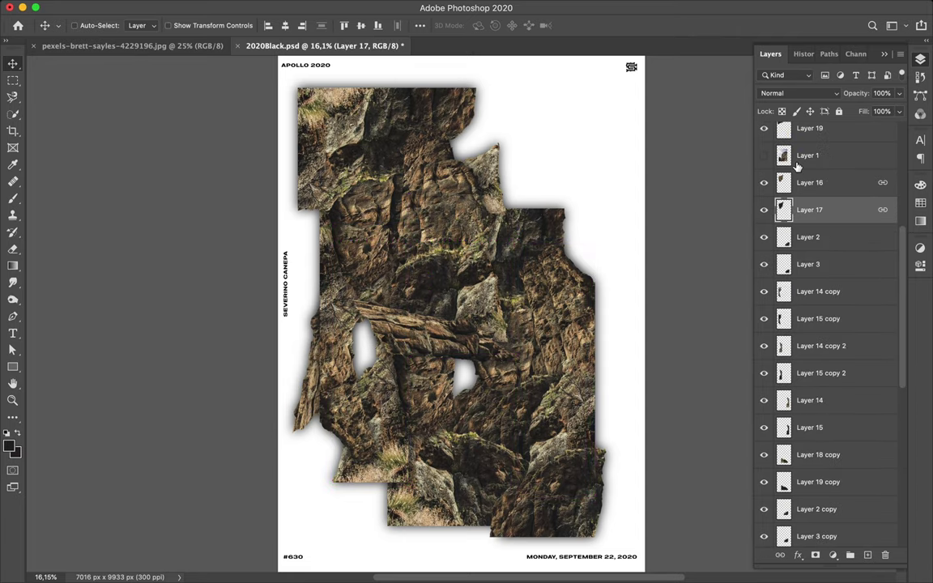
# - Select the Layer 14 and Layer 8 copy rock layers, undoing an accidental layer mask
pyautogui.click(785, 293)
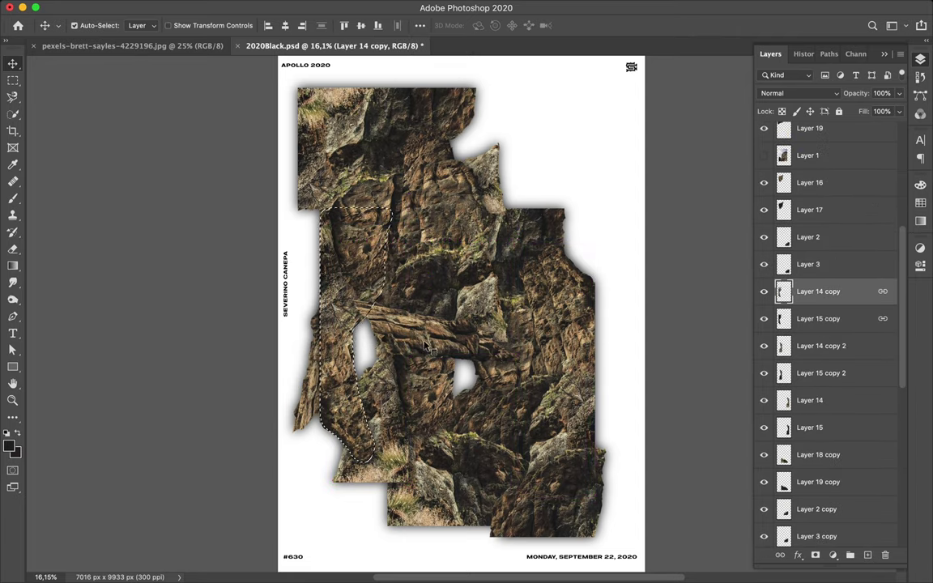
pyautogui.click(426, 345)
pyautogui.click(815, 556)
pyautogui.hotkey('ctrl', 'z')
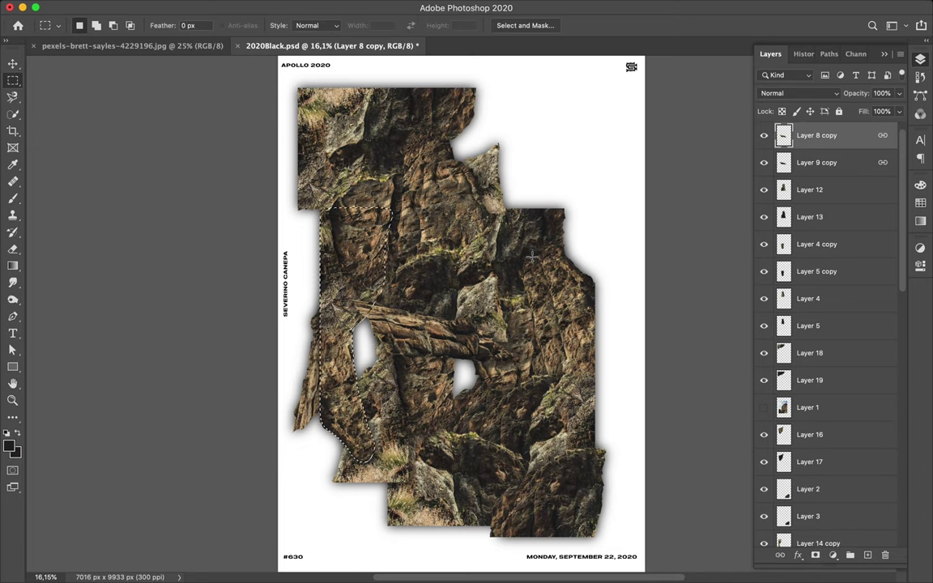
pyautogui.click(383, 342)
# - Duplicate Layers 16 and 17 above Layer 12, link the copies and reposition them
pyautogui.click(345, 308)
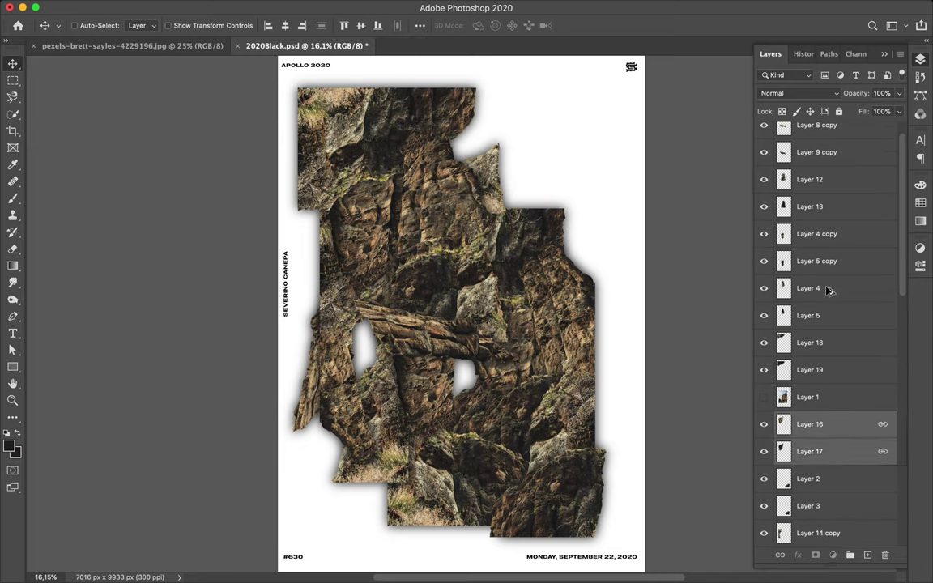
pyautogui.moveTo(828, 290); pyautogui.dragTo(818, 166)
pyautogui.keyDown('shift'); pyautogui.click(820, 208); pyautogui.keyUp('shift')
pyautogui.rightClick(820, 208)
pyautogui.click(743, 282)
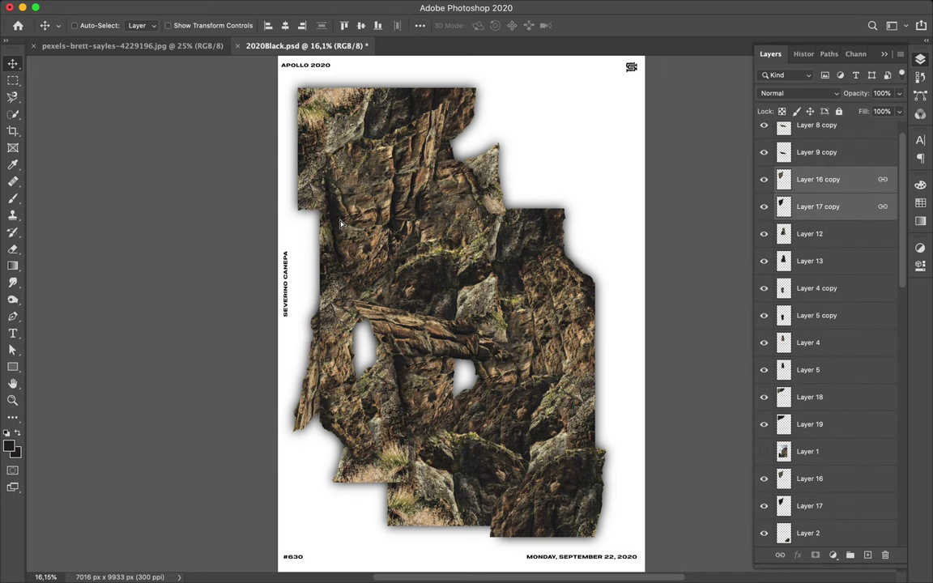
pyautogui.moveTo(340, 223); pyautogui.dragTo(329, 305)
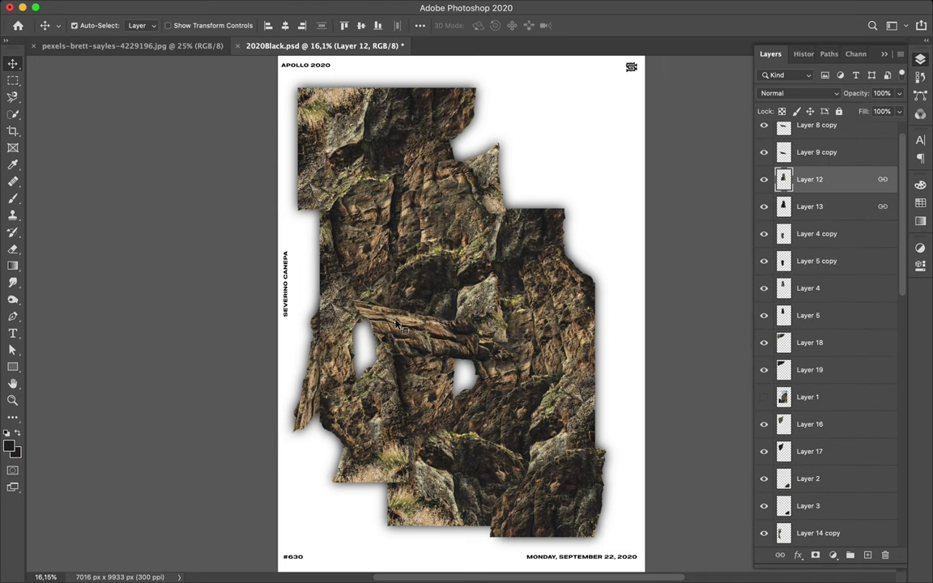
# - Duplicate Layers 18 and 19 below Layer 1 and shift the copies across the collage
pyautogui.click(809, 342)
pyautogui.keyDown('shift'); pyautogui.click(810, 369); pyautogui.keyUp('shift')
pyautogui.moveTo(810, 356); pyautogui.dragTo(809, 411)
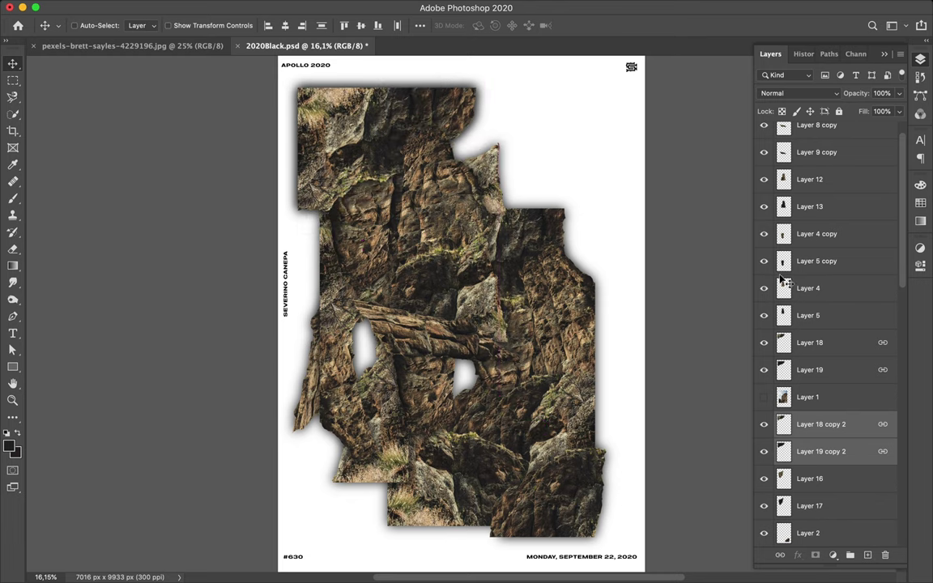
pyautogui.moveTo(509, 365); pyautogui.dragTo(397, 158)
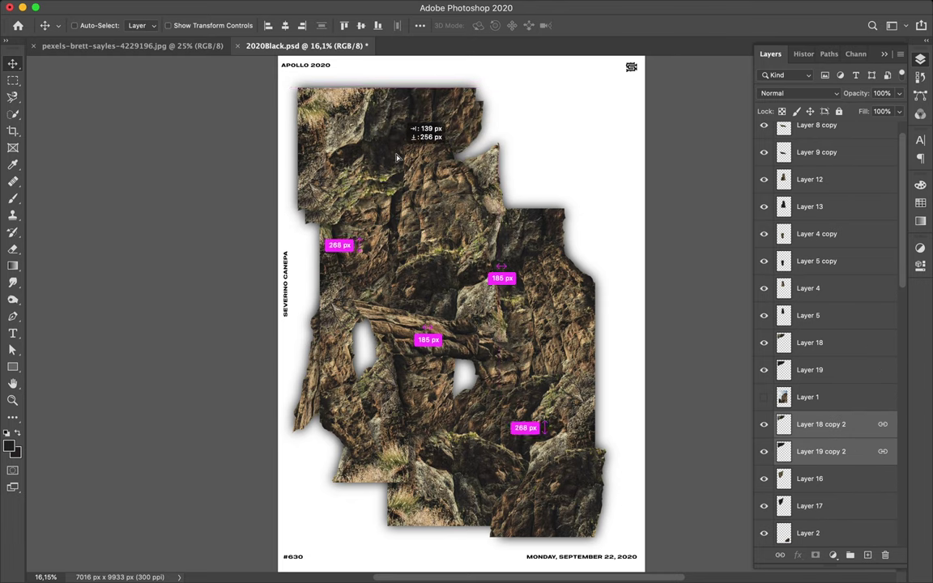
pyautogui.moveTo(820, 438); pyautogui.dragTo(846, 539)
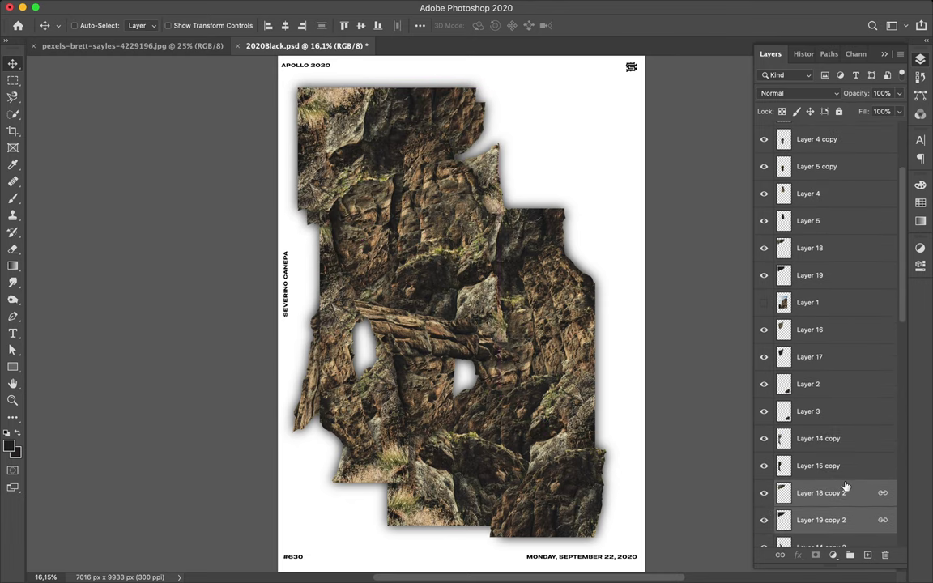
pyautogui.moveTo(411, 246); pyautogui.dragTo(556, 283)
# - Move the Layer 12/13 copies down the stack, link them and shift them to the upper right
pyautogui.moveTo(818, 150); pyautogui.dragTo(837, 524)
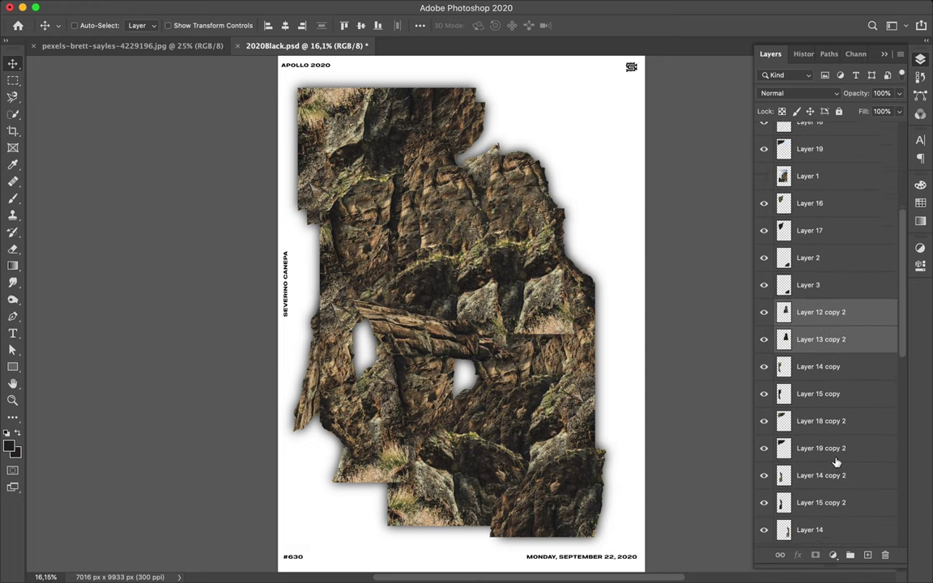
pyautogui.moveTo(836, 525)
pyautogui.mouseDown()
pyautogui.moveTo(840, 407)
pyautogui.moveTo(833, 518)
pyautogui.mouseUp()
pyautogui.rightClick(842, 484)
pyautogui.click(664, 267)
pyautogui.moveTo(575, 216); pyautogui.dragTo(546, 130)
pyautogui.rightClick(537, 158)
pyautogui.moveTo(555, 175); pyautogui.dragTo(567, 184)
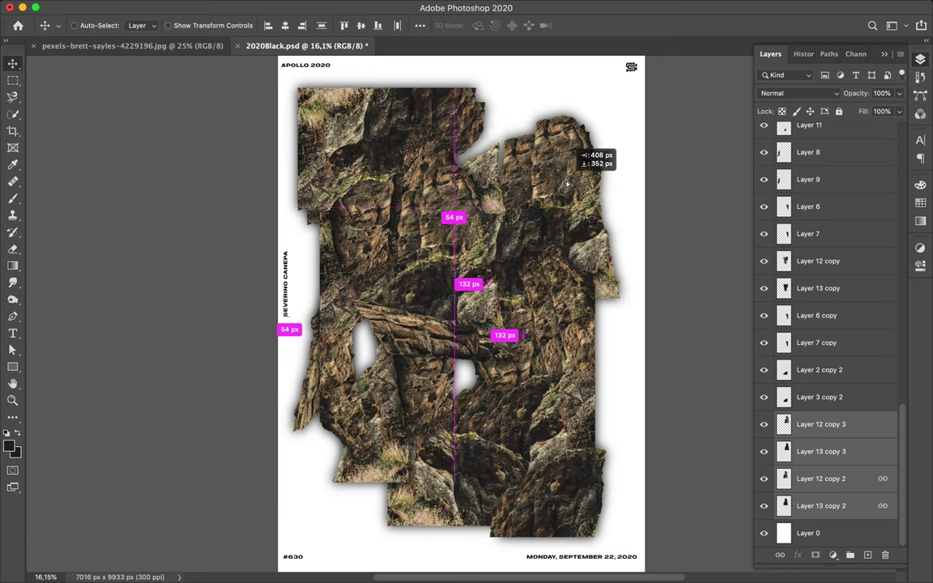
# - Link and duplicate the Layer 8/9 copies as copy 2, lower them, then start a text layer
pyautogui.rightClick(822, 419)
pyautogui.click(732, 340)
pyautogui.rightClick(821, 267)
pyautogui.moveTo(817, 162); pyautogui.dragTo(820, 288)
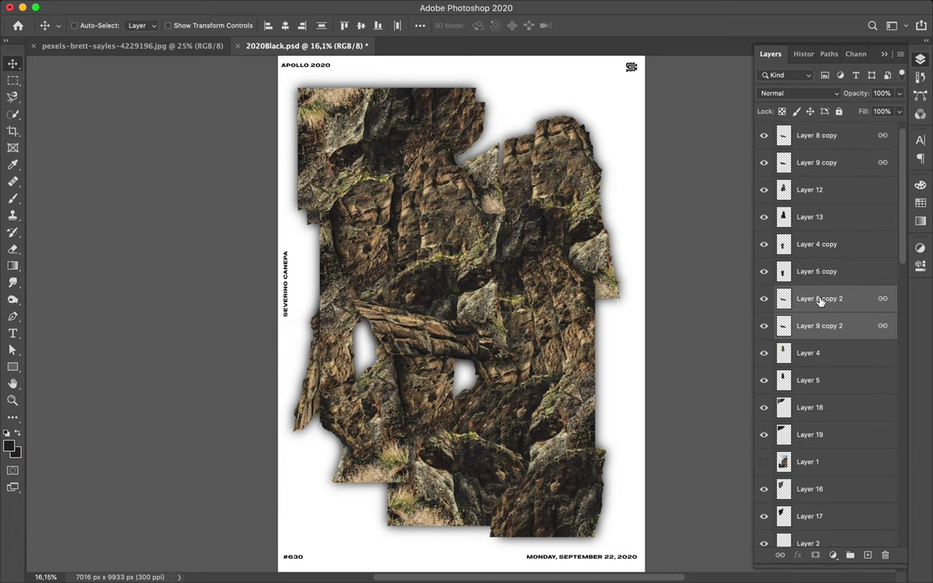
pyautogui.rightClick(821, 322)
pyautogui.click(775, 277)
pyautogui.keyDown('shift'); pyautogui.click(802, 326); pyautogui.keyUp('shift')
pyautogui.moveTo(819, 326)
pyautogui.mouseDown()
pyautogui.moveTo(824, 379)
pyautogui.moveTo(840, 365)
pyautogui.mouseUp()
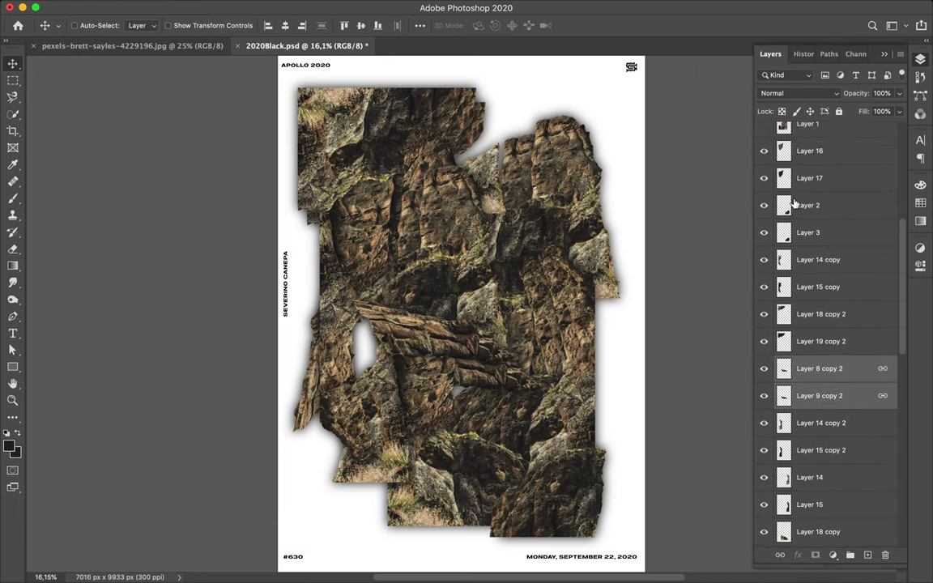
pyautogui.press('t')
pyautogui.click(544, 235)
# - Move the new A text layer to the top of the poster and resize it
pyautogui.scroll(-5, 826, 324)
pyautogui.moveTo(781, 327); pyautogui.dragTo(809, 118)
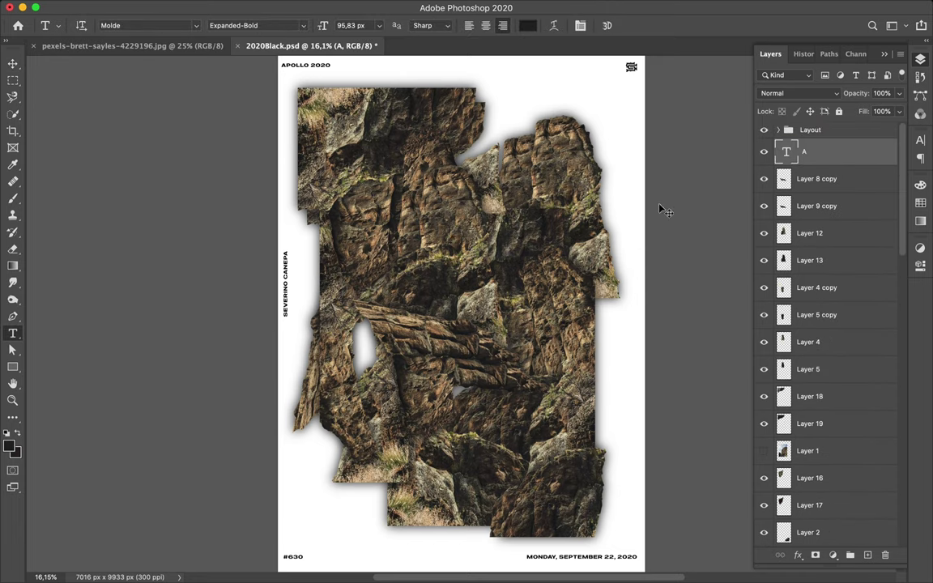
pyautogui.hotkey('ctrl', 't')
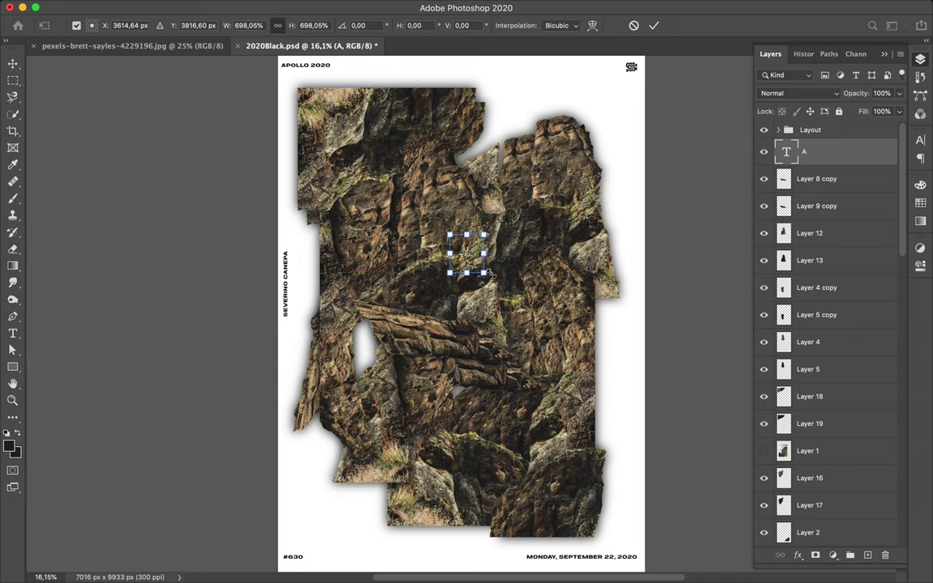
pyautogui.press('Return')
# - Set the letter A to white Alergia Wide Black in the Character panel
pyautogui.click(923, 141)
pyautogui.click(890, 160)
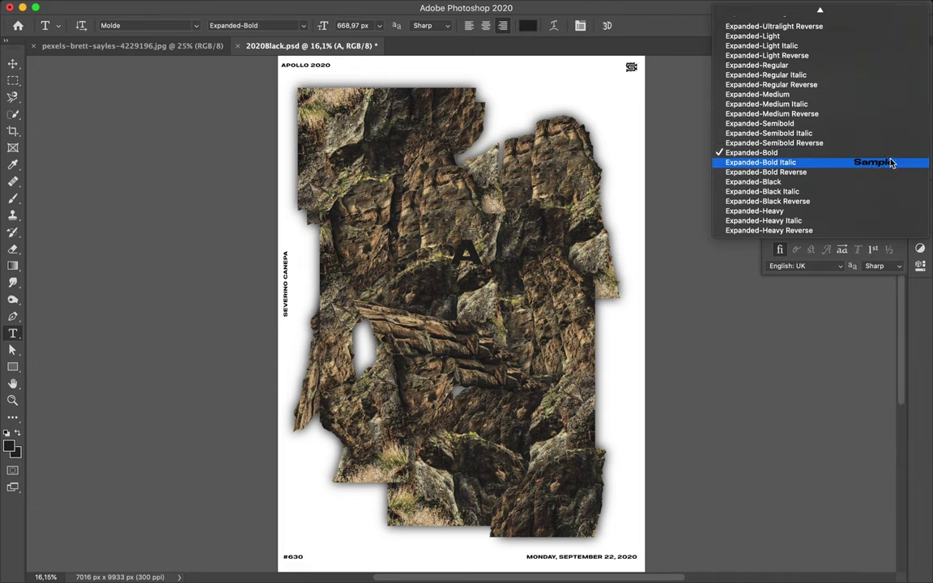
pyautogui.click(837, 164)
pyautogui.click(840, 159)
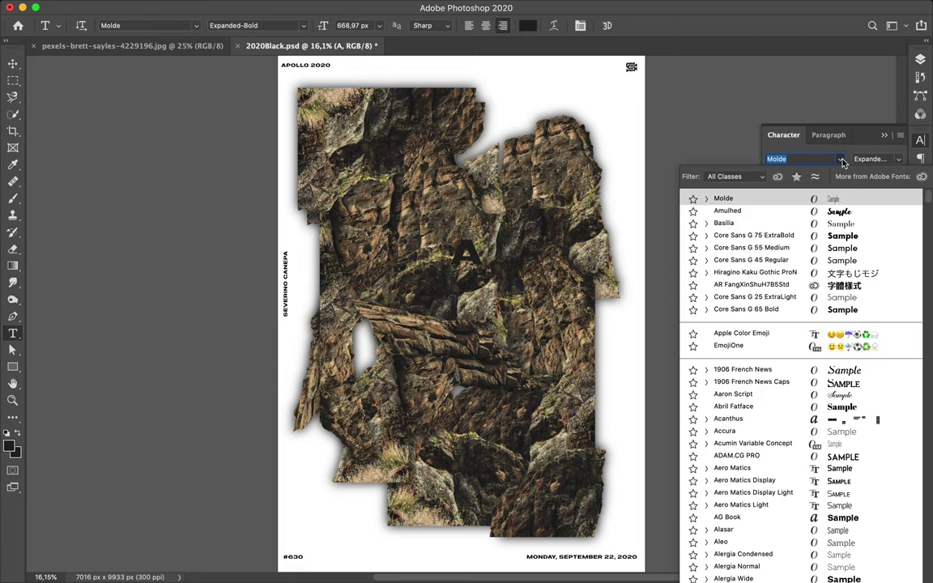
pyautogui.scroll(-3, 767, 369)
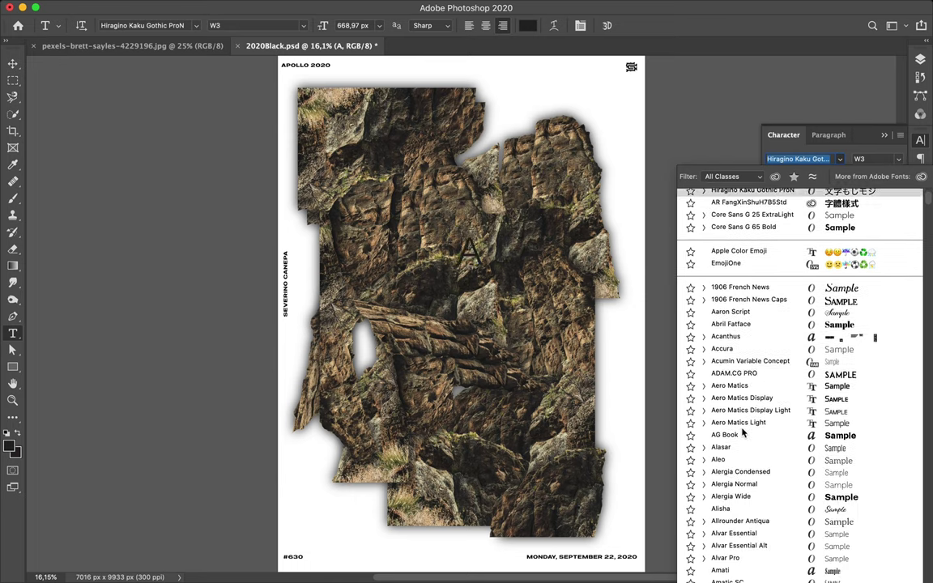
pyautogui.click(741, 496)
pyautogui.click(878, 158)
pyautogui.click(804, 327)
pyautogui.click(885, 215)
pyautogui.press('Return')
pyautogui.press('v')
# - Place the A over the upper-left rocks below Layer 5, enlarged to about 136%
pyautogui.moveTo(477, 258); pyautogui.dragTo(348, 158)
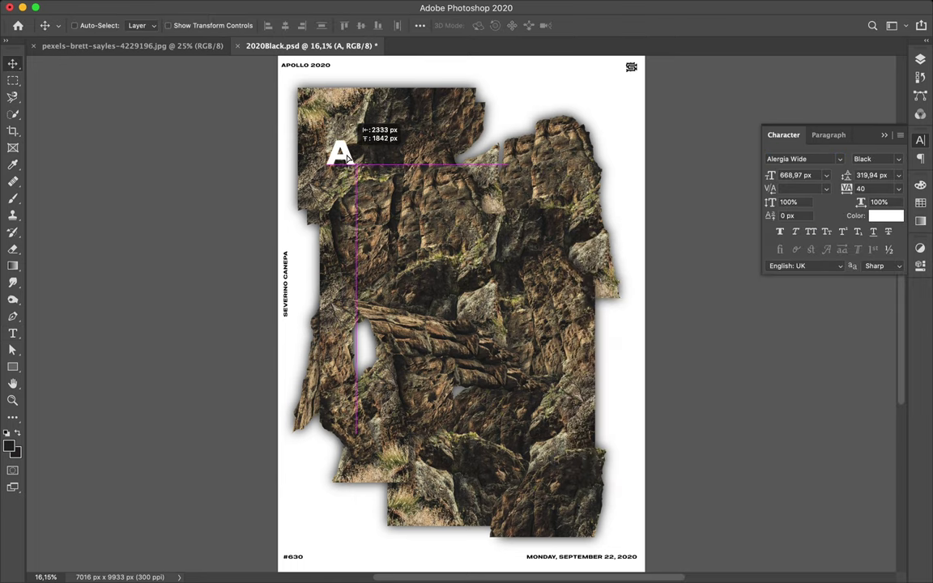
pyautogui.click(918, 63)
pyautogui.moveTo(802, 151); pyautogui.dragTo(827, 367)
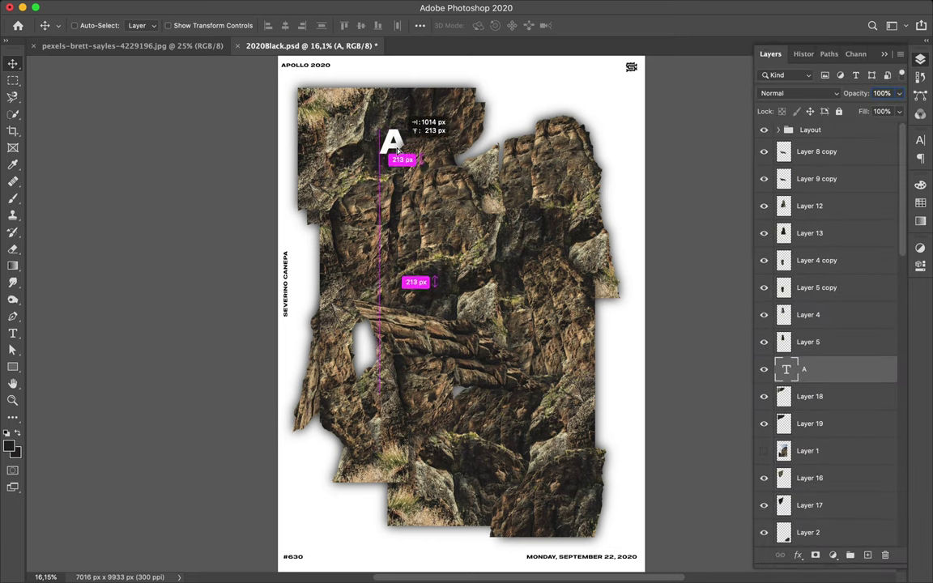
pyautogui.hotkey('ctrl', 't')
pyautogui.moveTo(399, 127); pyautogui.dragTo(389, 128)
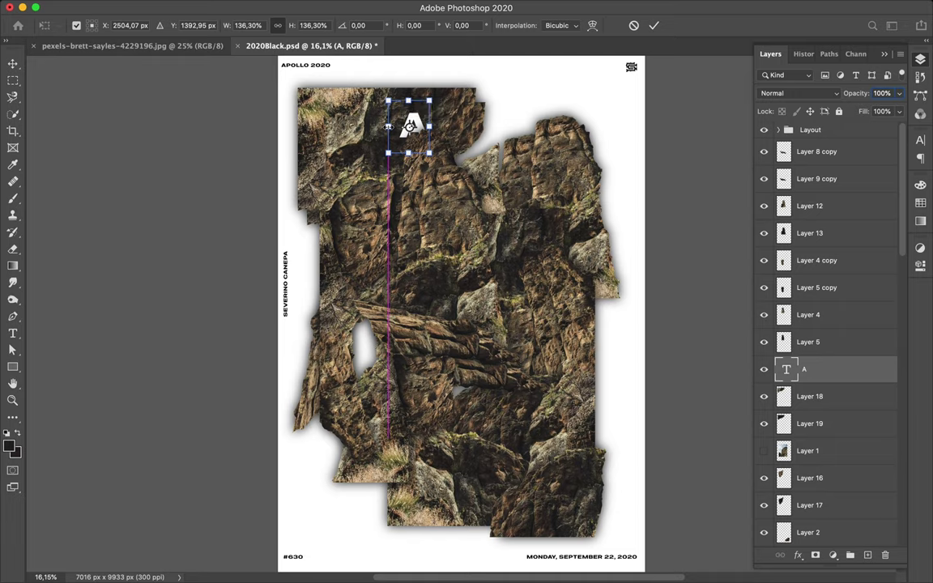
pyautogui.press('Return')
pyautogui.hotkey('ctrl', 't')
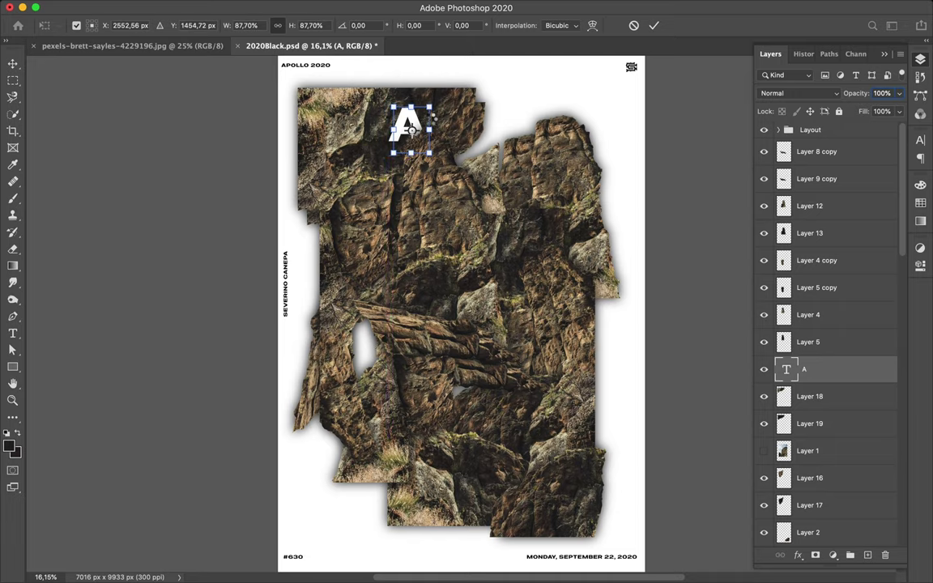
pyautogui.press('Return')
pyautogui.hotkey('ctrl', '0')
pyautogui.click(636, 457)
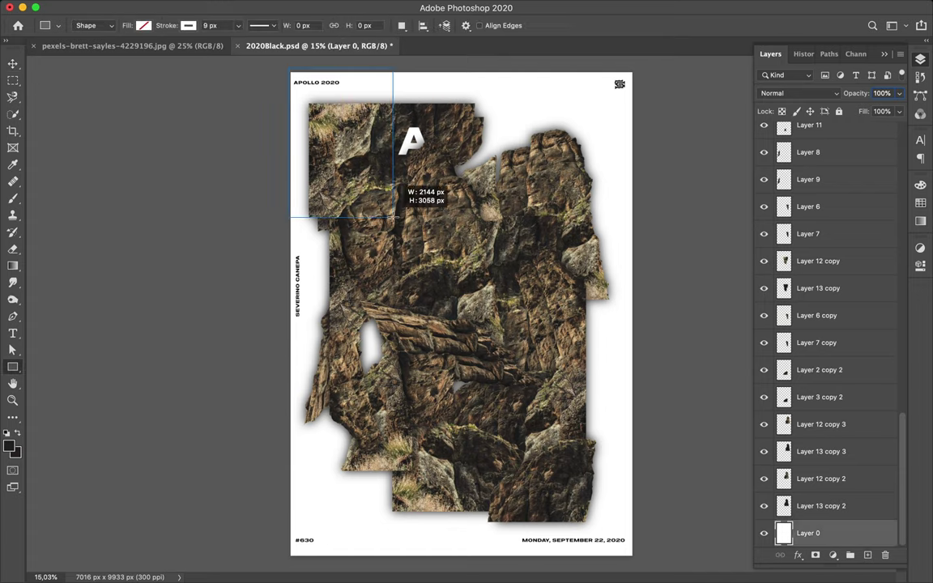
# - Draw a rectangle covering the whole poster with a magenta fill
pyautogui.moveTo(292, 72); pyautogui.dragTo(293, 75)
pyautogui.click(143, 26)
pyautogui.click(273, 50)
pyautogui.click(749, 289)
pyautogui.click(864, 259)
# - Draw a triangular shape with the Pen tool and fill it purple
pyautogui.press('p')
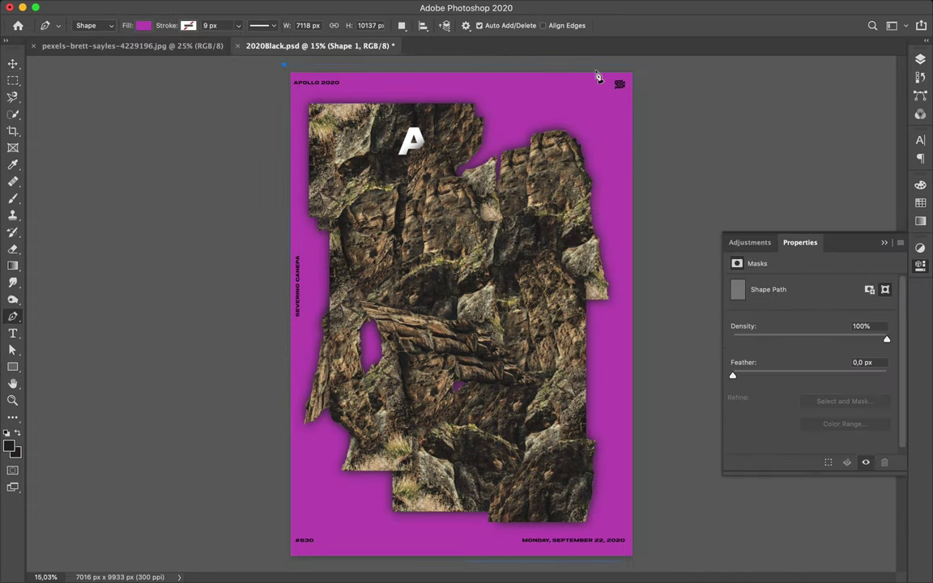
pyautogui.press('a')
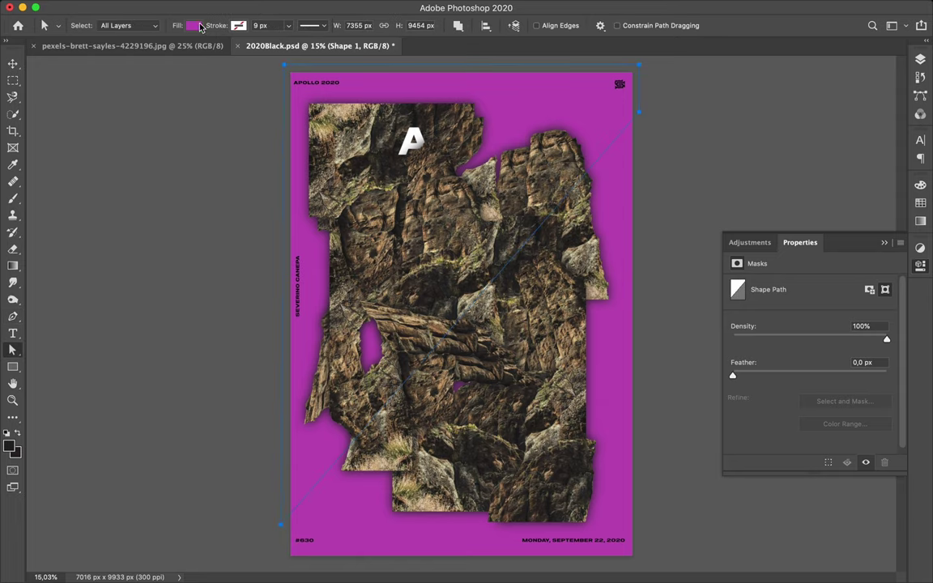
pyautogui.click(191, 25)
pyautogui.click(274, 50)
pyautogui.click(748, 307)
pyautogui.click(850, 262)
# - Duplicate the Shape 1 and Rectangle 1 background layers into copies
pyautogui.press('v')
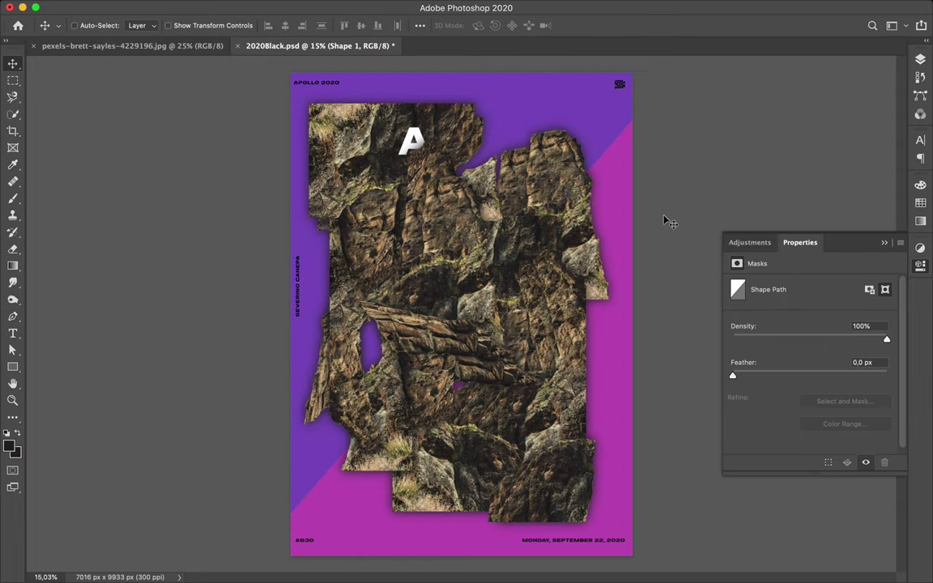
pyautogui.click(919, 61)
pyautogui.moveTo(830, 512); pyautogui.dragTo(829, 520)
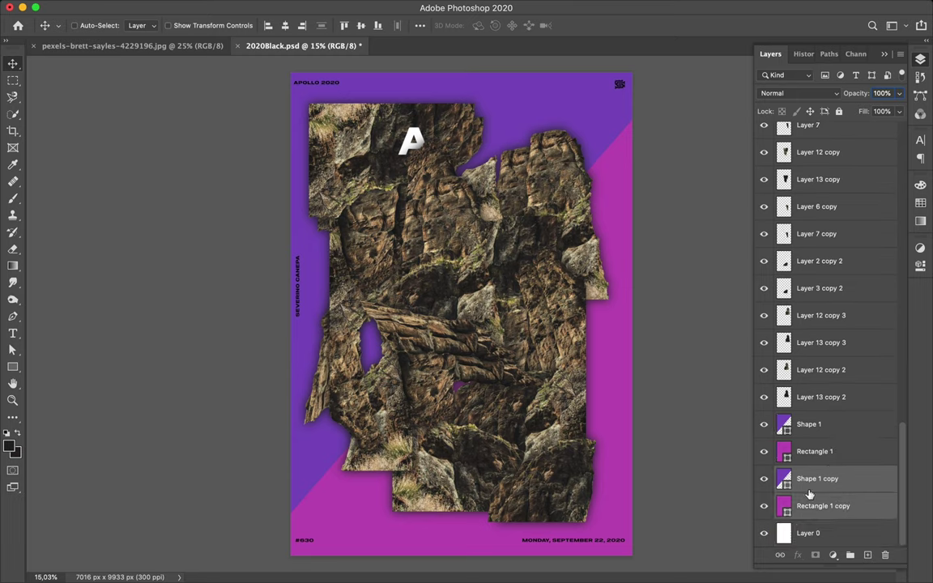
pyautogui.click(801, 510)
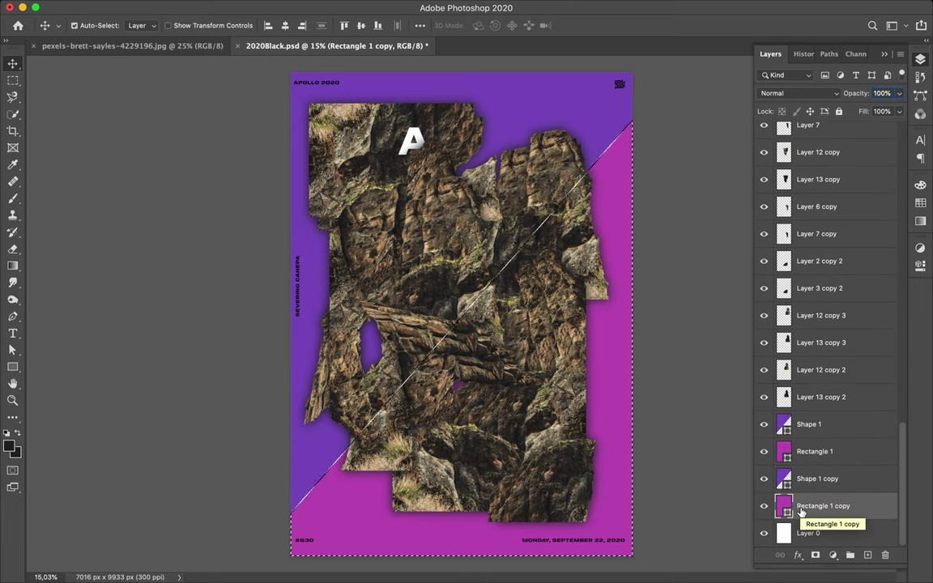
pyautogui.press('BackSpace')
pyautogui.press('Return')
pyautogui.rightClick(841, 508)
pyautogui.click(654, 196)
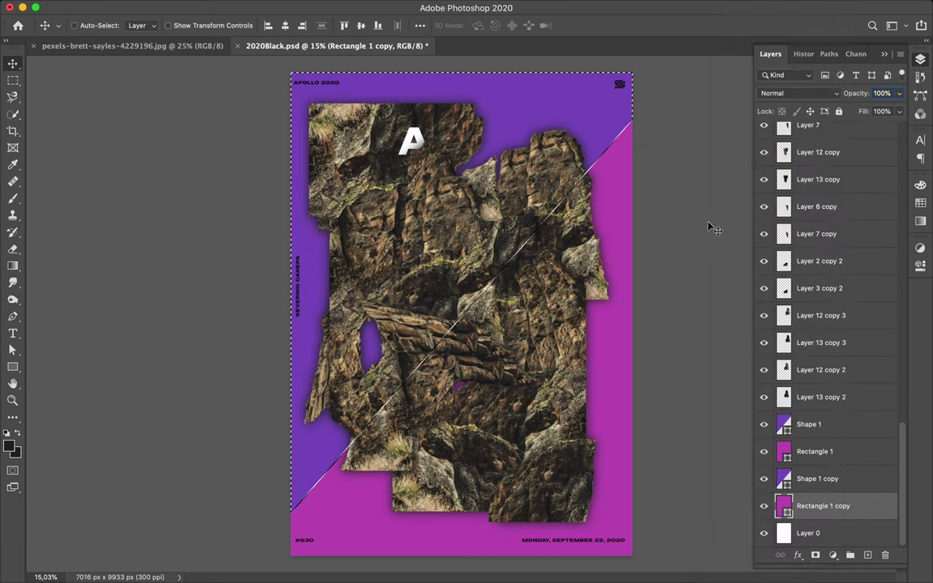
# - Move Shape 1 copy and Rectangle 1 copy above all rock layers and set them to Soft Light
pyautogui.keyDown('shift'); pyautogui.click(789, 477); pyautogui.keyUp('shift')
pyautogui.moveTo(789, 477); pyautogui.dragTo(834, 112)
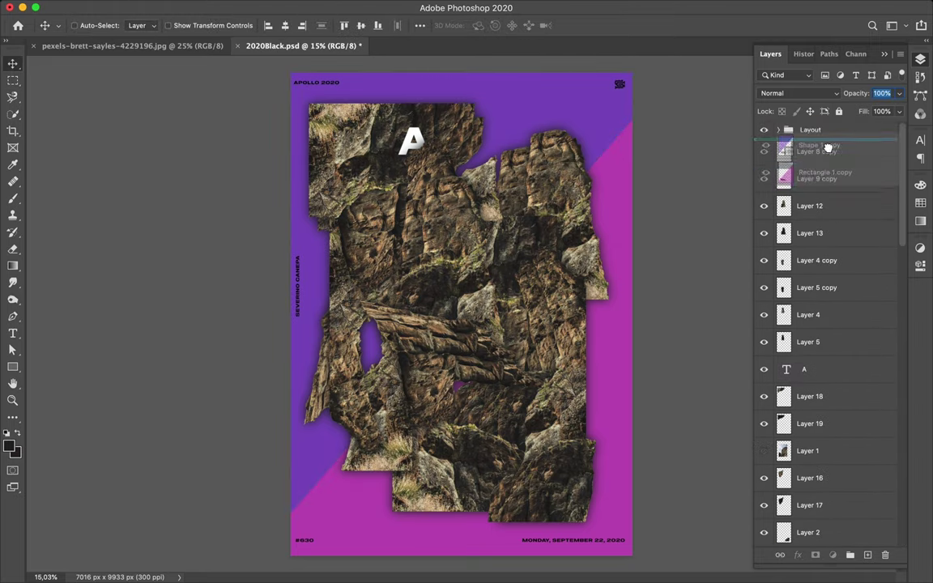
pyautogui.moveTo(829, 111); pyautogui.dragTo(818, 98)
pyautogui.click(612, 285)
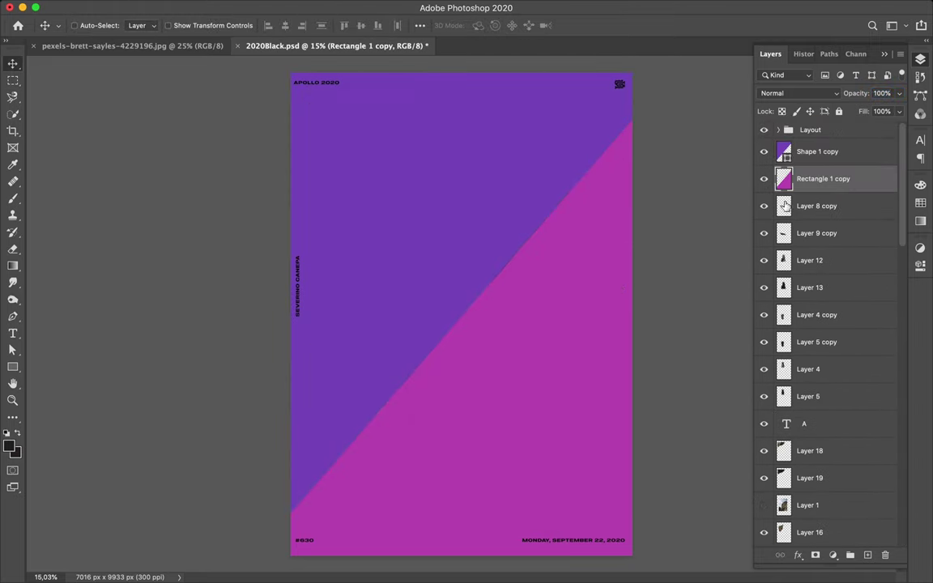
pyautogui.hotkey('alt', ']')
pyautogui.click(777, 93)
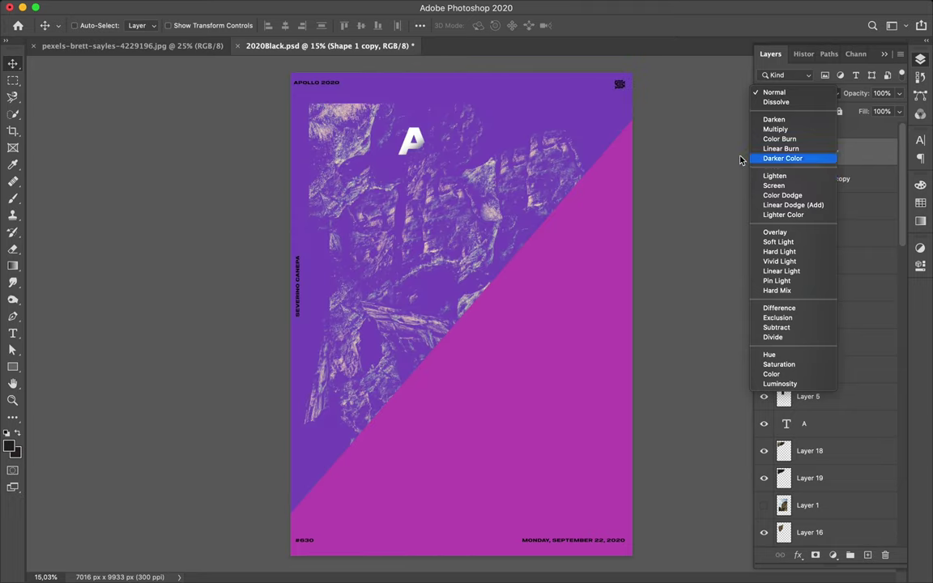
pyautogui.press('Escape')
pyautogui.hotkey('alt', '[')
pyautogui.click(777, 93)
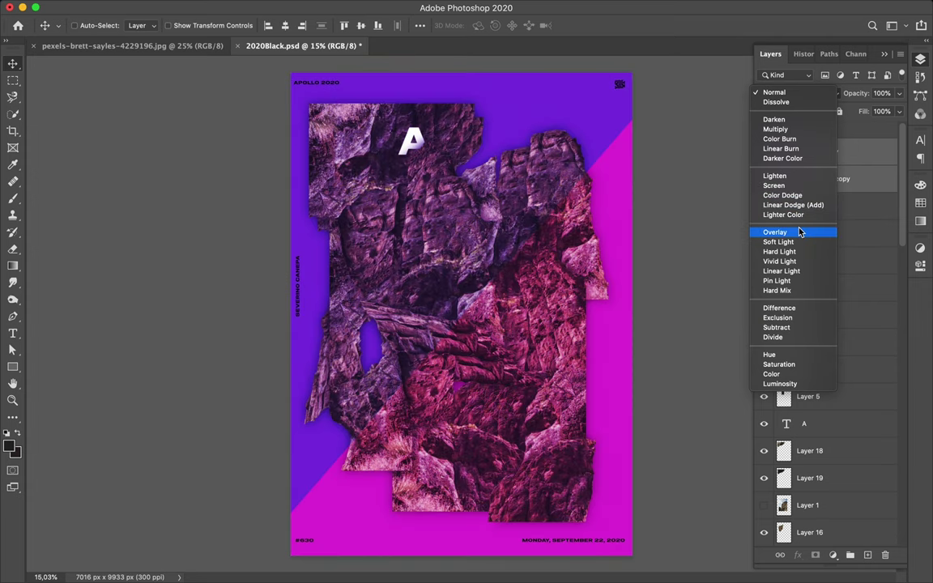
pyautogui.click(800, 241)
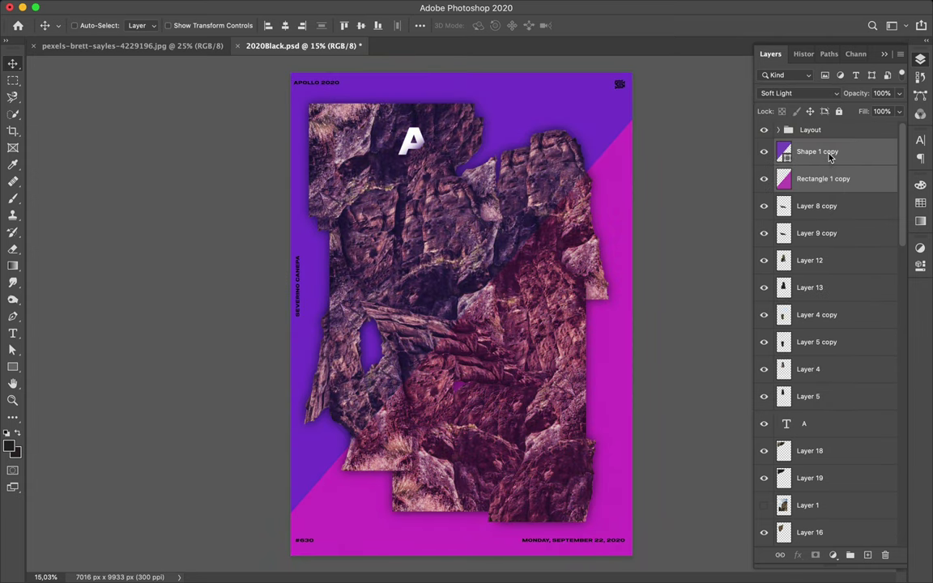
# - Gaussian-blur the magenta overlay, hide both overlays, and duplicate the letter A rightward
pyautogui.click(305, 6)
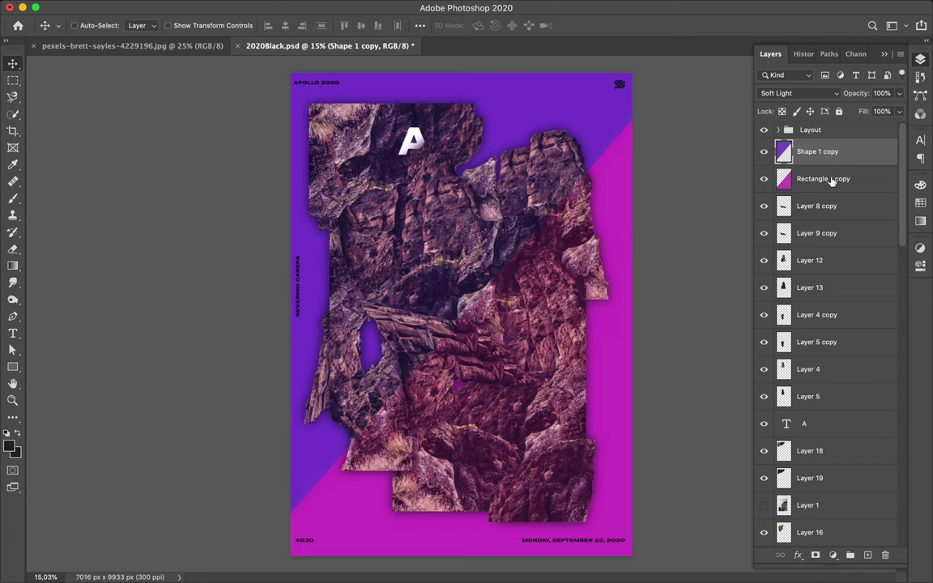
pyautogui.click(826, 180)
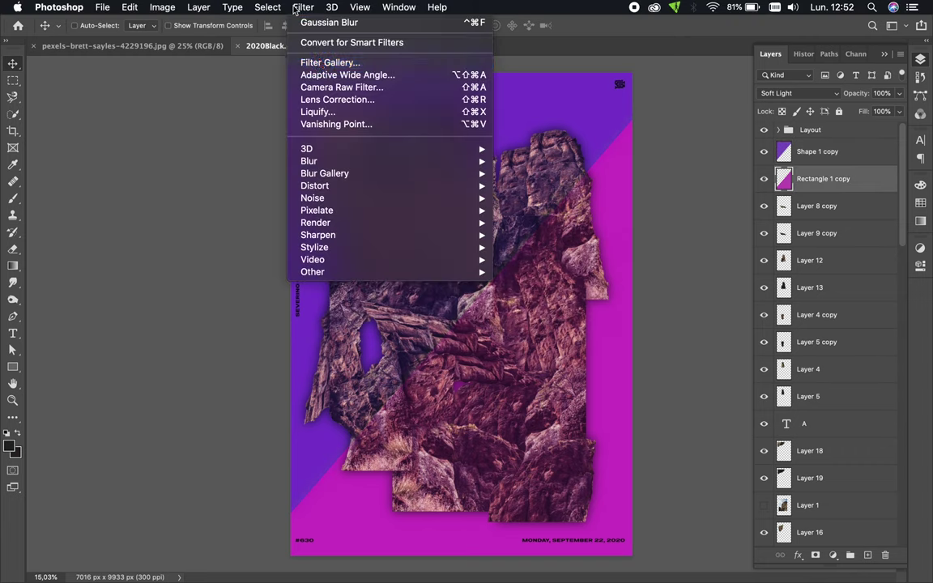
pyautogui.click(294, 8)
pyautogui.click(324, 18)
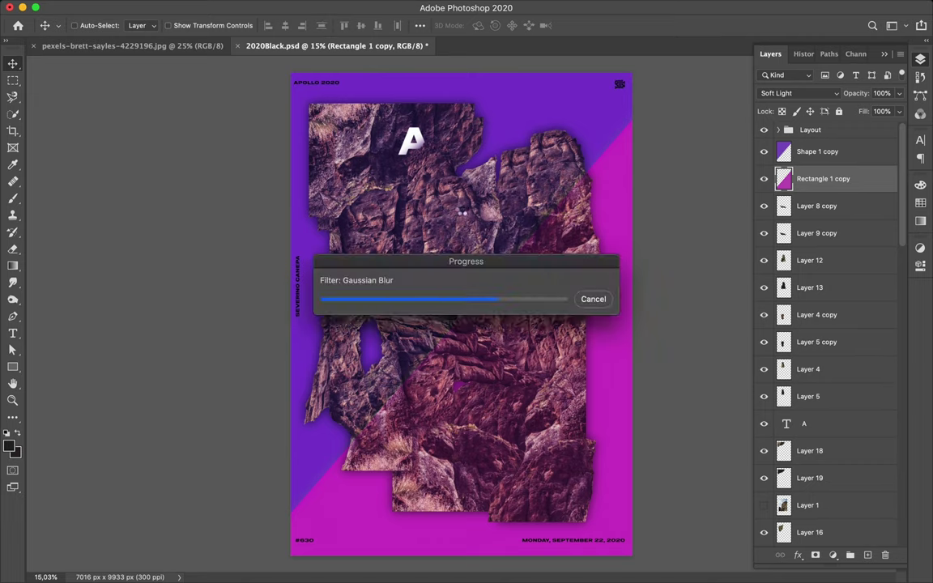
pyautogui.click(764, 179)
pyautogui.moveTo(418, 151); pyautogui.dragTo(460, 151)
# - Commit the copied letter as L and duplicate it down and to the right
pyautogui.press('t')
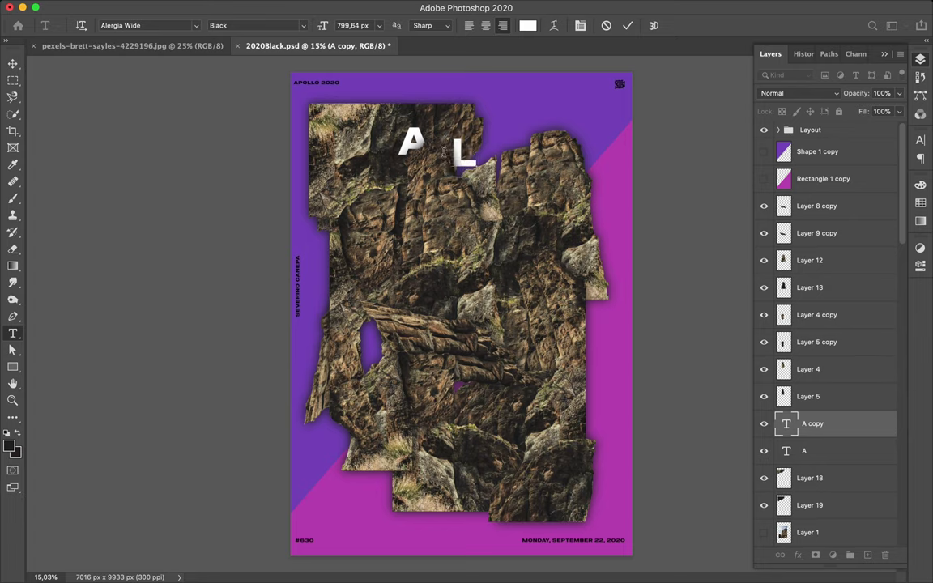
pyautogui.press('Escape')
pyautogui.press('v')
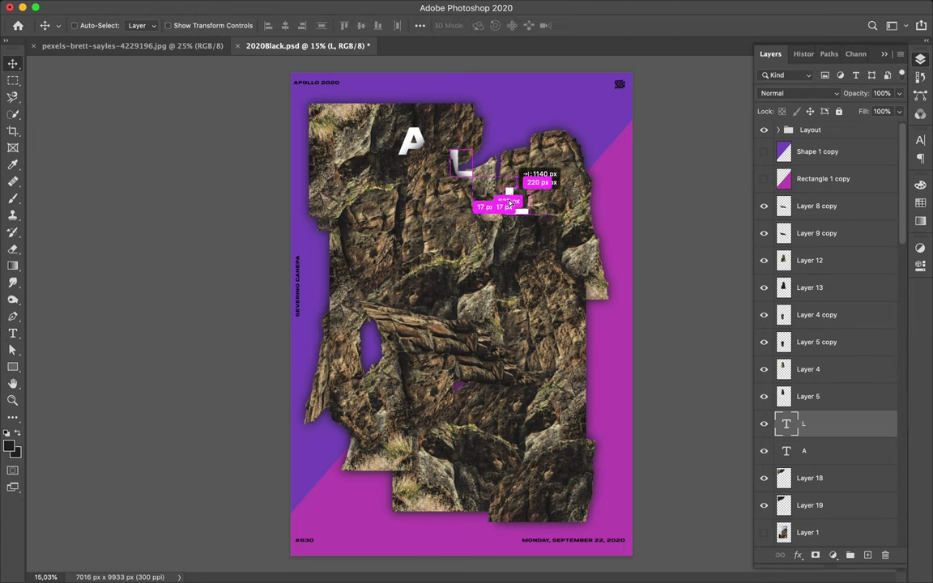
pyautogui.moveTo(504, 202); pyautogui.dragTo(503, 204)
# - Make the copy a P tucked low in the stack, and place a copy between Layer 19 and Layer 1
pyautogui.press('t')
pyautogui.doubleClick(497, 208)
pyautogui.write('P')
pyautogui.moveTo(812, 423); pyautogui.dragTo(833, 416)
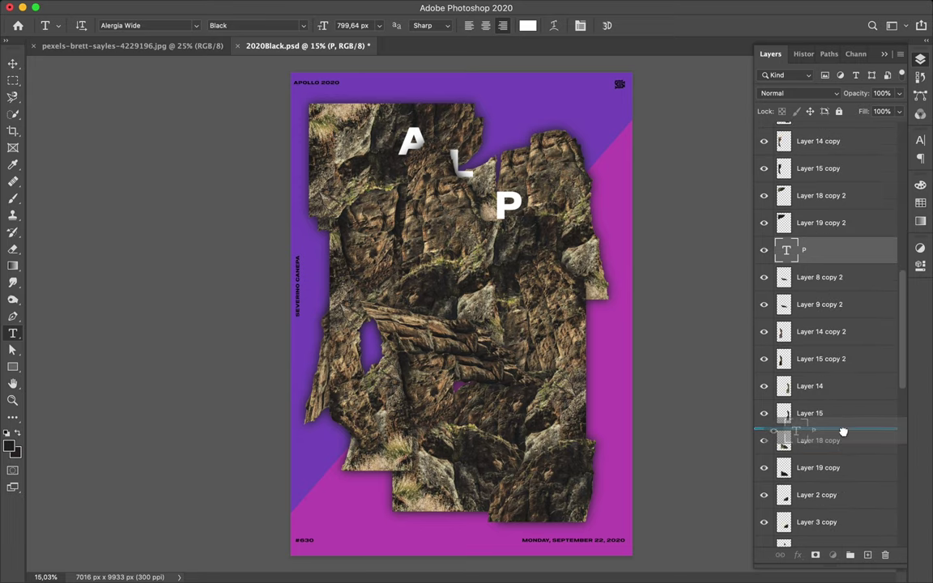
pyautogui.moveTo(833, 283)
pyautogui.mouseDown()
pyautogui.moveTo(823, 217)
pyautogui.moveTo(826, 427)
pyautogui.mouseUp()
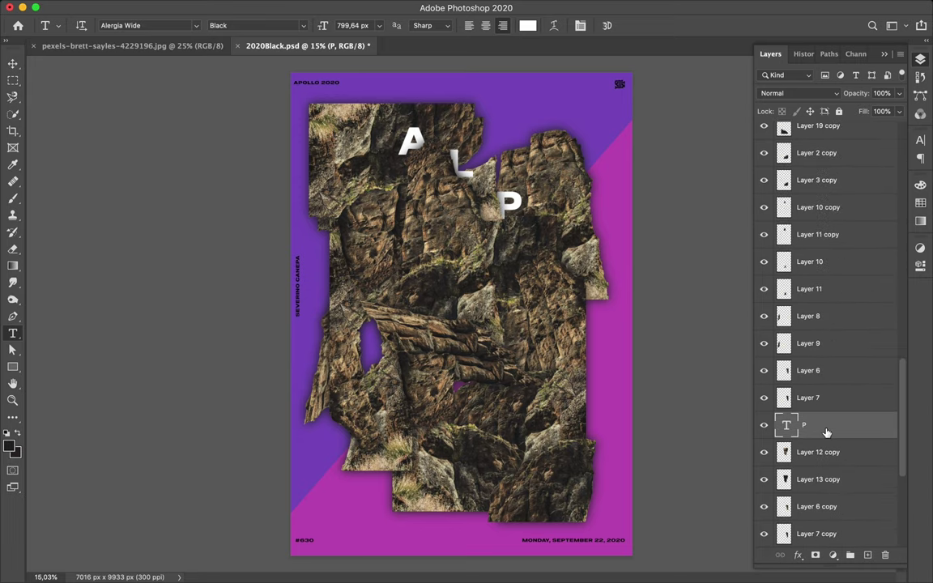
pyautogui.press('v')
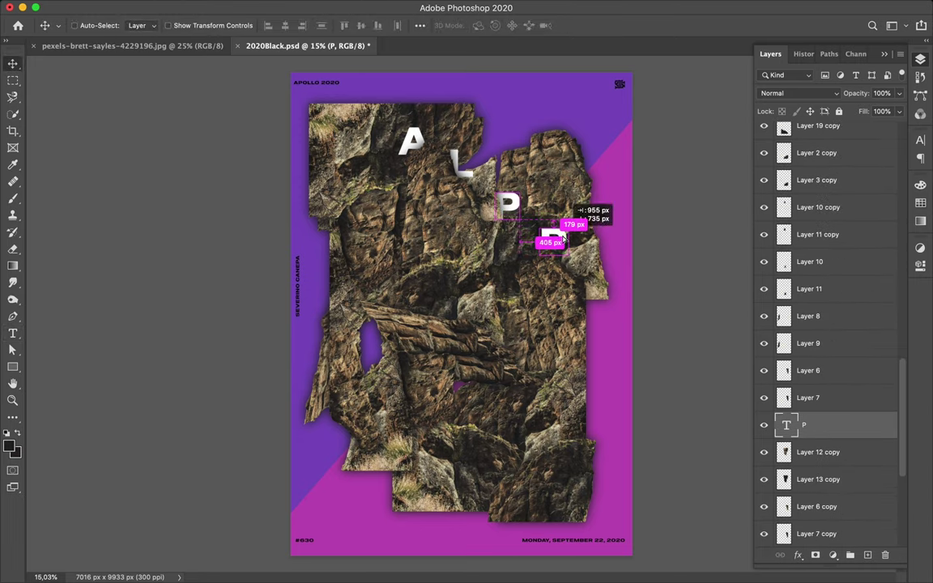
pyautogui.moveTo(397, 190); pyautogui.dragTo(400, 191)
pyautogui.moveTo(812, 422); pyautogui.dragTo(826, 192)
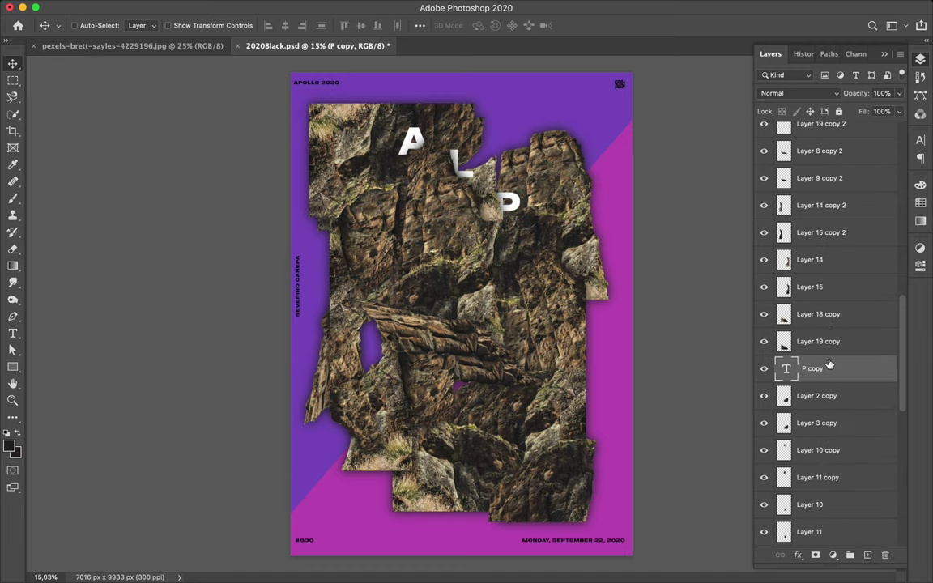
pyautogui.scroll(5, 826, 192)
pyautogui.moveTo(815, 162); pyautogui.dragTo(815, 165)
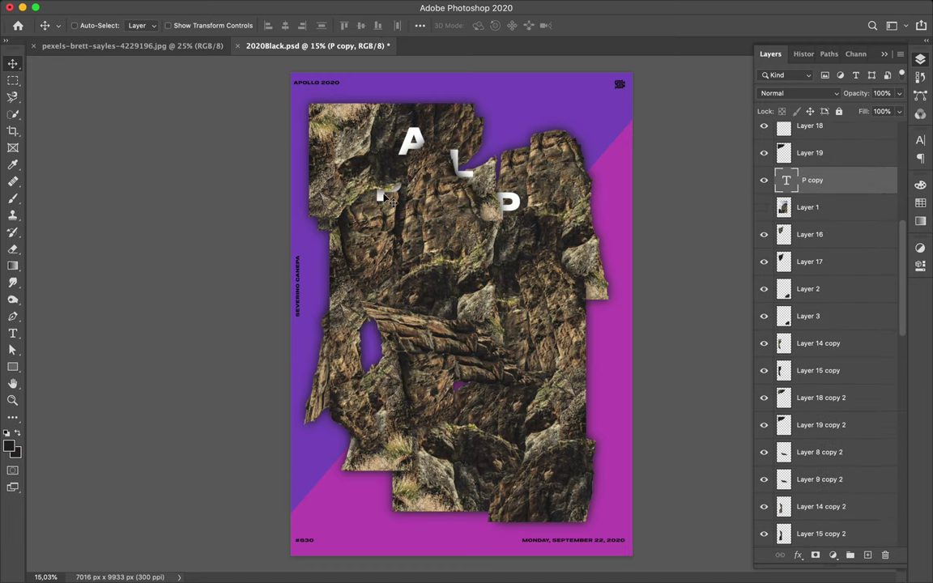
# - Duplicate the I below itself and retype the copy as N
pyautogui.press('t')
pyautogui.write('I')
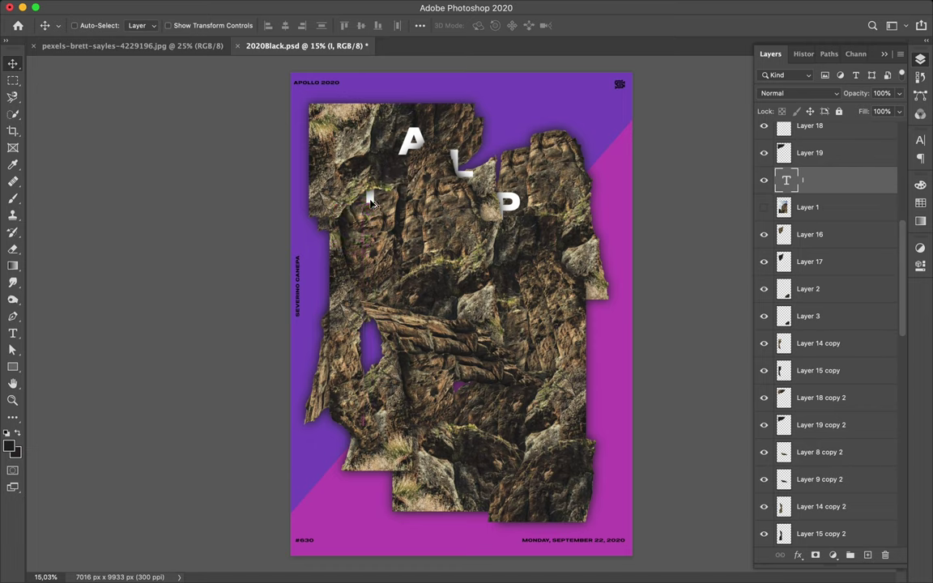
pyautogui.moveTo(376, 207); pyautogui.dragTo(391, 212)
pyautogui.doubleClick(391, 209)
pyautogui.write('N')
pyautogui.hotkey('ctrl', 'Return')
pyautogui.press('v')
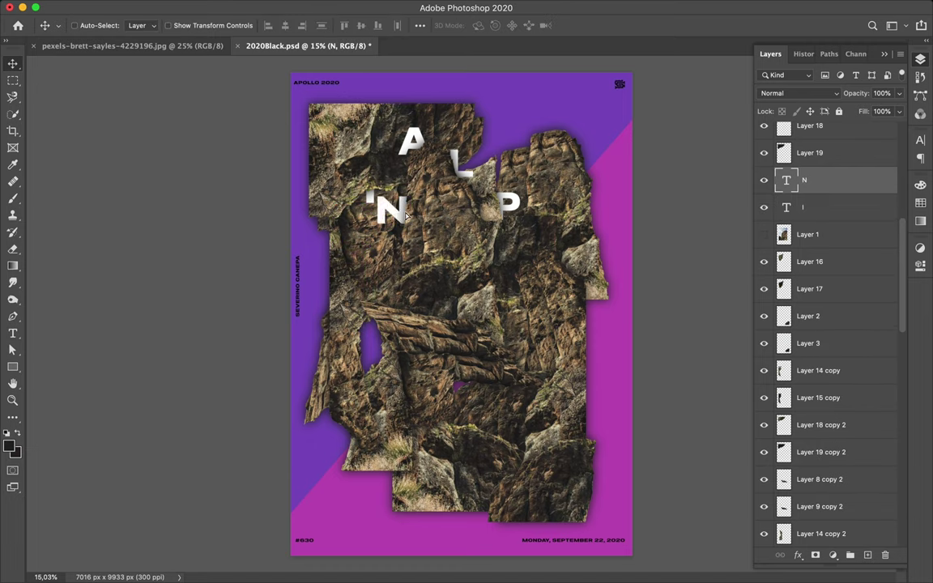
# - Create an E from a copy of the N to its lower right, and nudge the N down
pyautogui.scroll(5, 853, 195)
pyautogui.moveTo(407, 222); pyautogui.dragTo(491, 253)
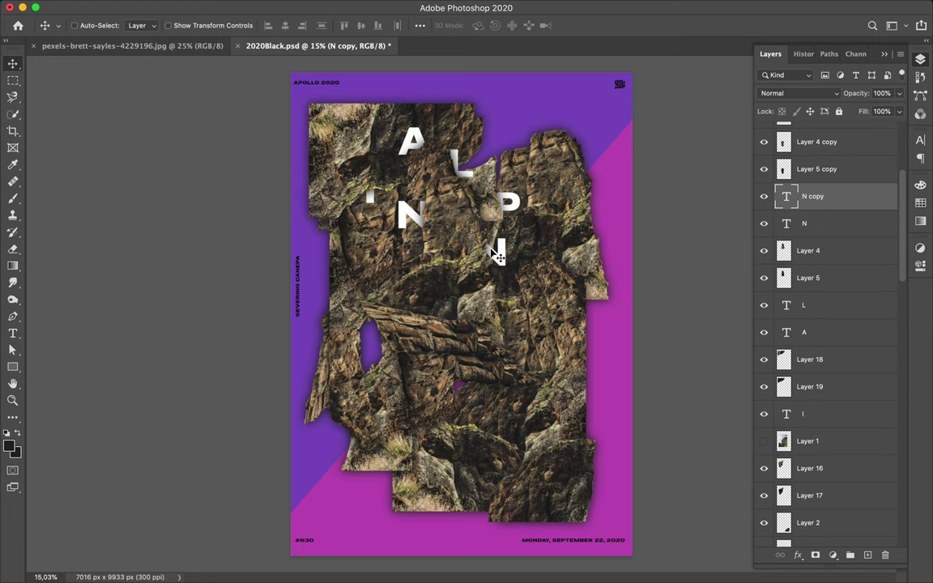
pyautogui.doubleClick(491, 252)
pyautogui.hotkey('ctrl', 'Return')
pyautogui.press('v')
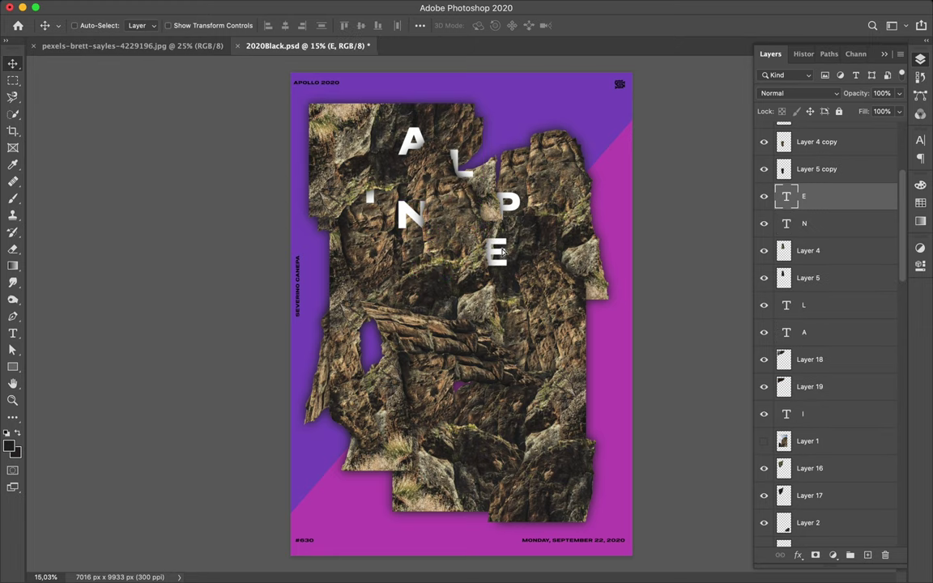
pyautogui.moveTo(403, 224); pyautogui.dragTo(404, 229)
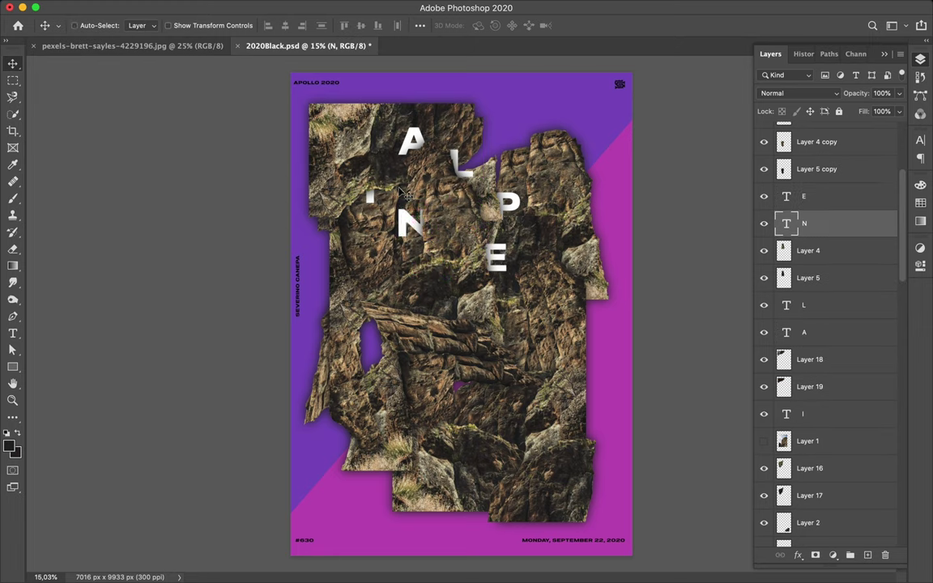
# - Shift I, N, E and linked rock Layers 12 and 13 down-right, then copy the E lower left
pyautogui.click(368, 196)
pyautogui.click(397, 204)
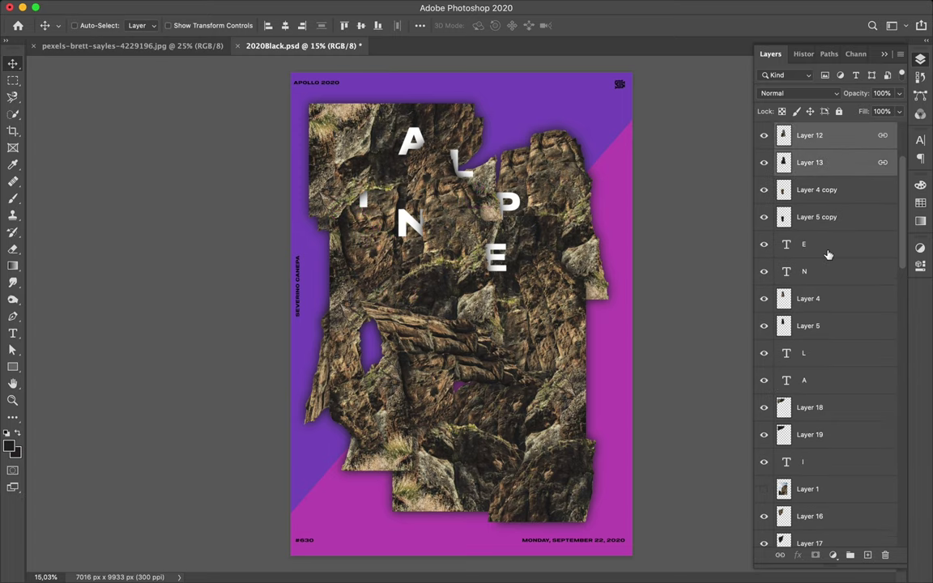
pyautogui.keyDown('ctrl'); pyautogui.click(827, 255); pyautogui.keyUp('ctrl')
pyautogui.keyDown('ctrl'); pyautogui.click(820, 271); pyautogui.keyUp('ctrl')
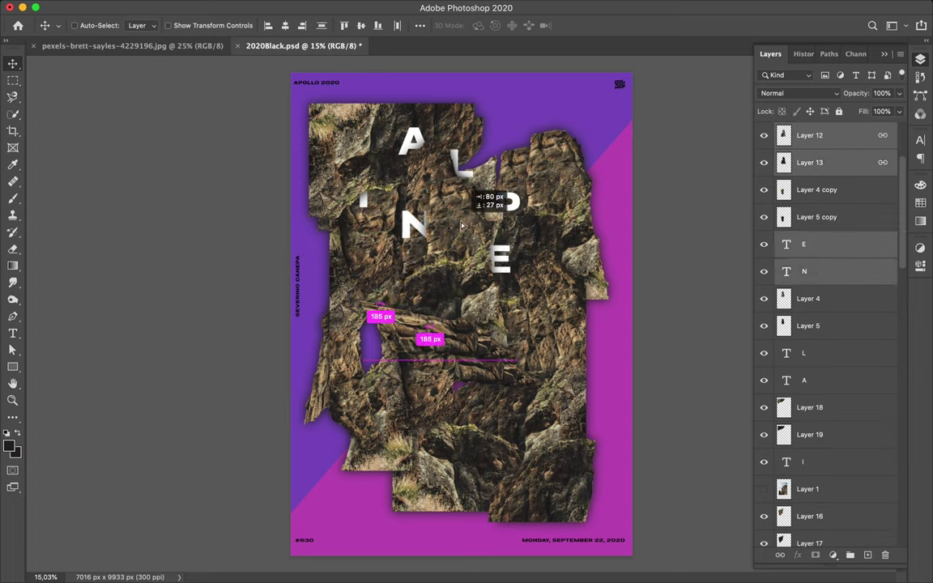
pyautogui.moveTo(458, 226); pyautogui.dragTo(465, 231)
pyautogui.keyDown('ctrl'); pyautogui.click(510, 258); pyautogui.keyUp('ctrl')
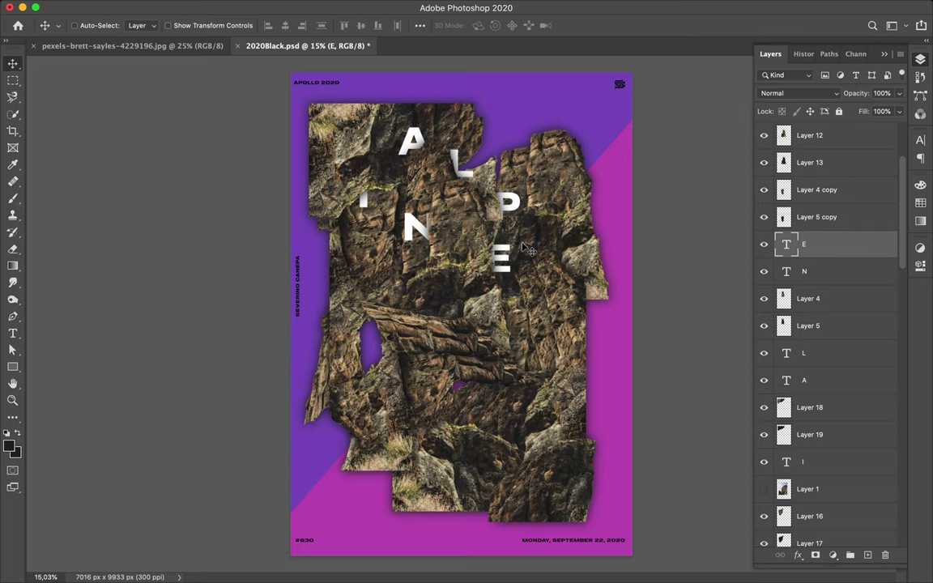
pyautogui.moveTo(509, 257); pyautogui.dragTo(364, 370)
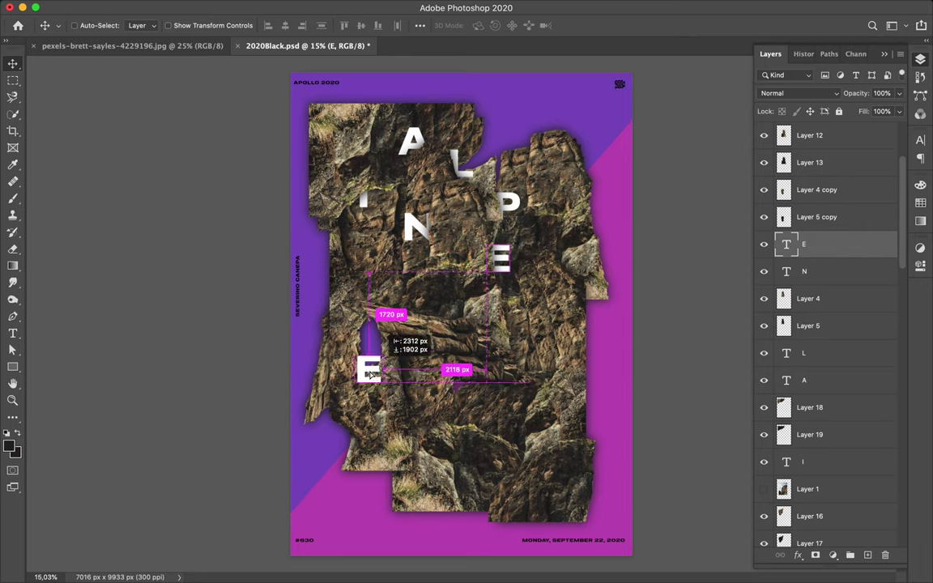
pyautogui.doubleClick(364, 369)
# - Retype the lower-left copy as R and tuck it behind rocks between Layer 3 and Layer 14 copy
pyautogui.write('R')
pyautogui.press('Escape')
pyautogui.press('v')
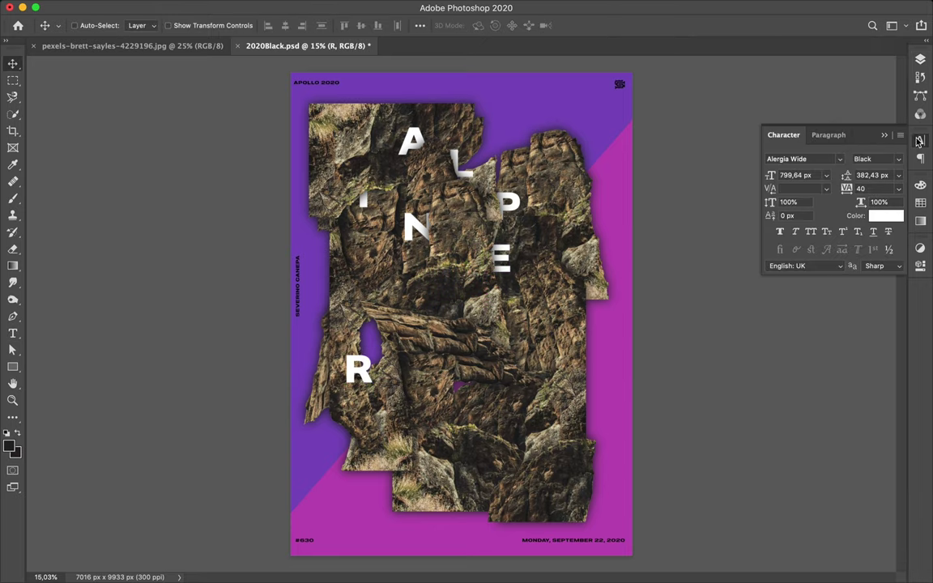
pyautogui.moveTo(363, 374); pyautogui.dragTo(371, 357)
pyautogui.moveTo(810, 244); pyautogui.dragTo(809, 245)
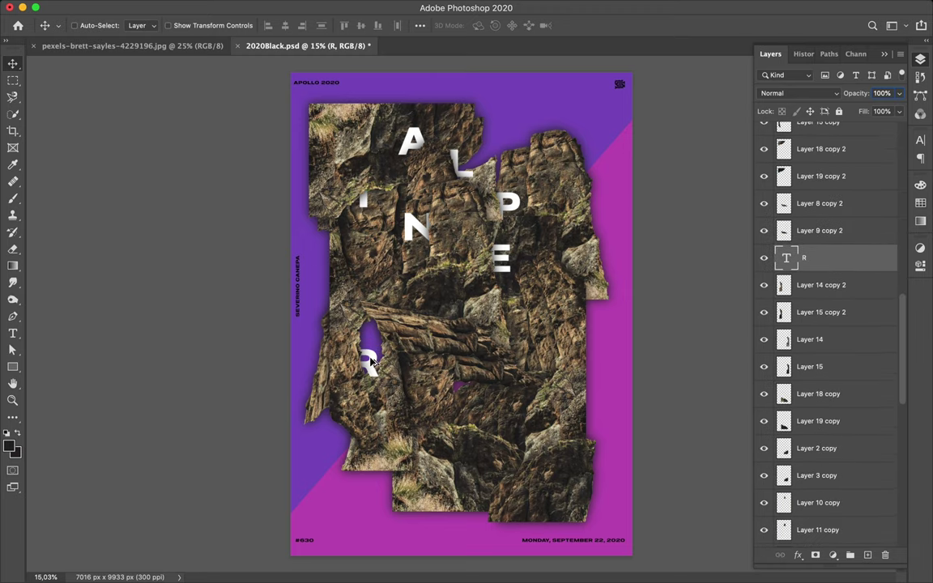
pyautogui.moveTo(409, 278); pyautogui.dragTo(395, 304)
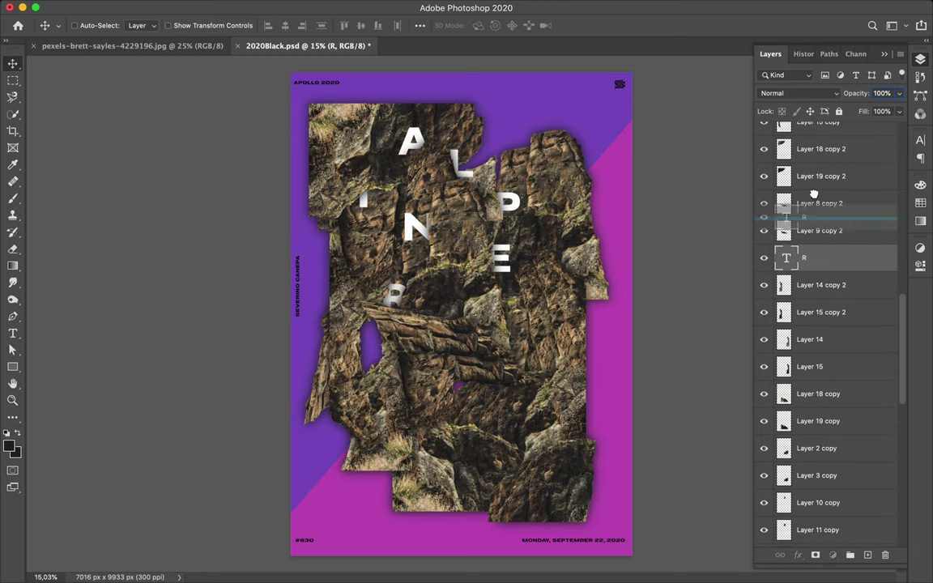
pyautogui.moveTo(818, 260); pyautogui.dragTo(819, 184)
# - Copy the R above Layer 16 as an O, then copy that down-right as C
pyautogui.moveTo(394, 303); pyautogui.dragTo(394, 300)
pyautogui.moveTo(822, 295); pyautogui.dragTo(814, 166)
pyautogui.doubleClick(467, 314)
pyautogui.hotkey('ctrl', 'Return')
pyautogui.moveTo(462, 313); pyautogui.dragTo(510, 346)
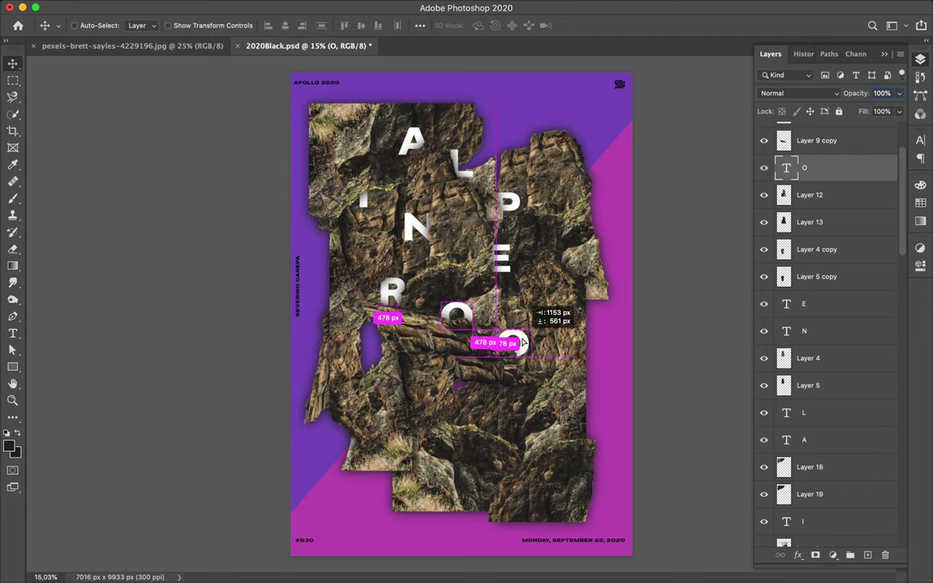
pyautogui.click(509, 348)
pyautogui.hotkey('ctrl', 'Return')
# - Copy the C to the lower left as a K and send it behind the rocks
pyautogui.moveTo(516, 348); pyautogui.dragTo(349, 359)
pyautogui.doubleClick(344, 349)
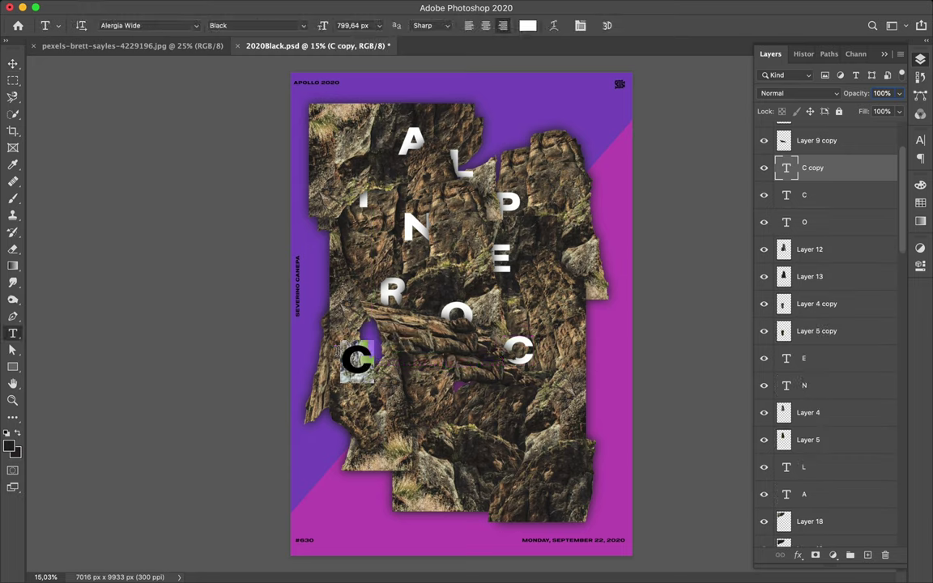
pyautogui.write('K')
pyautogui.hotkey('ctrl', 'Return')
pyautogui.moveTo(812, 168); pyautogui.dragTo(831, 356)
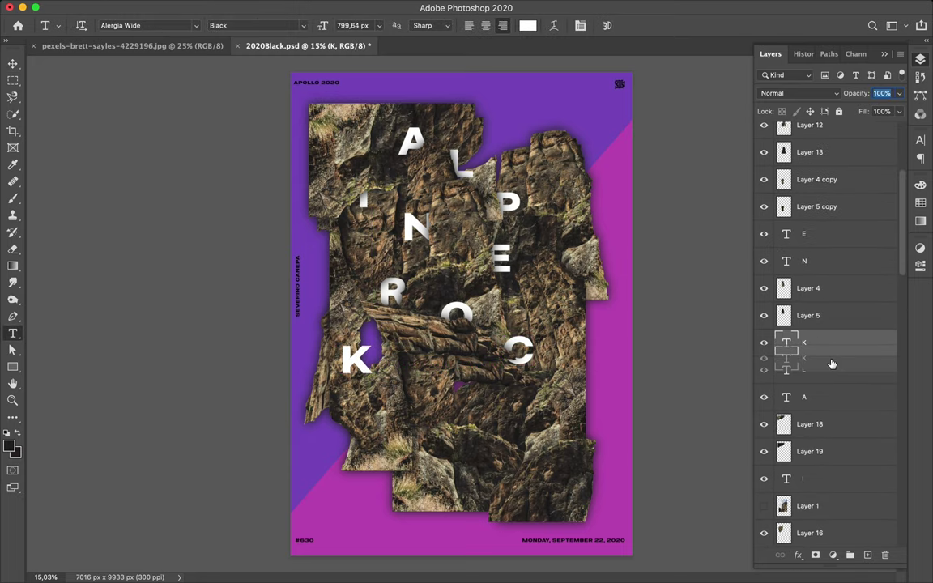
pyautogui.scroll(-3, 816, 281)
pyautogui.moveTo(812, 200); pyautogui.dragTo(822, 409)
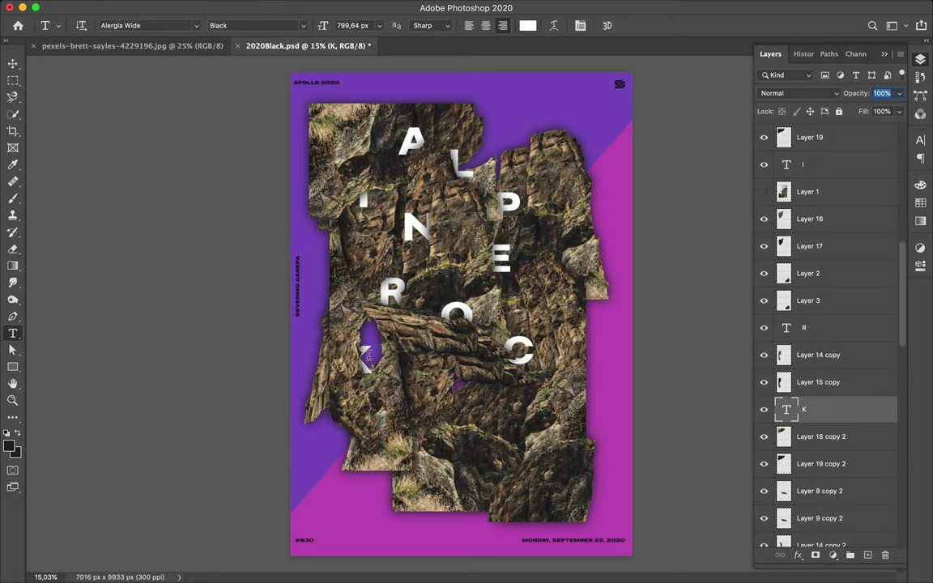
# - Copy the K to the lower right, change it to #, and position it below the C
pyautogui.press('v')
pyautogui.moveTo(377, 352); pyautogui.dragTo(471, 388)
pyautogui.scroll(1, 470, 387)
pyautogui.press('t')
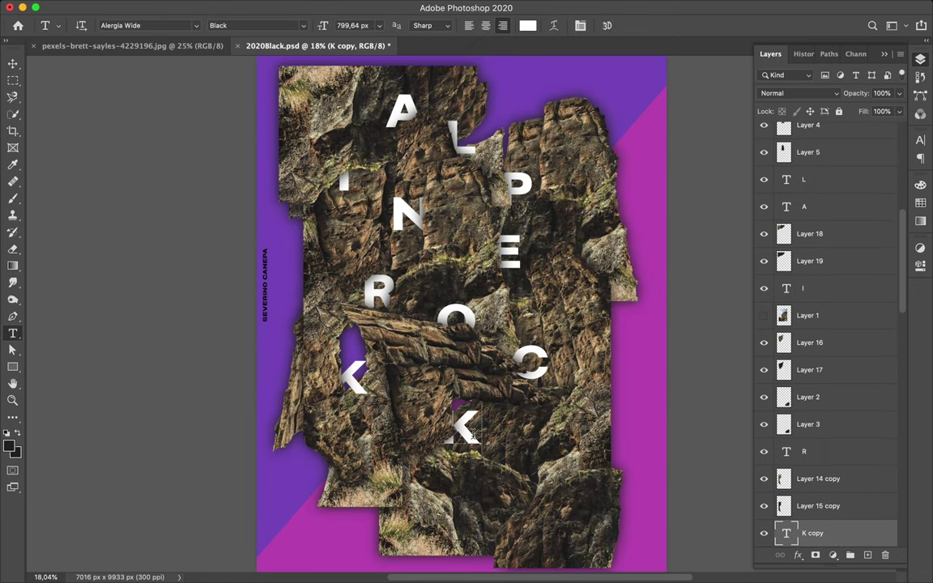
pyautogui.doubleClick(465, 425)
pyautogui.write('#')
pyautogui.press('Escape')
pyautogui.press('v')
pyautogui.moveTo(812, 533); pyautogui.dragTo(811, 359)
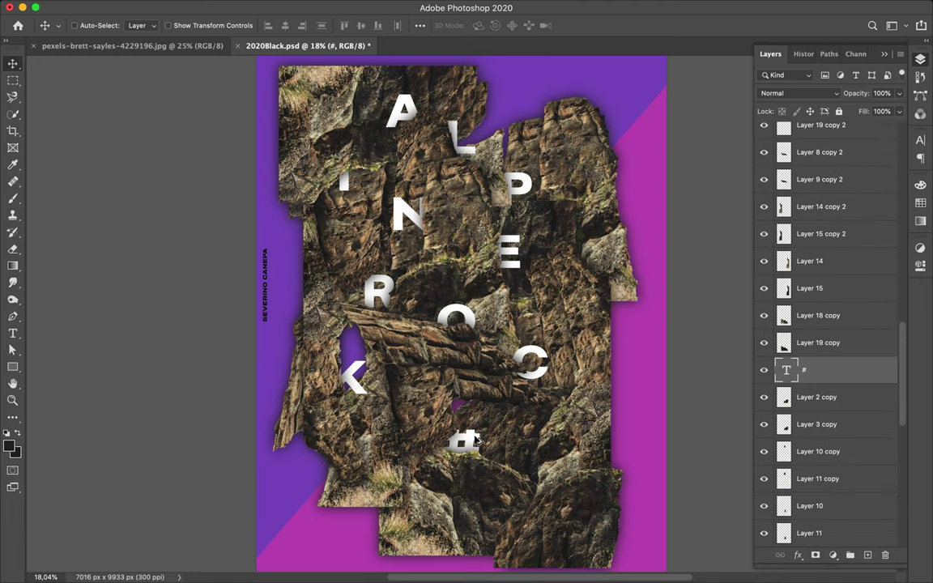
# - Copy the # to its lower right as a 7 and align the two side by side
pyautogui.moveTo(476, 438); pyautogui.dragTo(530, 474)
pyautogui.press('t')
pyautogui.doubleClick(534, 472)
pyautogui.write('7')
pyautogui.press('Escape')
pyautogui.press('v')
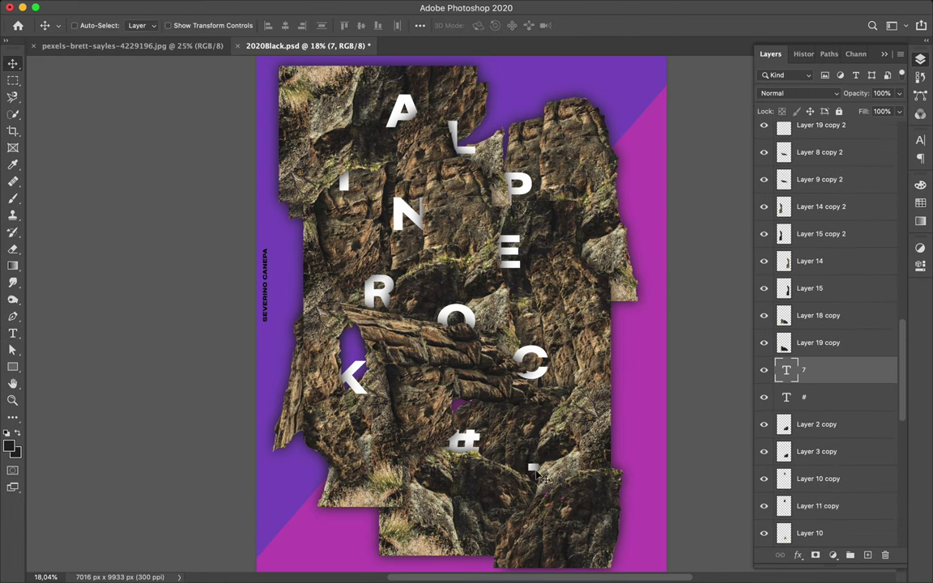
pyautogui.moveTo(475, 438); pyautogui.dragTo(477, 435)
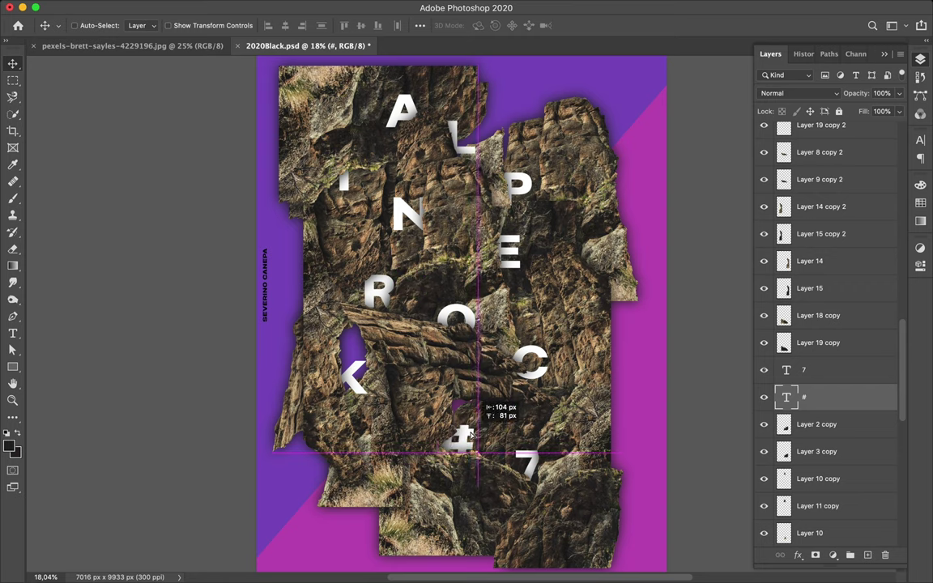
pyautogui.moveTo(524, 460); pyautogui.dragTo(522, 462)
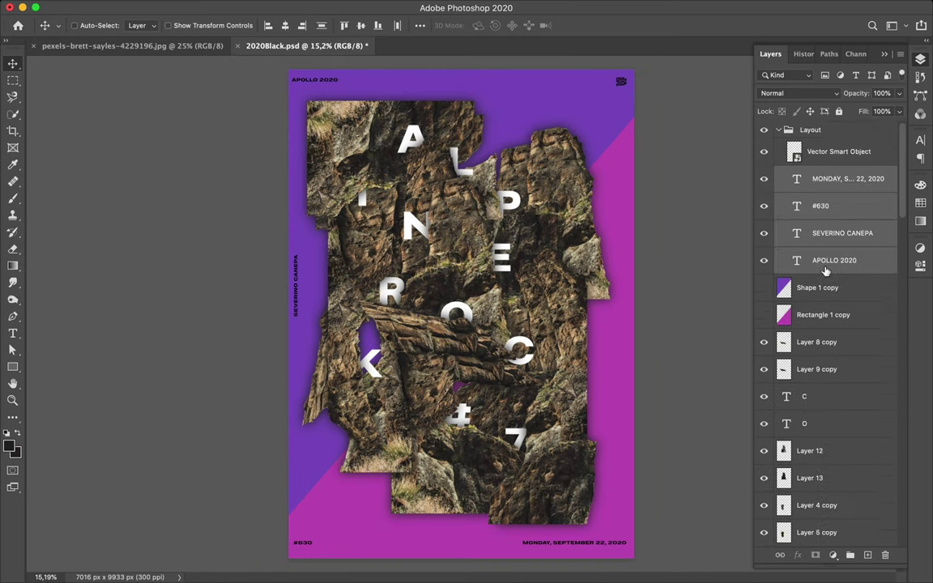
# - Select the Layout group's Vector Smart Object, make white the working colour, and add a new layer
pyautogui.click(800, 153)
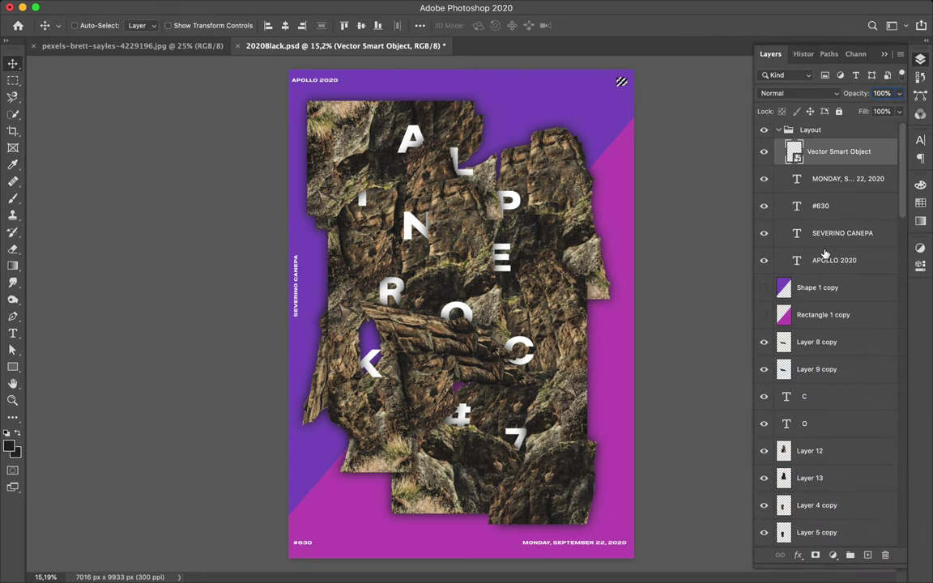
pyautogui.press('b')
pyautogui.press('x')
pyautogui.hotkey('ctrl', 'shift', 'alt', 'n')
# - Collapse the Layout group and save the poster with its purple-tinted rocks
pyautogui.press('m')
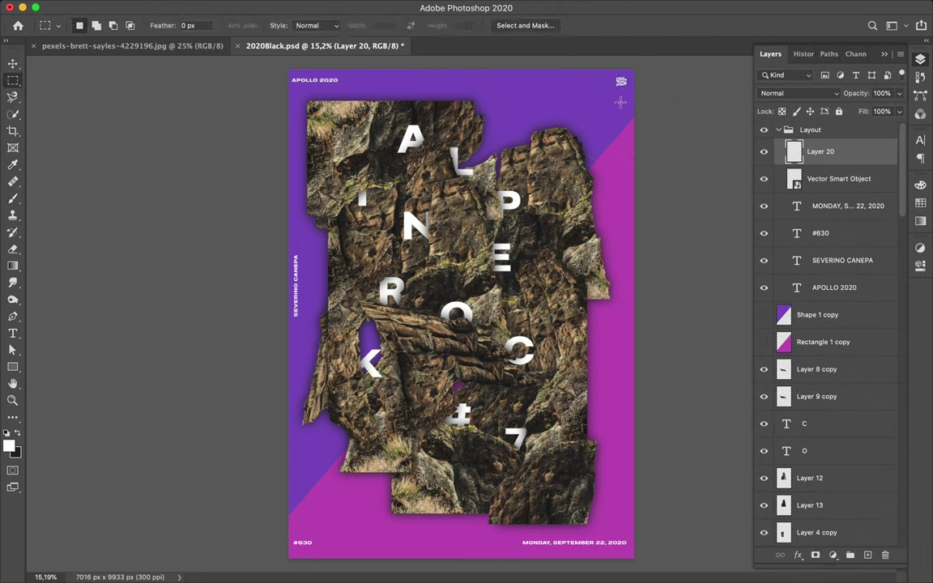
pyautogui.press('v')
pyautogui.click(778, 130)
pyautogui.hotkey('ctrl', 's')
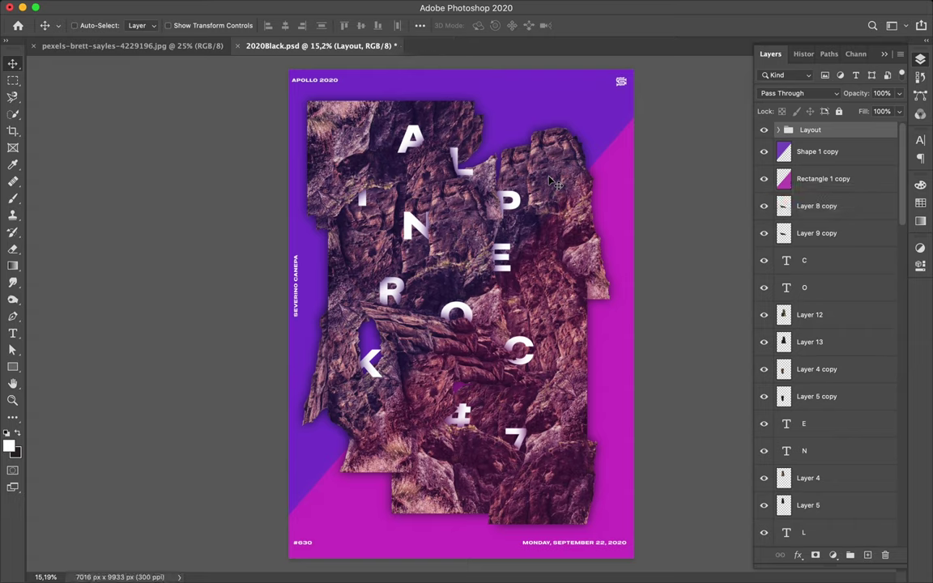
pyautogui.scroll(-5, 830, 270)
pyautogui.scroll(-5, 809, 372)
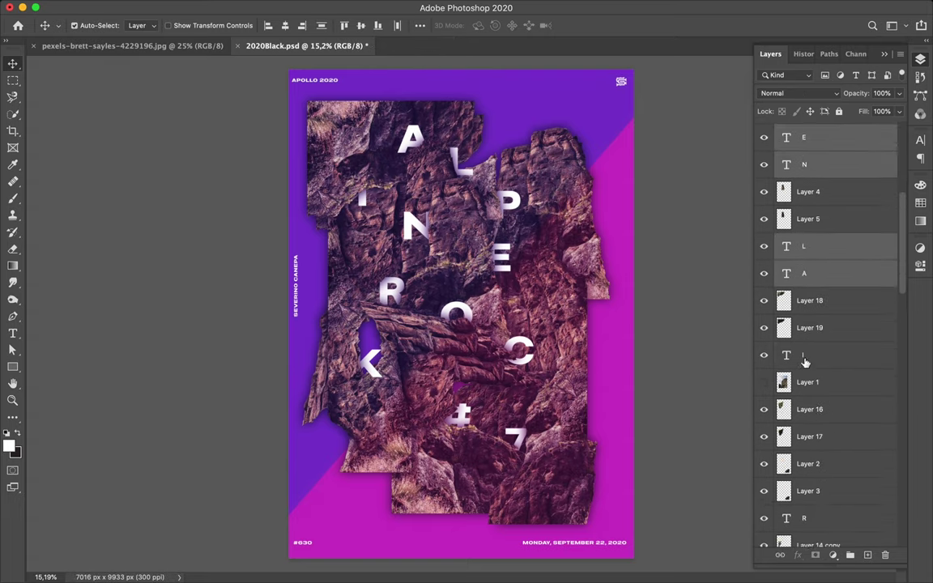
pyautogui.scroll(-5, 814, 404)
pyautogui.scroll(-3, 810, 413)
# - Free Transform the letter layers to enlarge them to about 118%
pyautogui.scroll(-3, 809, 413)
pyautogui.click(810, 181)
pyautogui.hotkey('ctrl', 't')
pyautogui.moveTo(353, 130); pyautogui.dragTo(346, 113)
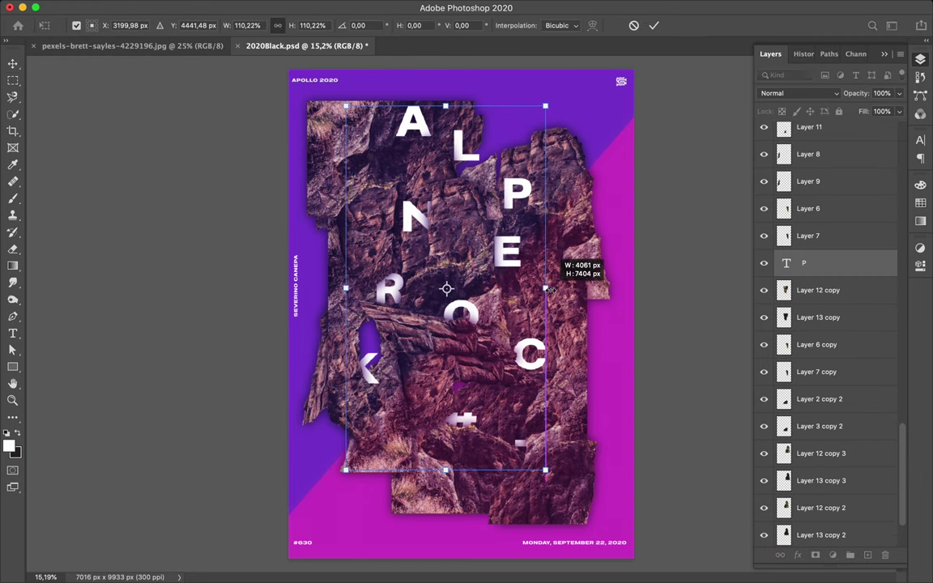
pyautogui.moveTo(346, 289); pyautogui.dragTo(327, 290)
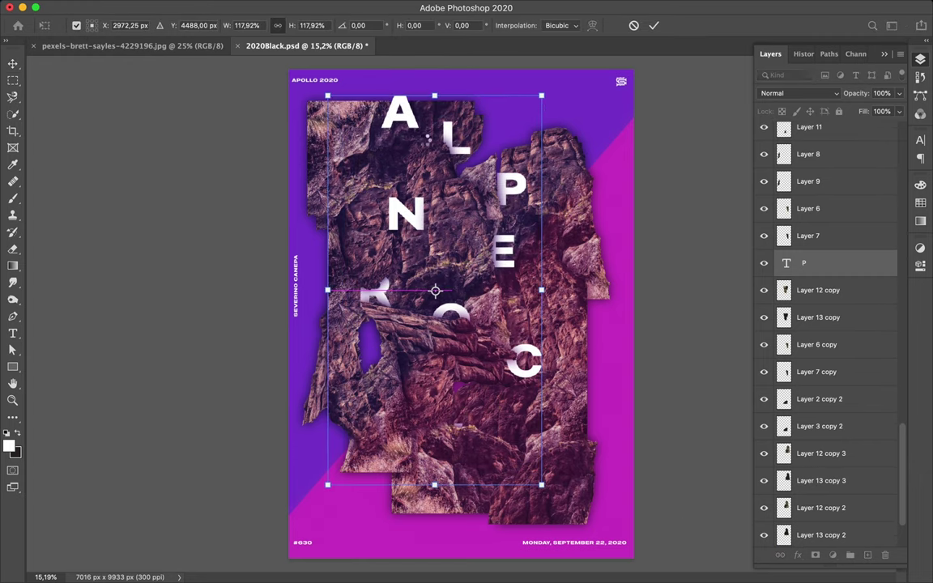
pyautogui.press('Return')
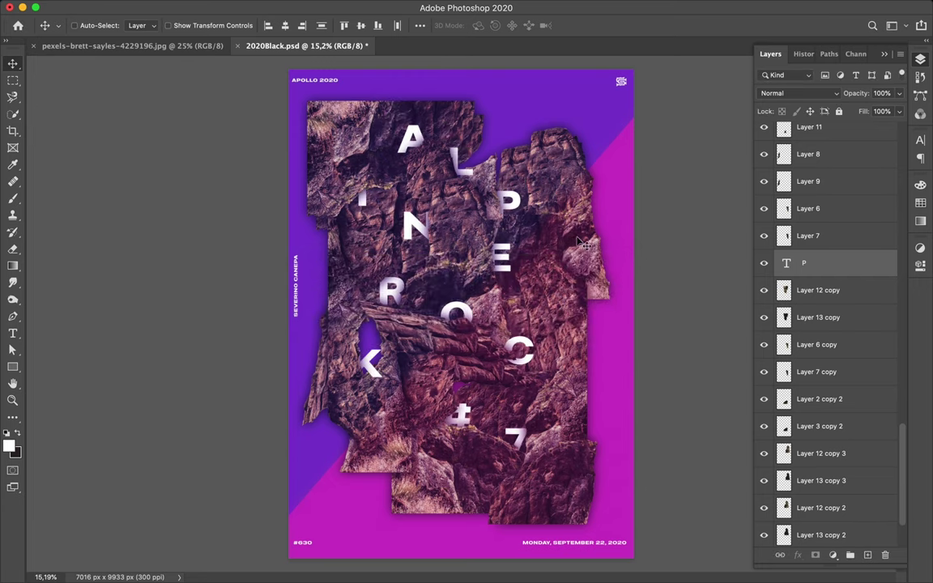
# - Move the white line below Layer 13, duplicate it into a pair, and shift both right about 47 px
pyautogui.press('l')
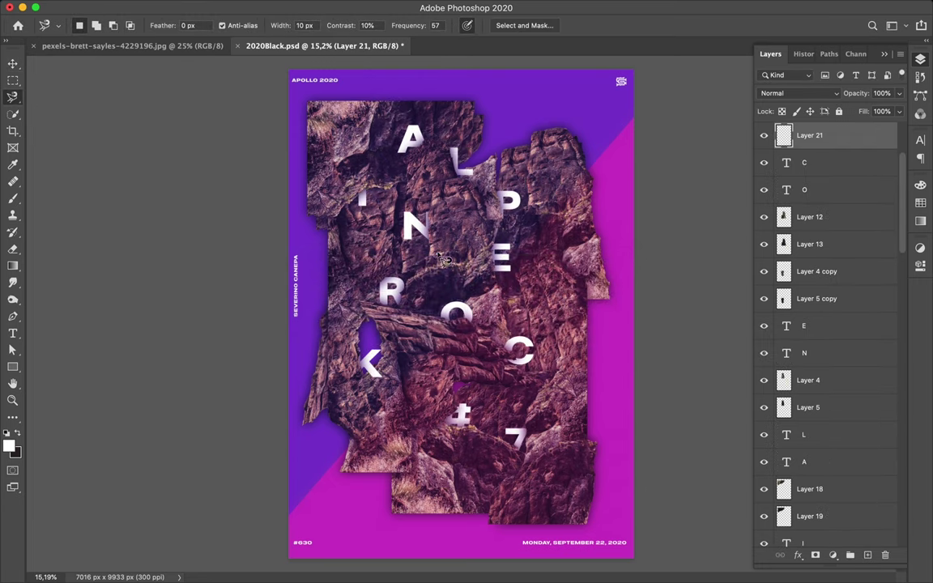
pyautogui.press('v')
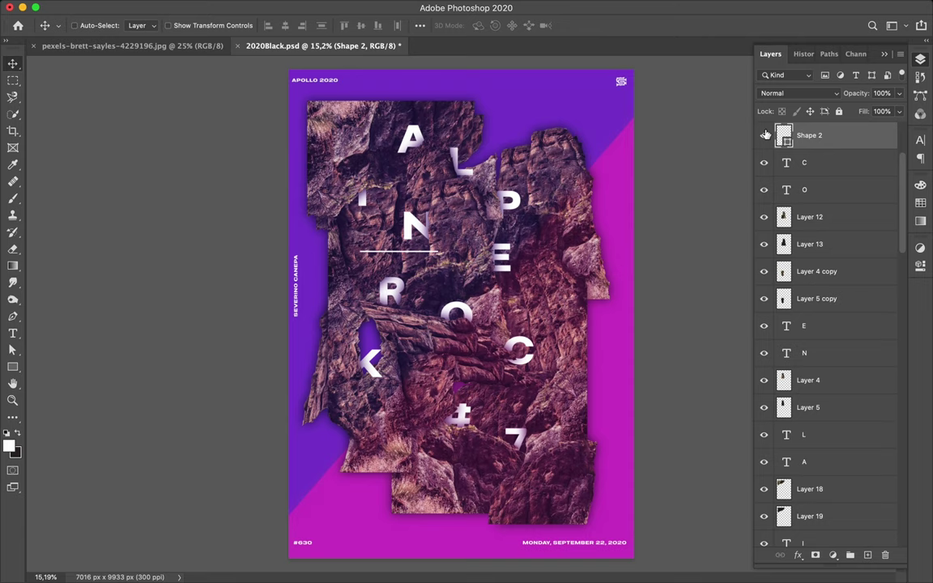
pyautogui.moveTo(810, 136); pyautogui.dragTo(801, 258)
pyautogui.moveTo(404, 259); pyautogui.dragTo(404, 261)
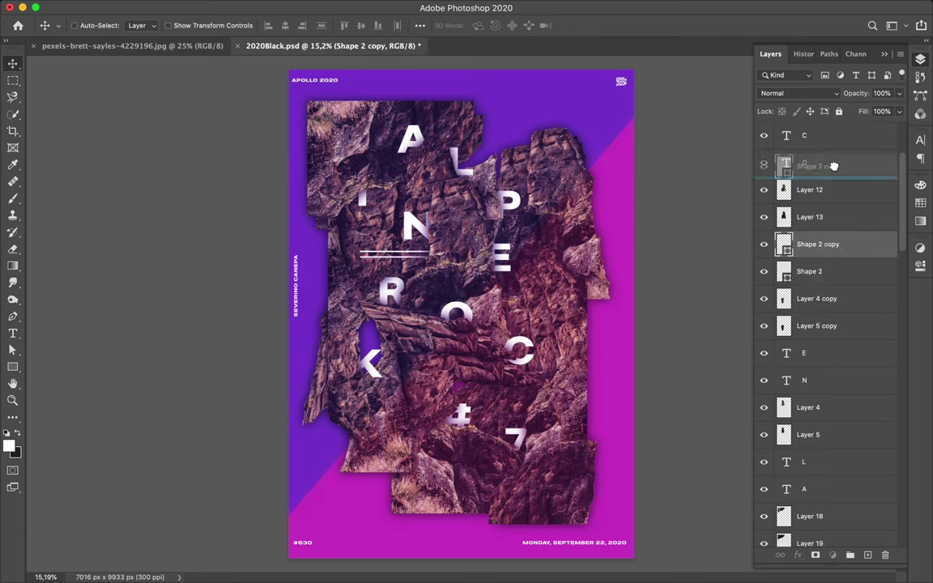
pyautogui.moveTo(809, 244); pyautogui.dragTo(809, 179)
pyautogui.keyDown('shift'); pyautogui.click(810, 271); pyautogui.keyUp('shift')
pyautogui.moveTo(366, 257); pyautogui.dragTo(404, 258)
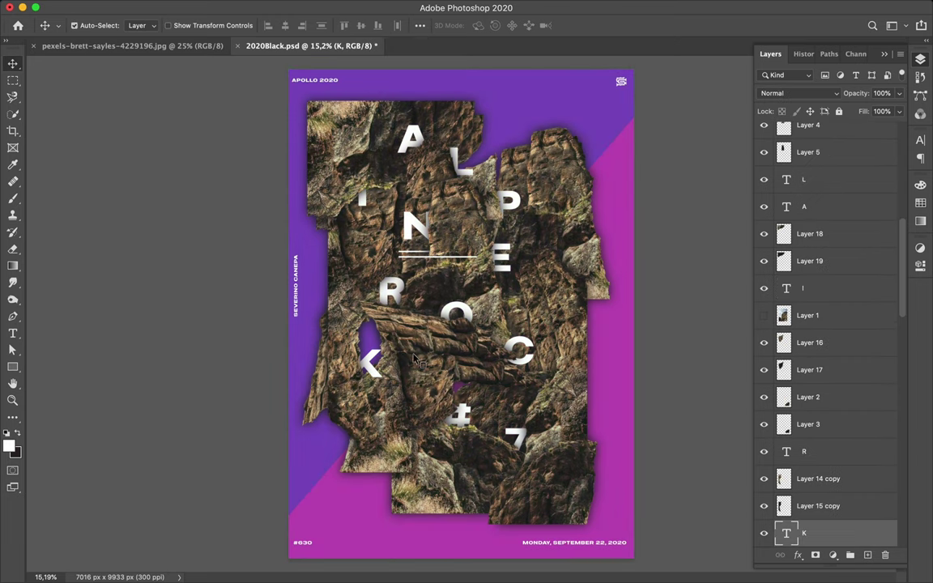
pyautogui.press('u')
pyautogui.click(340, 347)
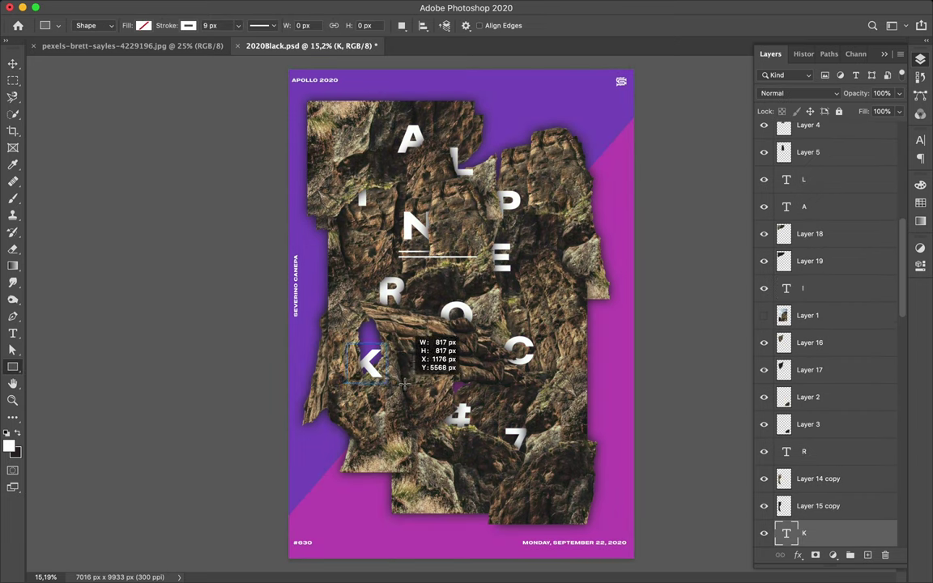
# - Finish the white square outline framing the K
pyautogui.press('a')
pyautogui.click(277, 26)
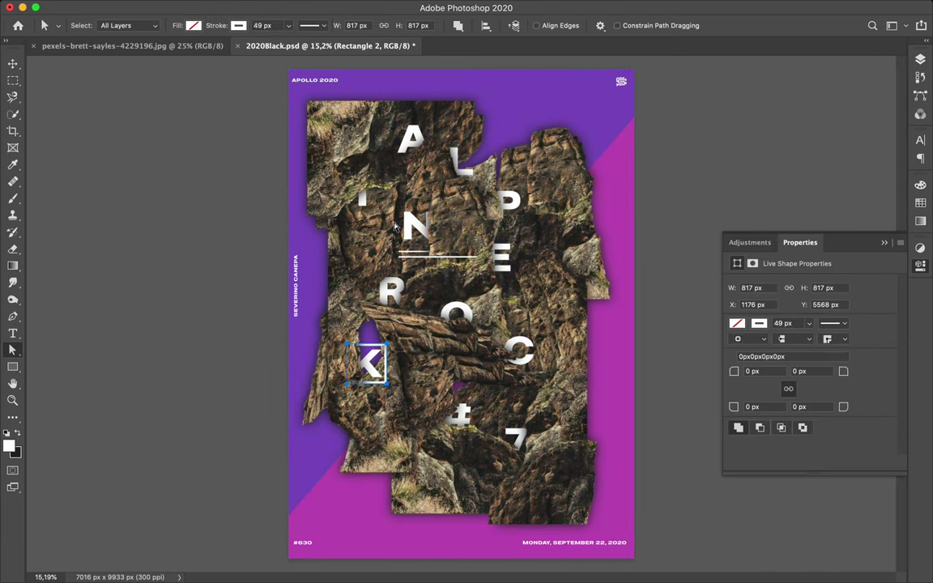
pyautogui.press('v')
# - Draw a white-filled square, Rectangle 3, over the P and hide the original P letter
pyautogui.click(508, 200)
pyautogui.press('u')
pyautogui.moveTo(534, 221); pyautogui.dragTo(534, 221)
pyautogui.click(143, 25)
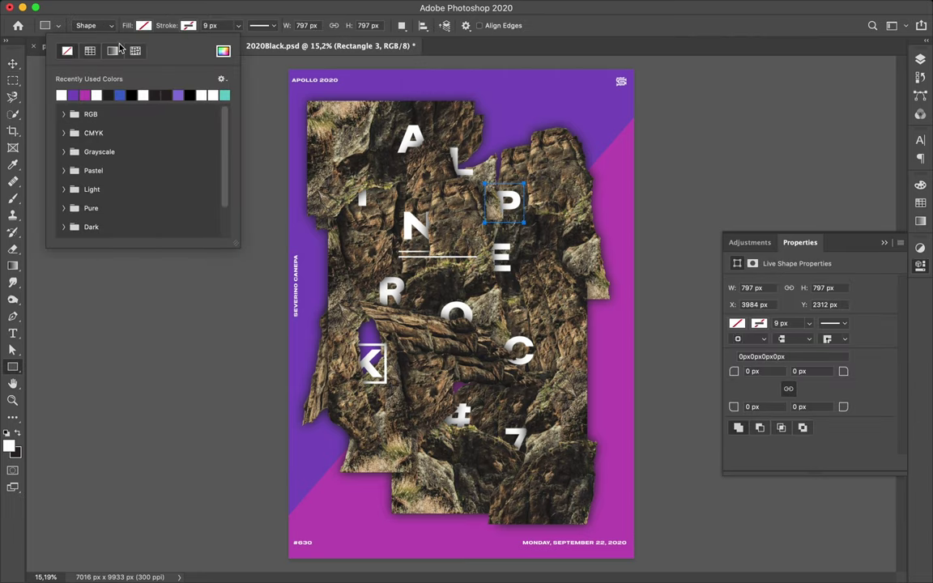
pyautogui.click(79, 94)
pyautogui.click(920, 59)
pyautogui.scroll(-5, 840, 213)
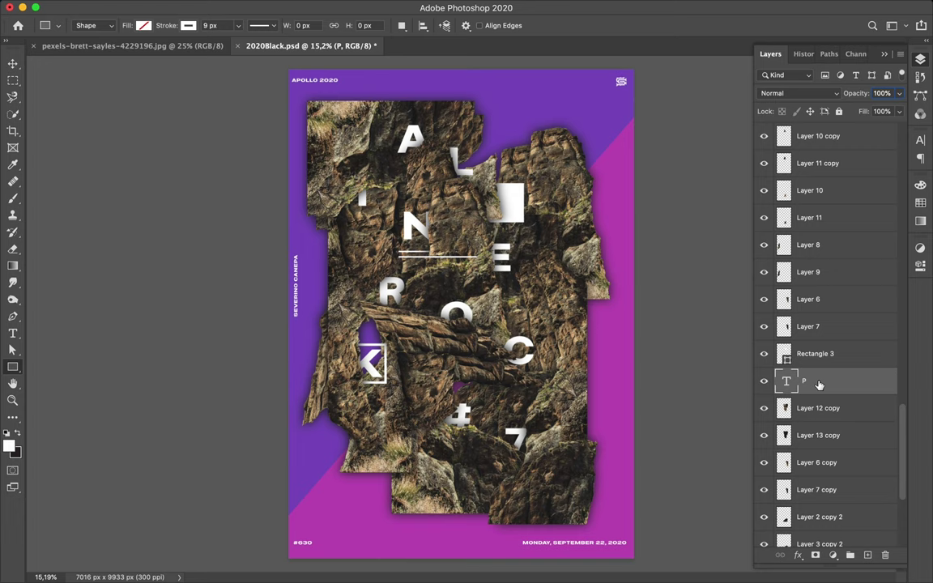
pyautogui.rightClick(810, 354)
pyautogui.click(843, 364)
pyautogui.click(797, 385)
pyautogui.click(764, 381)
pyautogui.click(810, 354)
pyautogui.press('v')
pyautogui.scroll(1, 461, 310)
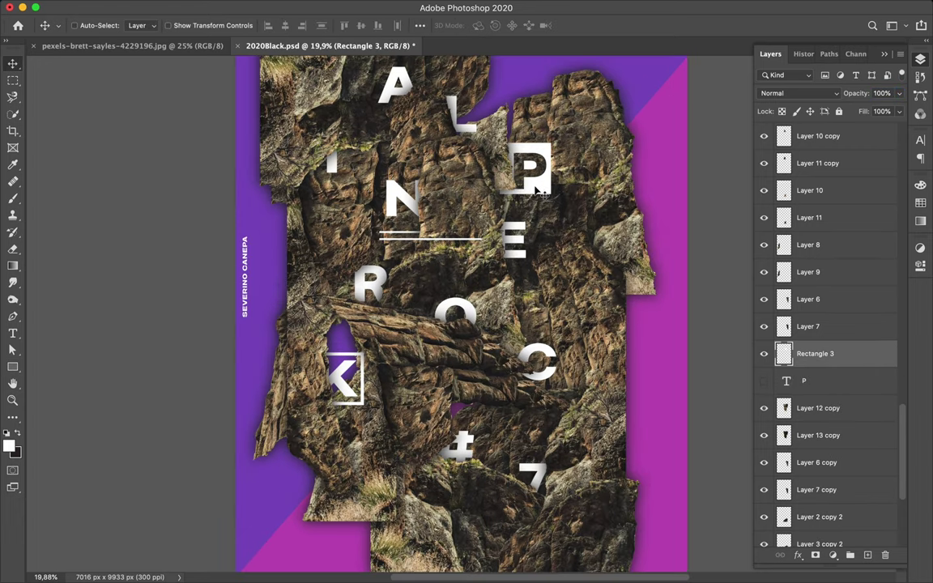
pyautogui.scroll(2, 510, 170)
# - Draw an Ellipse 1 circle over the R and hide the original R letter
pyautogui.click(474, 148)
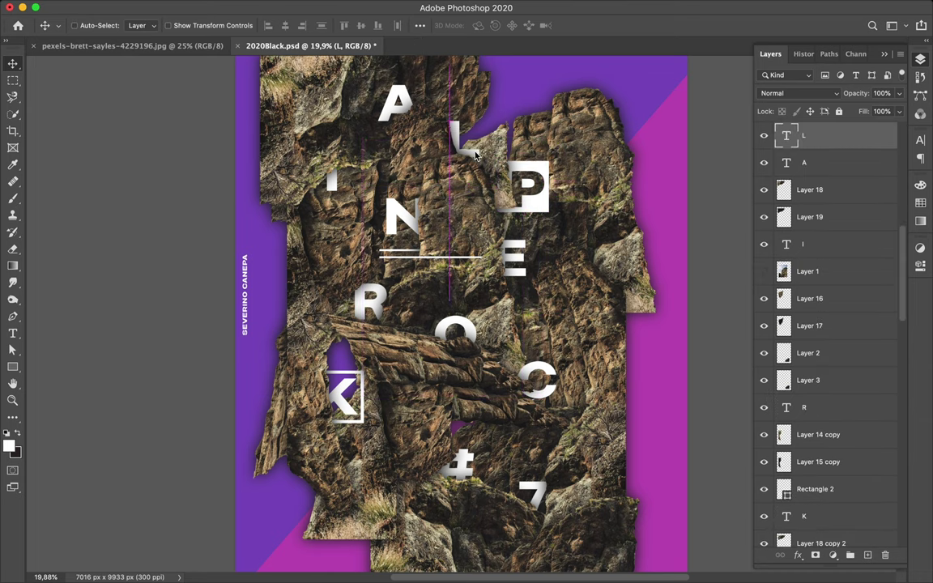
pyautogui.scroll(-2, 486, 162)
pyautogui.scroll(4, 502, 175)
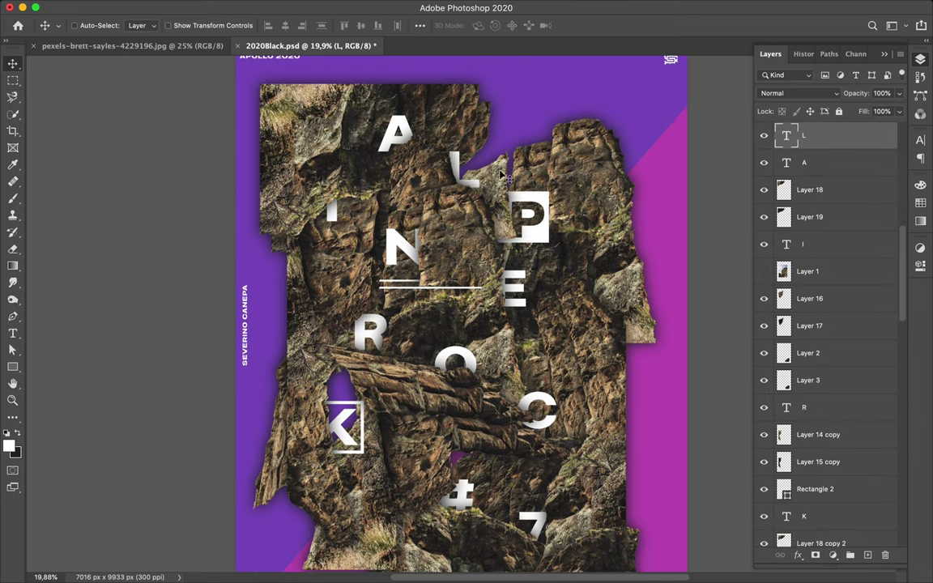
pyautogui.click(368, 342)
pyautogui.click(13, 366)
pyautogui.rightClick(13, 367)
pyautogui.click(49, 388)
pyautogui.click(143, 25)
pyautogui.click(67, 50)
pyautogui.moveTo(344, 312); pyautogui.dragTo(392, 352)
pyautogui.rightClick(810, 407)
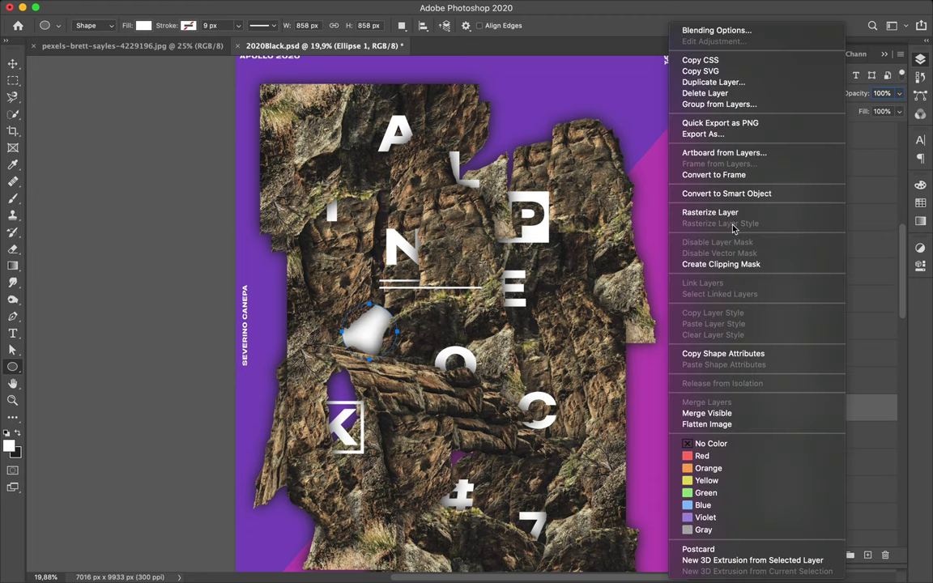
pyautogui.click(806, 435)
pyautogui.click(764, 435)
pyautogui.press('v')
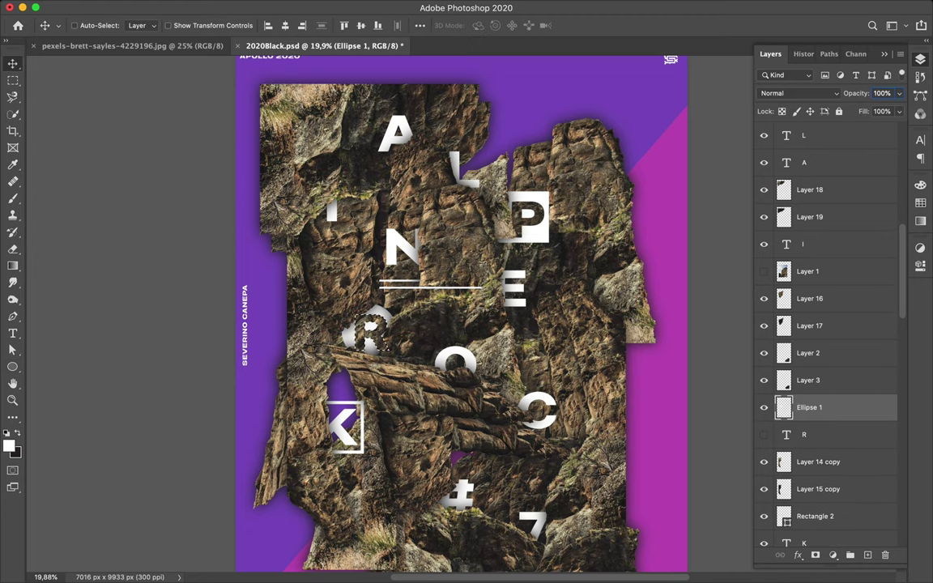
pyautogui.scroll(-1, 388, 321)
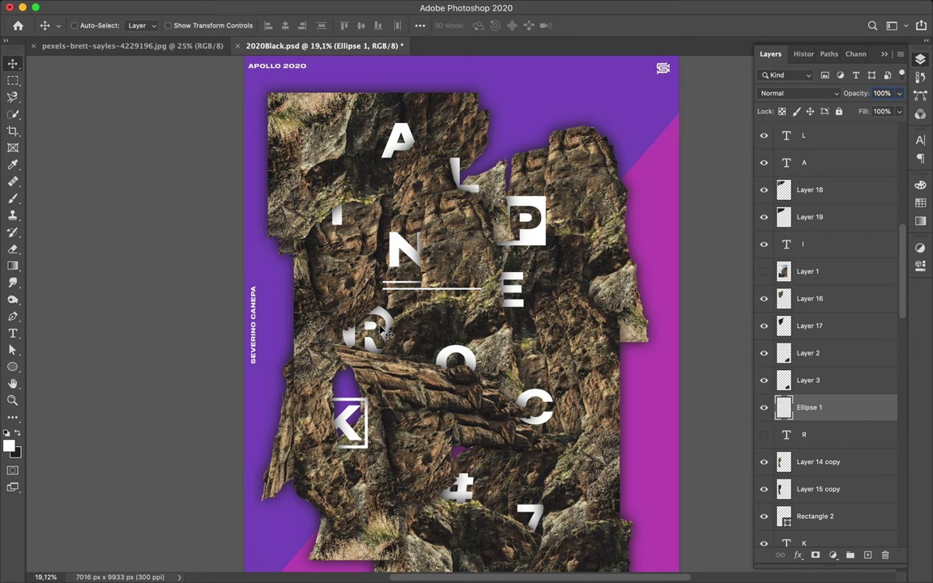
# - Duplicate the double white lines, place Shape 2 copy 2 below Layer 5 copy, and move them beside the O
pyautogui.scroll(-2, 429, 340)
pyautogui.hscroll(2, 429, 340)
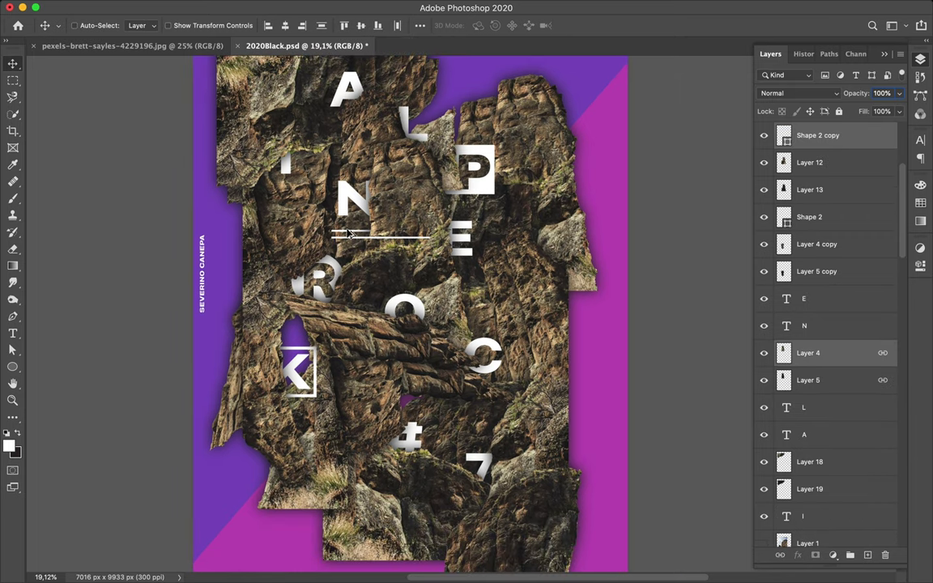
pyautogui.keyDown('super'); pyautogui.click(344, 241); pyautogui.keyUp('super')
pyautogui.moveTo(344, 241); pyautogui.dragTo(501, 299)
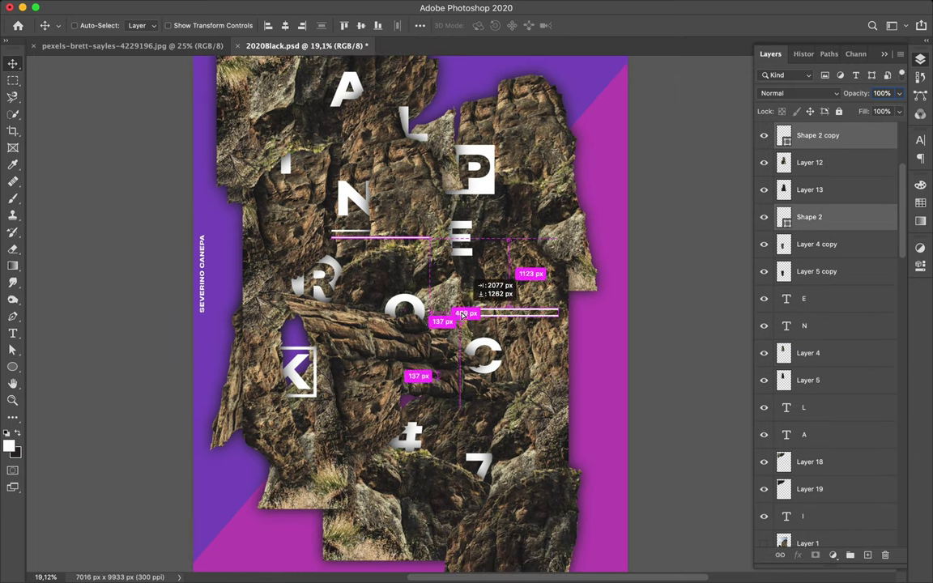
pyautogui.press('a')
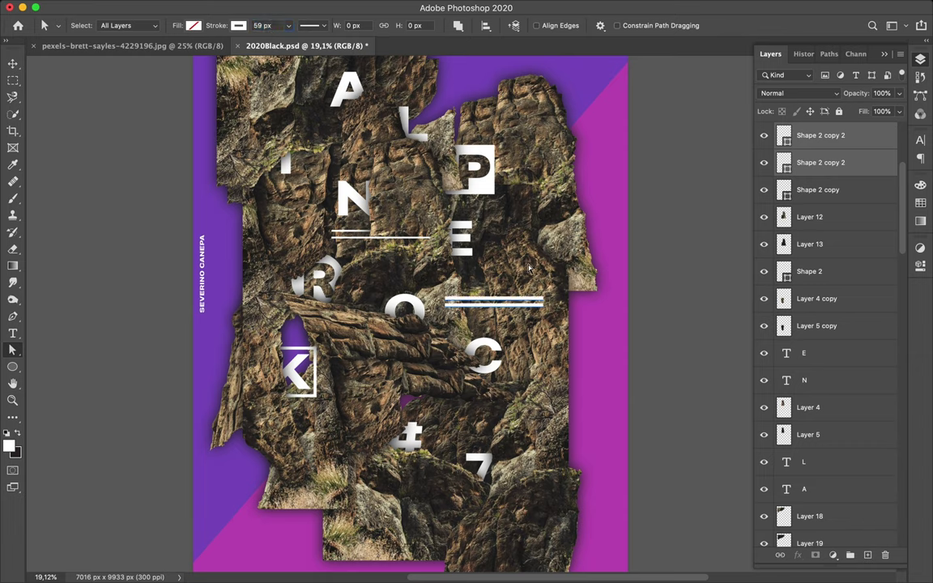
pyautogui.moveTo(820, 162); pyautogui.dragTo(846, 339)
pyautogui.press('v')
pyautogui.keyDown('shift'); pyautogui.click(534, 304); pyautogui.keyUp('shift')
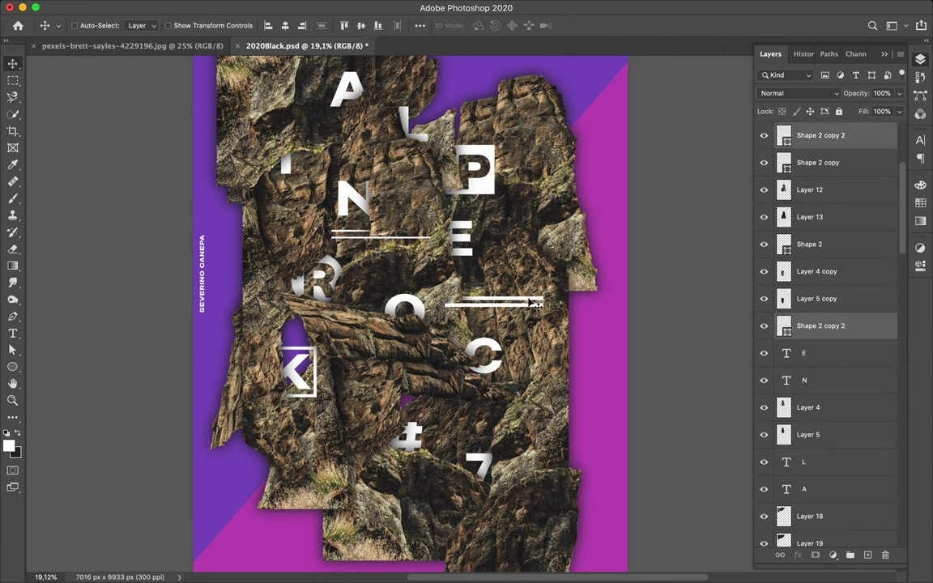
pyautogui.moveTo(502, 297); pyautogui.dragTo(489, 277)
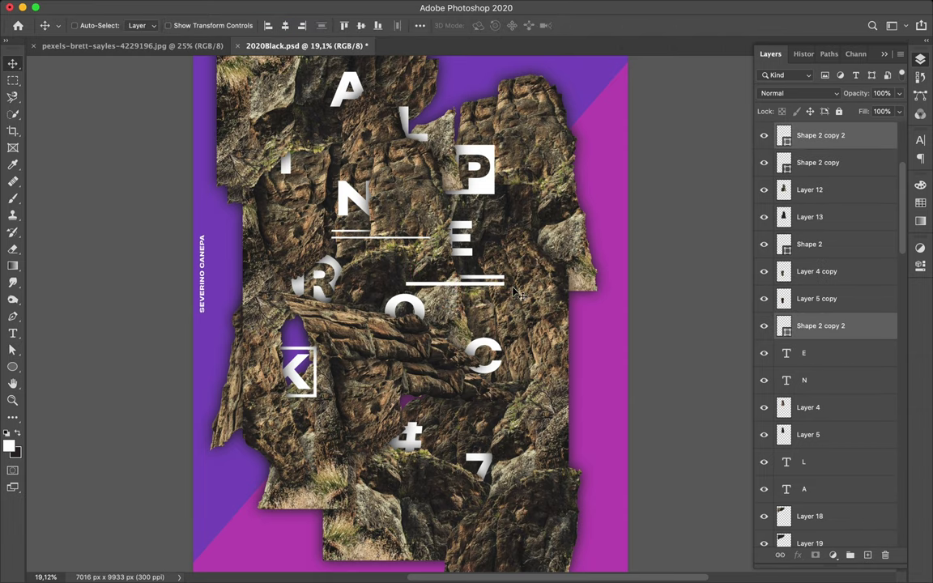
# - Copy the lines below the K, merge them into Shape 2 copy 3, and reorder it among the rock layers
pyautogui.scroll(-1, 490, 356)
pyautogui.moveTo(486, 293); pyautogui.dragTo(350, 431)
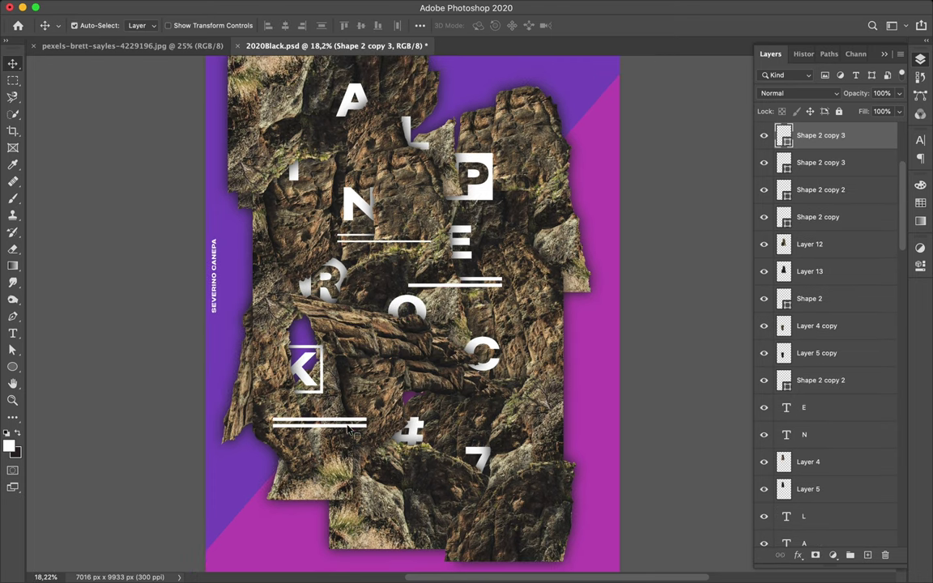
pyautogui.press('a')
pyautogui.hotkey('ctrl', 'e')
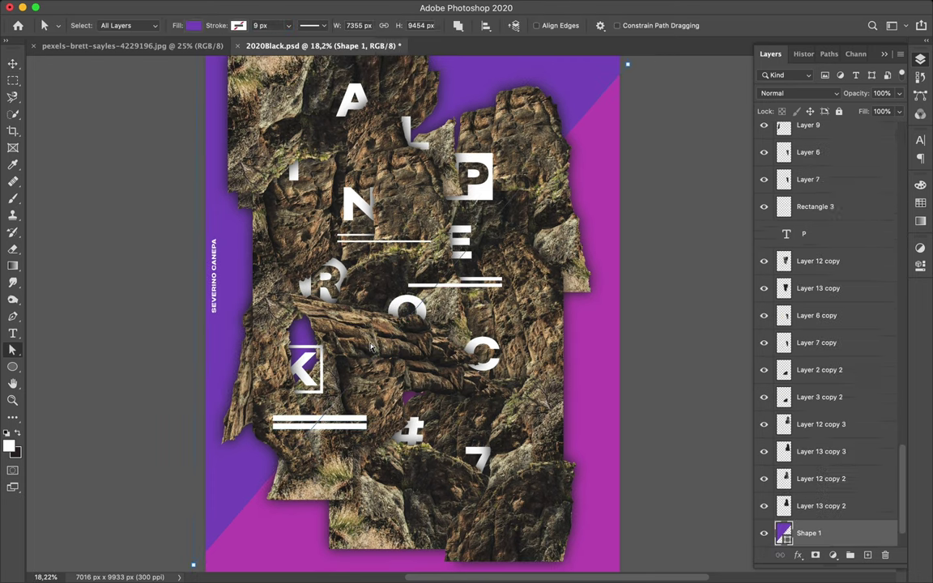
pyautogui.press('v')
pyautogui.scroll(3, 829, 178)
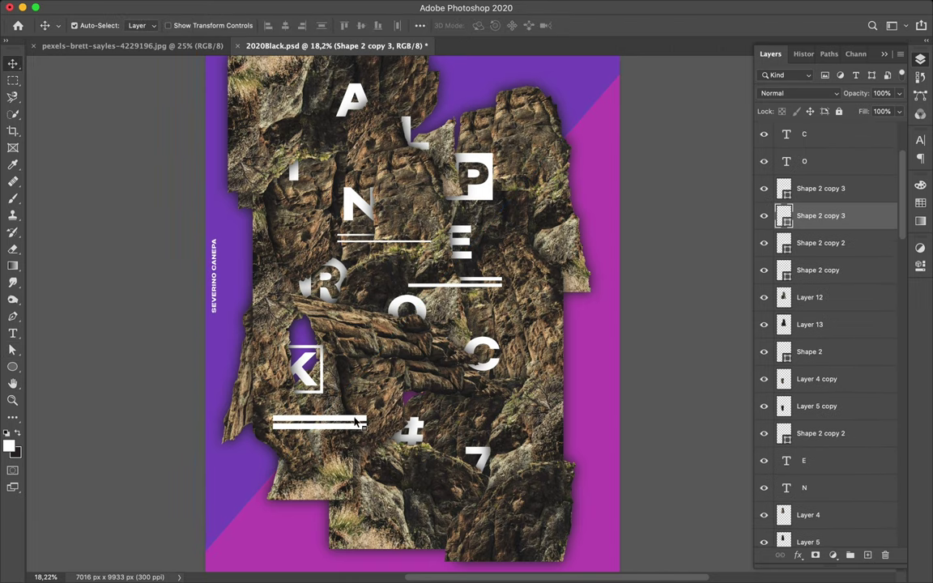
pyautogui.moveTo(824, 191); pyautogui.dragTo(813, 459)
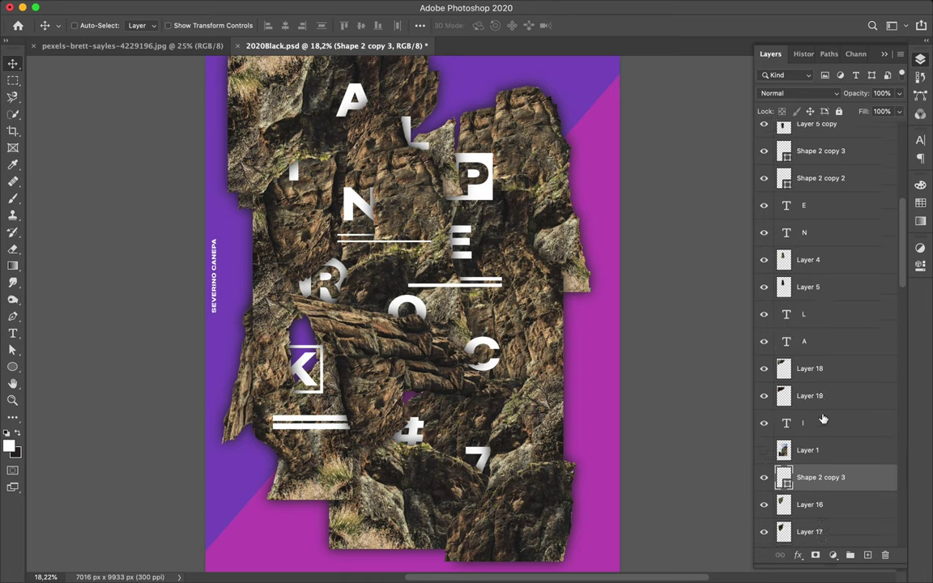
pyautogui.moveTo(813, 459); pyautogui.dragTo(813, 465)
pyautogui.scroll(-2, 813, 391)
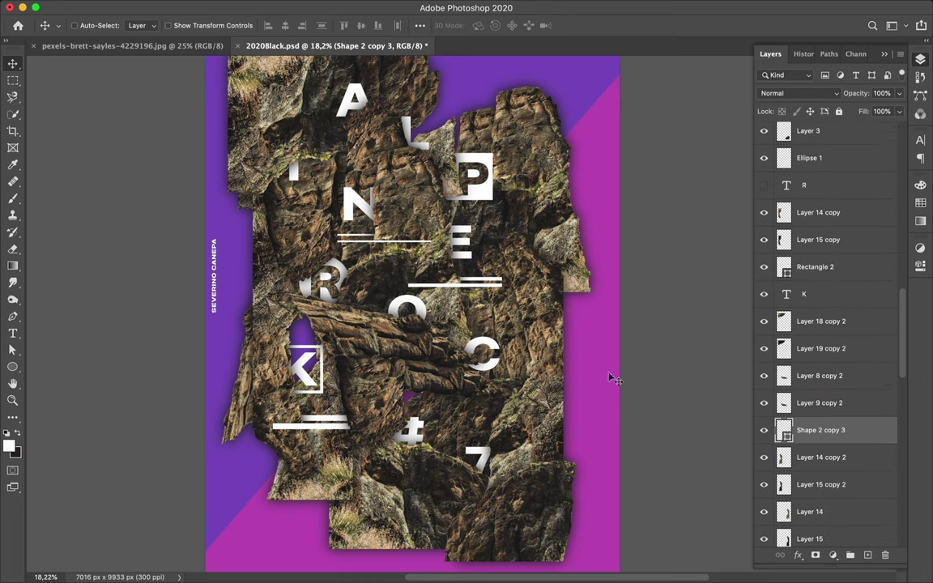
pyautogui.hotkey('ctrl', ']')
pyautogui.hotkey('ctrl', ']')
pyautogui.hotkey('ctrl', ']')
pyautogui.hotkey('ctrl', ']')
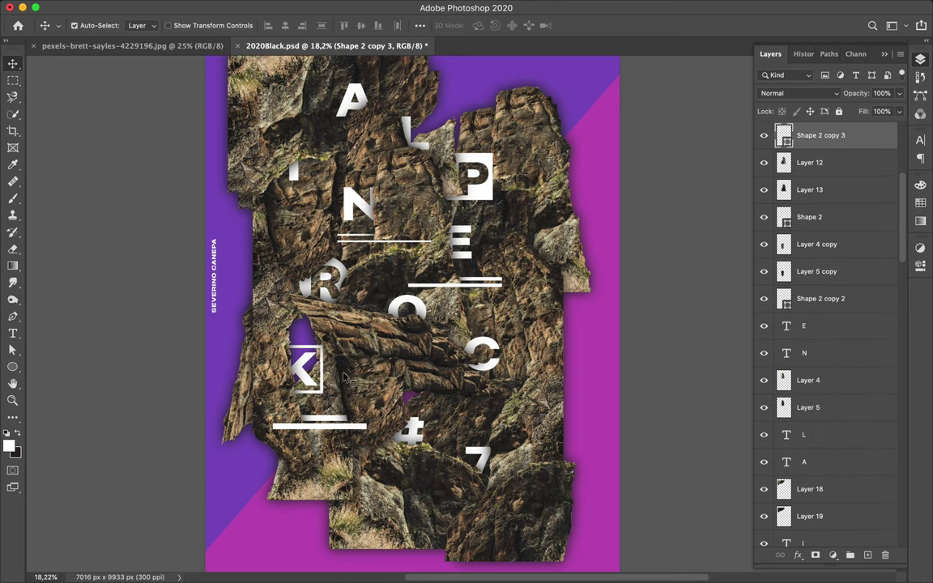
pyautogui.click(814, 557)
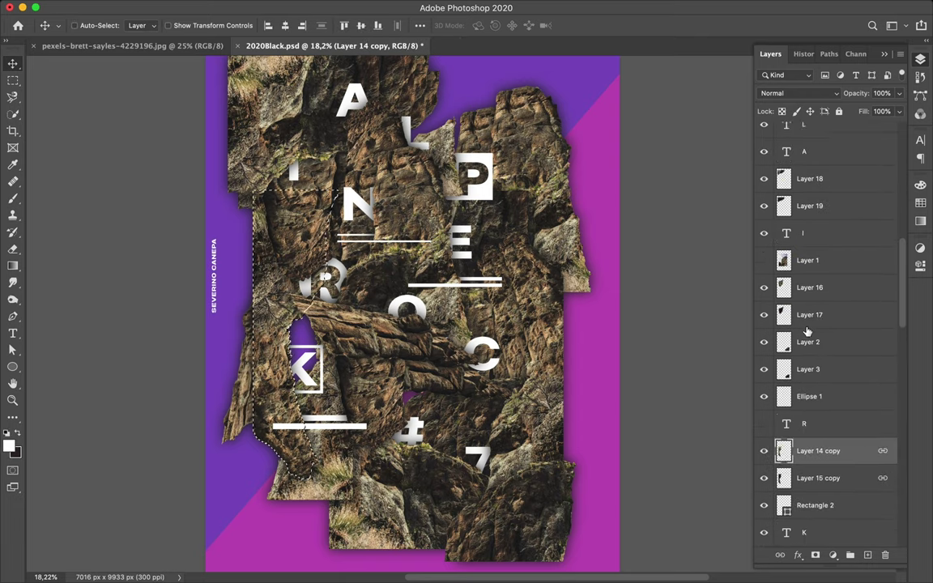
# - Fill the selected part of the lines' mask with black, then add a new layer with a soft round brush
pyautogui.hotkey('ctrl', 'BackSpace')
pyautogui.hotkey('ctrl', 'd')
pyautogui.press('b')
pyautogui.hotkey('ctrl', 'shift', 'alt', 'n')
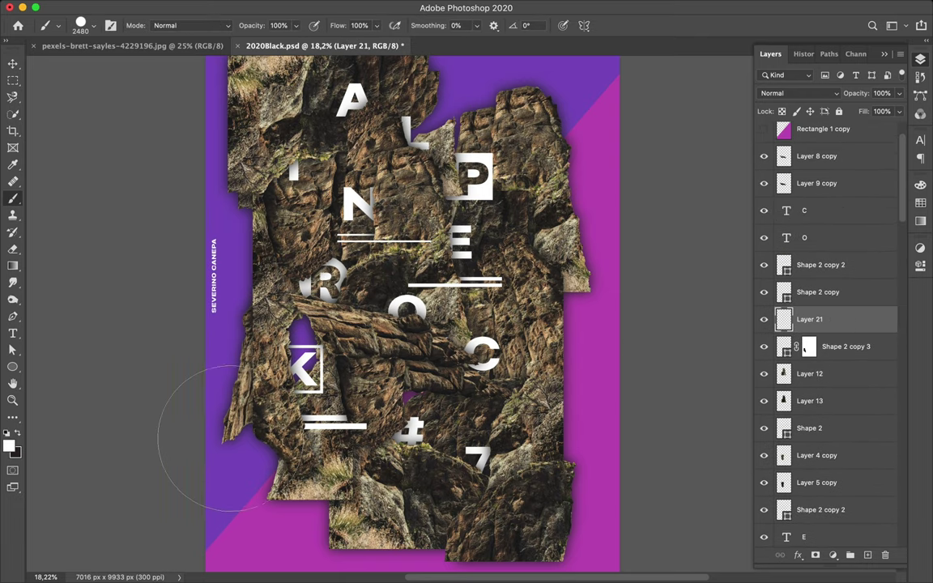
pyautogui.rightClick(220, 420)
pyautogui.doubleClick(291, 344)
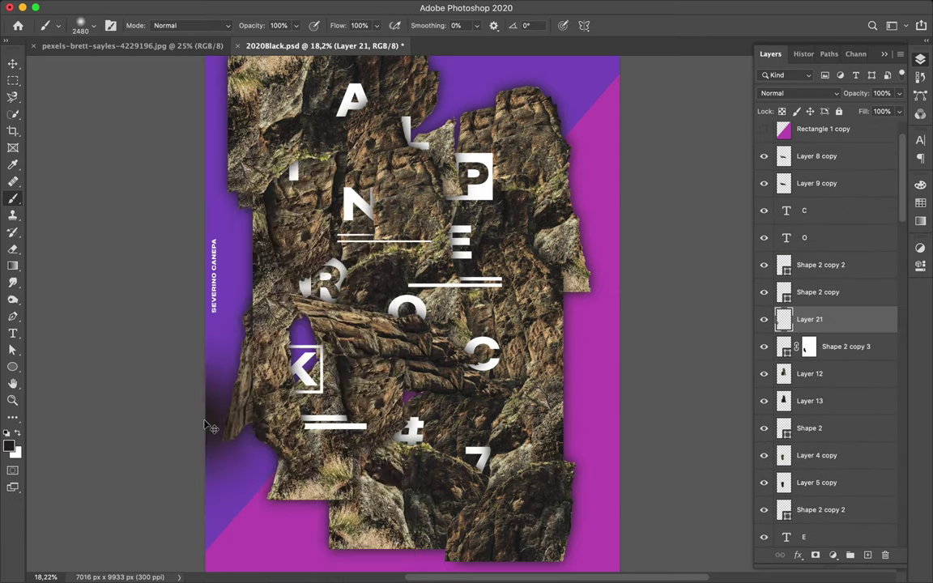
# - Clip Layer 21 to the lines, move Shape 2 copy 3 between Layer 17 and Layer 2, and duplicate the bar right
pyautogui.press('v')
pyautogui.keyDown('alt'); pyautogui.click(809, 334); pyautogui.keyUp('alt')
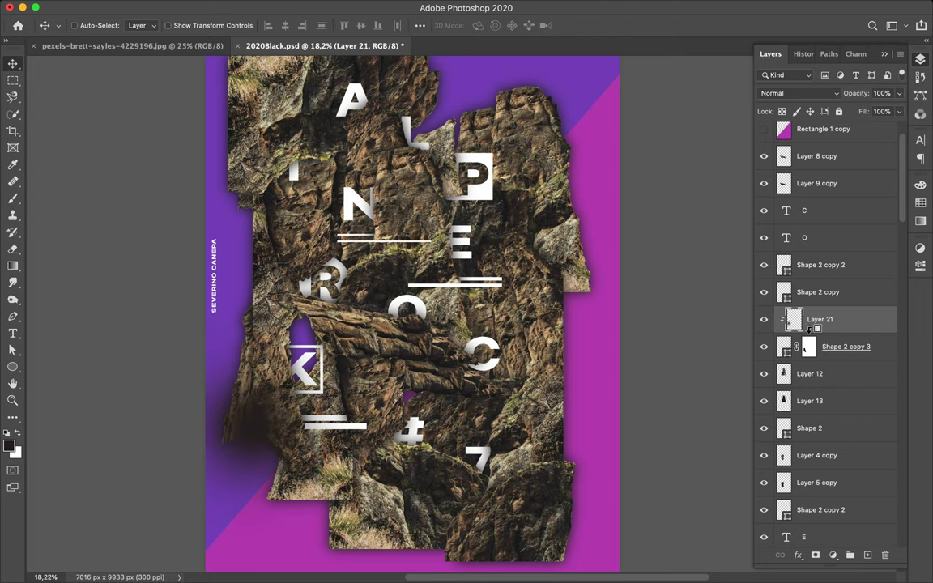
pyautogui.click(809, 338)
pyautogui.scroll(-5, 761, 477)
pyautogui.moveTo(810, 533); pyautogui.dragTo(812, 194)
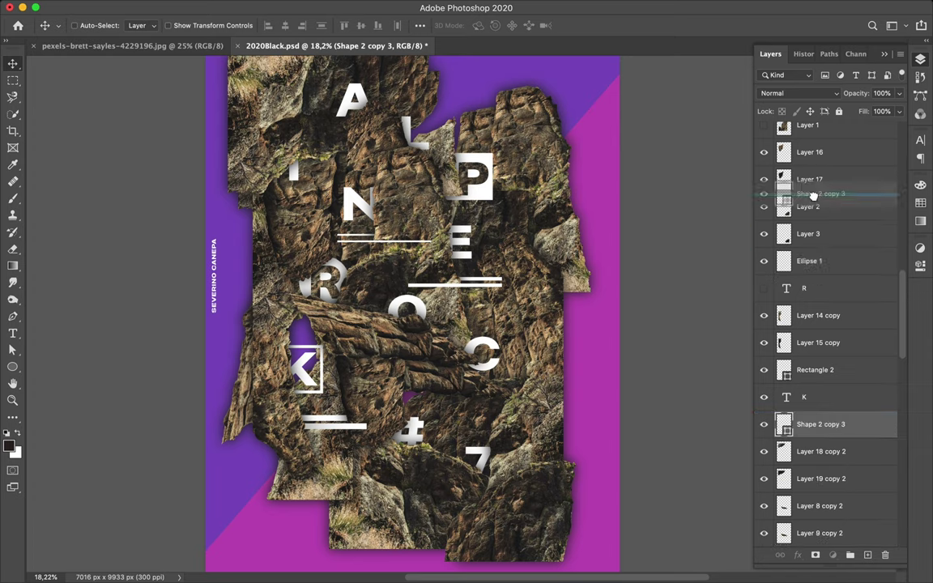
pyautogui.moveTo(375, 340)
pyautogui.mouseDown()
pyautogui.moveTo(615, 329)
pyautogui.moveTo(606, 350)
pyautogui.mouseUp()
# - Rotate the duplicated bar diagonally beside the 7, add a second copy beside it, and send Shape 2 copy 5 behind the rock
pyautogui.hotkey('ctrl', 't')
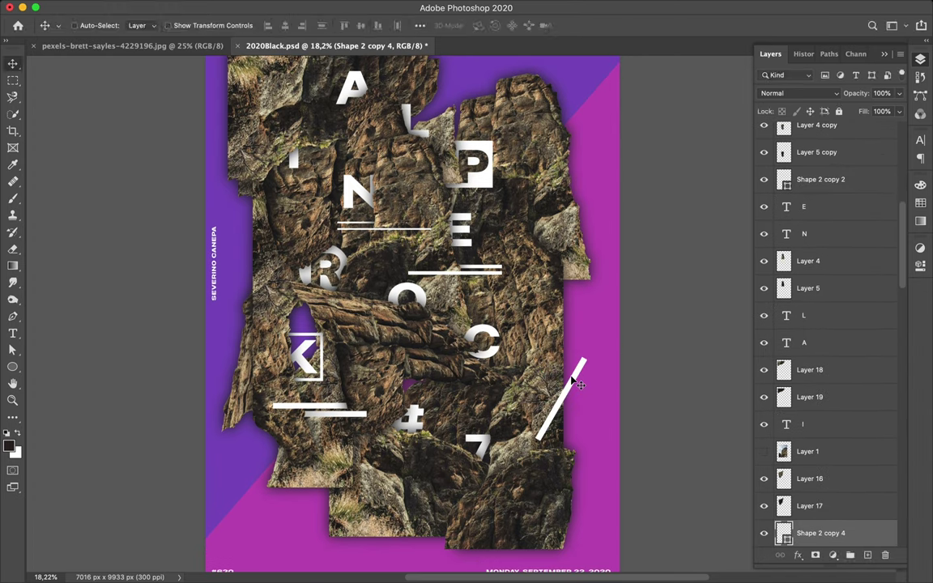
pyautogui.press('Return')
pyautogui.moveTo(569, 400); pyautogui.dragTo(565, 437)
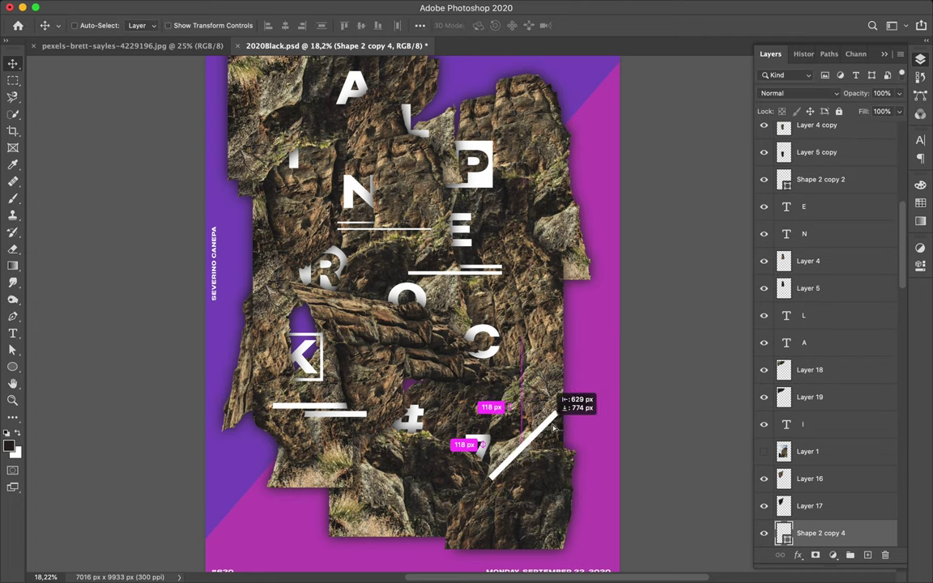
pyautogui.moveTo(544, 435); pyautogui.dragTo(530, 437)
pyautogui.keyDown('ctrl'); pyautogui.click(281, 409); pyautogui.keyUp('ctrl')
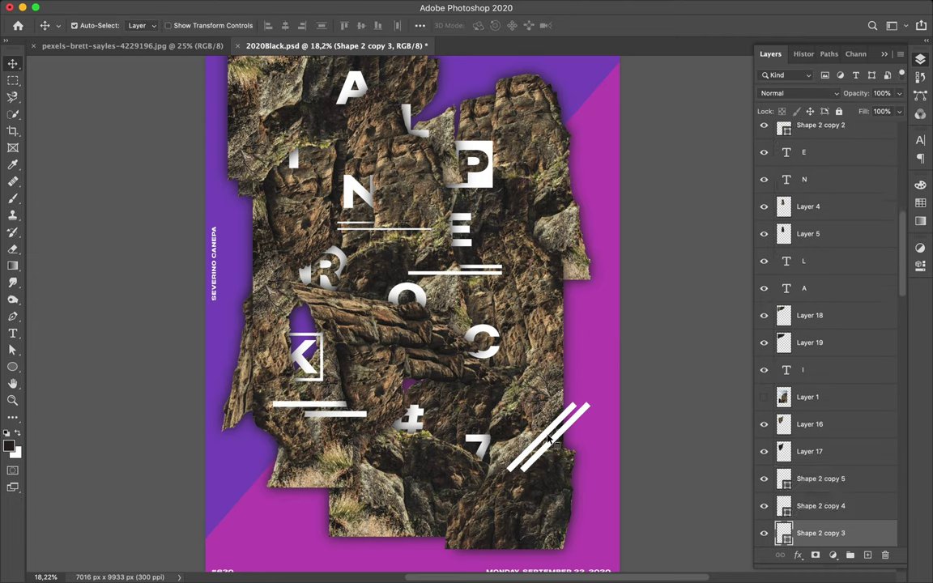
pyautogui.moveTo(820, 478); pyautogui.dragTo(813, 406)
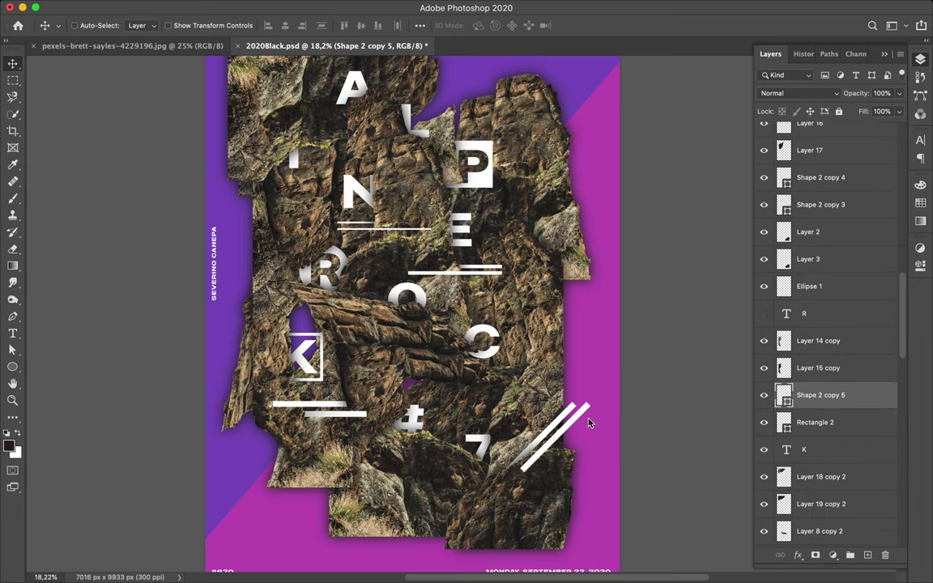
pyautogui.keyDown('ctrl'); pyautogui.click(820, 177); pyautogui.keyUp('ctrl')
pyautogui.press('a')
pyautogui.click(267, 26)
pyautogui.press('v')
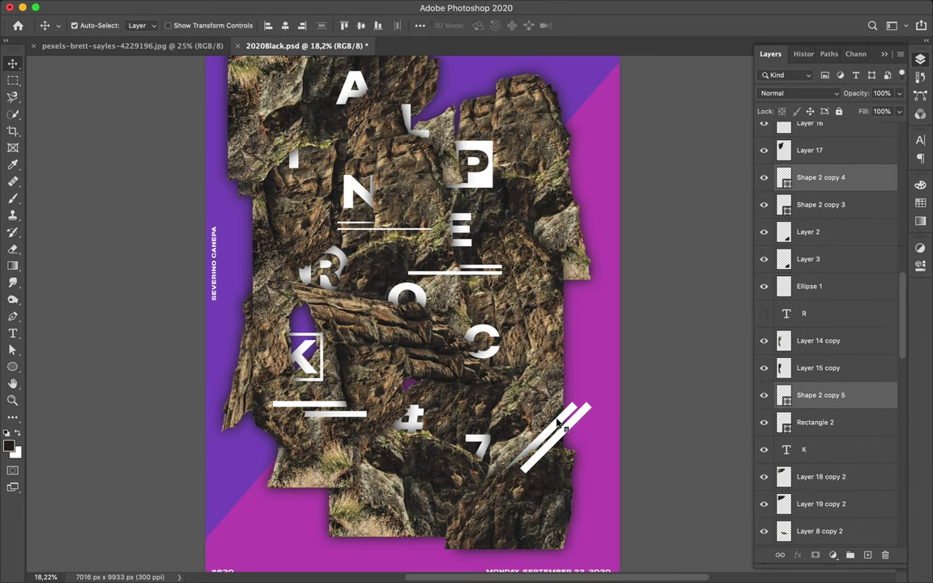
pyautogui.click(555, 436)
# - Duplicate the diagonal pair, rotate it -90°, place it at the upper left, and move Shape 2 copy 6 above Layer 18
pyautogui.moveTo(564, 435); pyautogui.dragTo(295, 104)
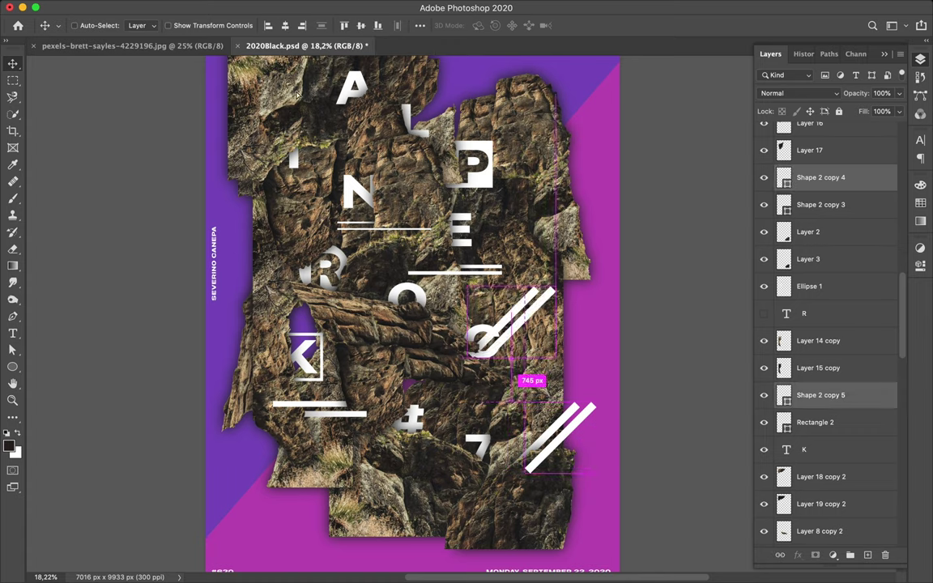
pyautogui.hotkey('ctrl', 't')
pyautogui.moveTo(296, 49); pyautogui.dragTo(224, 99)
pyautogui.press('Return')
pyautogui.scroll(3, 224, 99)
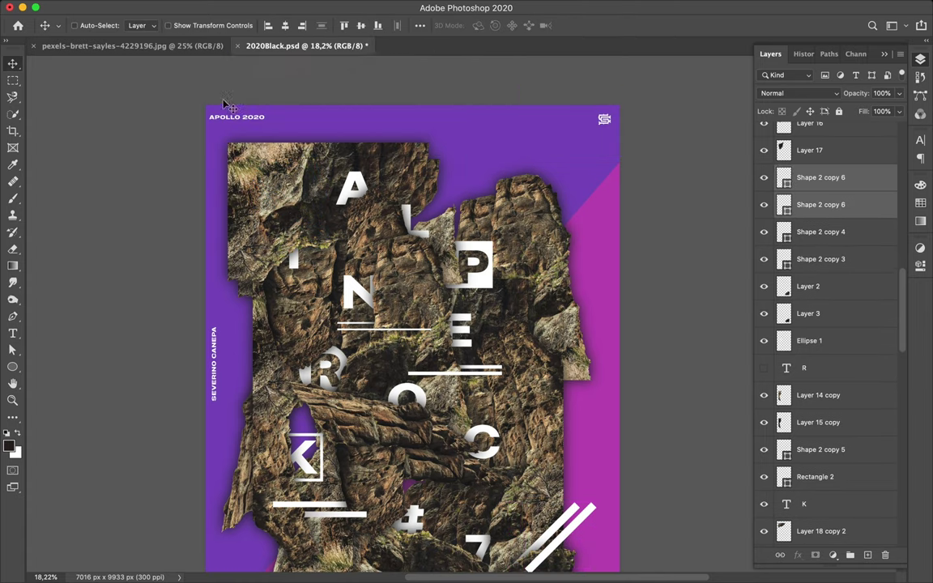
pyautogui.moveTo(820, 191); pyautogui.dragTo(843, 290)
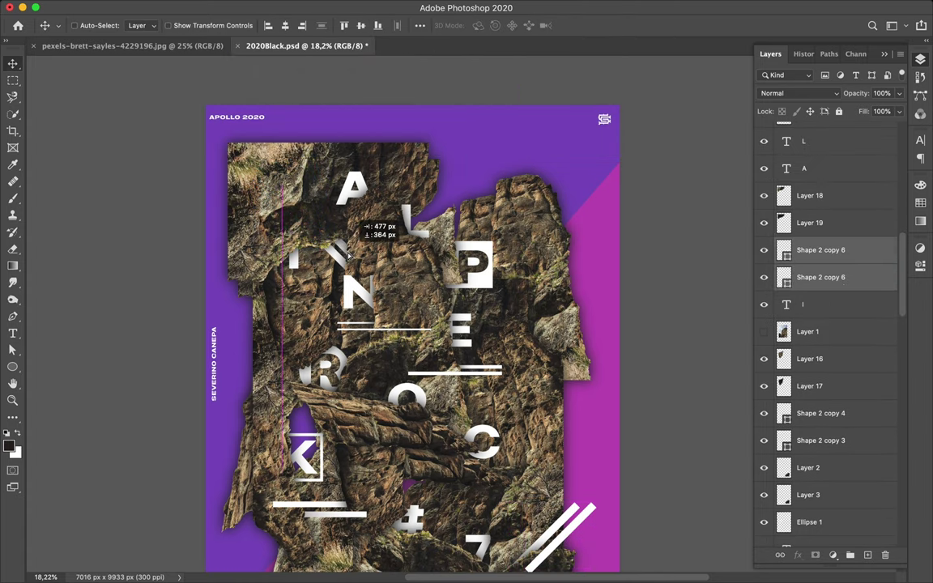
pyautogui.moveTo(350, 253); pyautogui.dragTo(275, 285)
pyautogui.press('a')
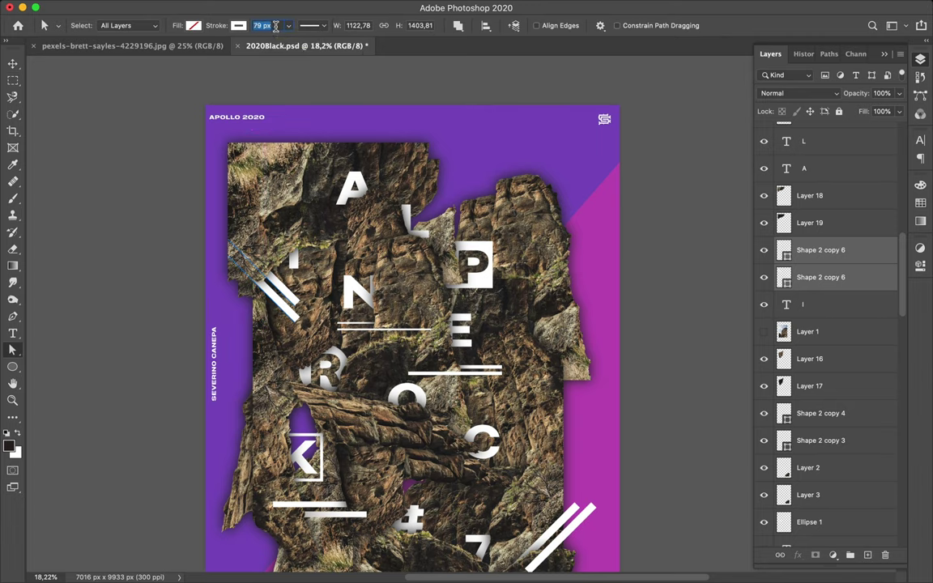
pyautogui.press('v')
pyautogui.click(820, 277)
pyautogui.moveTo(820, 277); pyautogui.dragTo(820, 183)
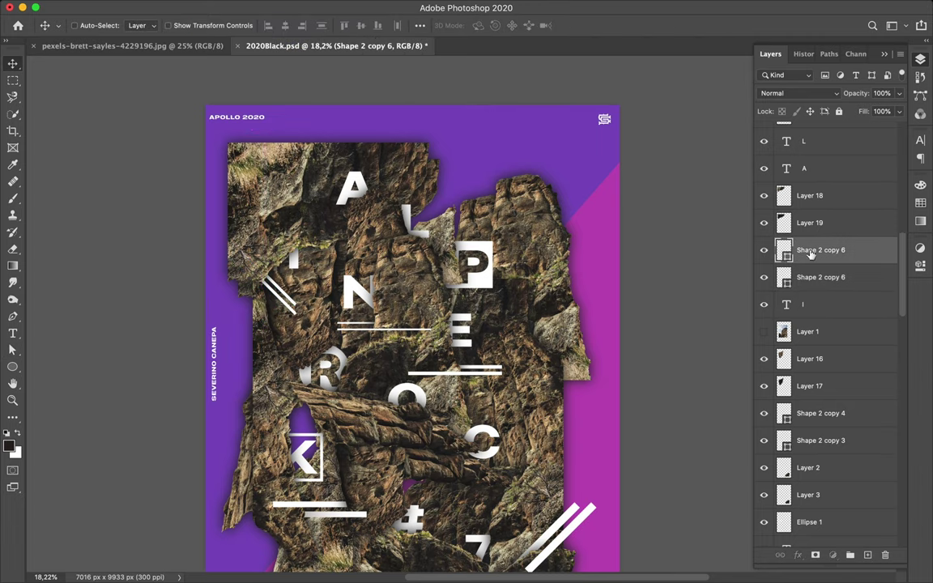